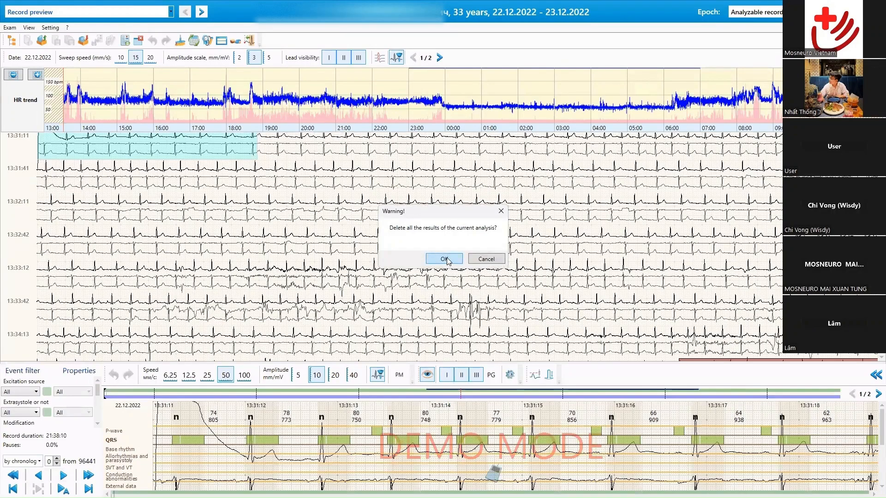
Confirm deletion of all current analysis results and enlarge the detailed ECG pane below the overview.
{"action": "left_click", "coordinate": [446, 259]}
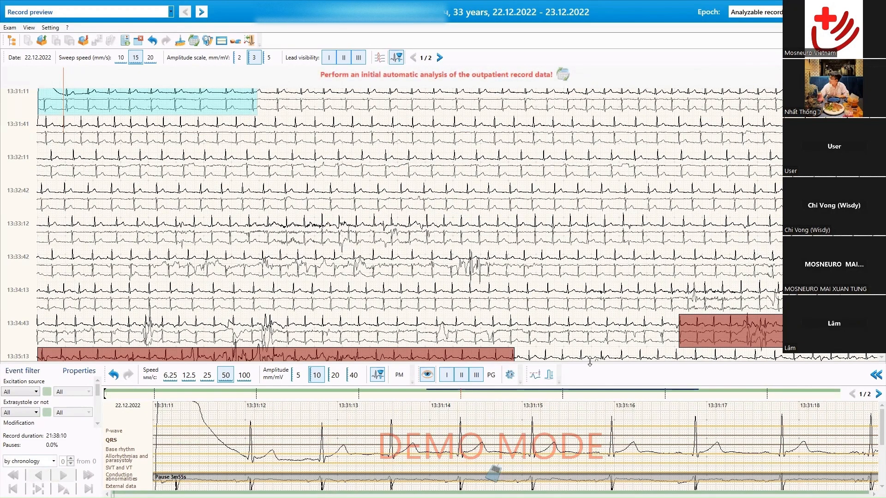
{"action": "left_click_drag", "start_coordinate": [589, 362], "coordinate": [589, 307]}
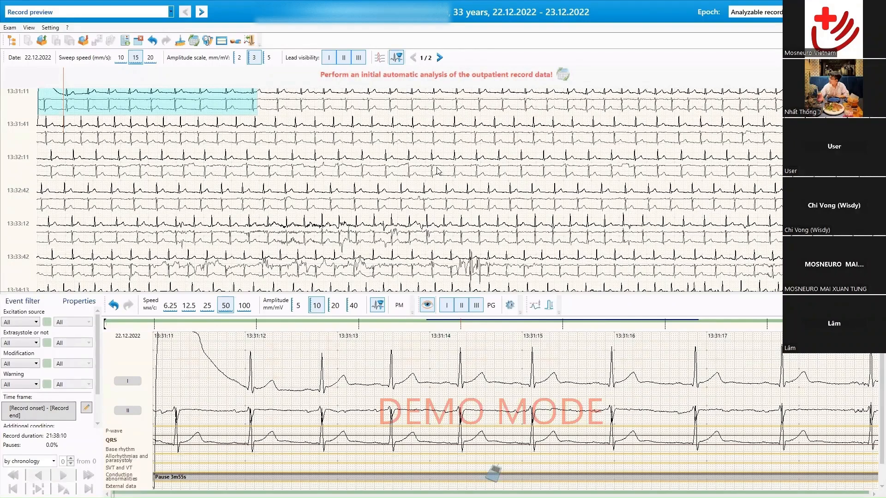
Examine the unanalysed ECG overview from the 13:31 start of the record through to the night-time rows after 0:39.
{"action": "scroll", "coordinate": [363, 166], "scroll_direction": "down", "scroll_amount": 1}
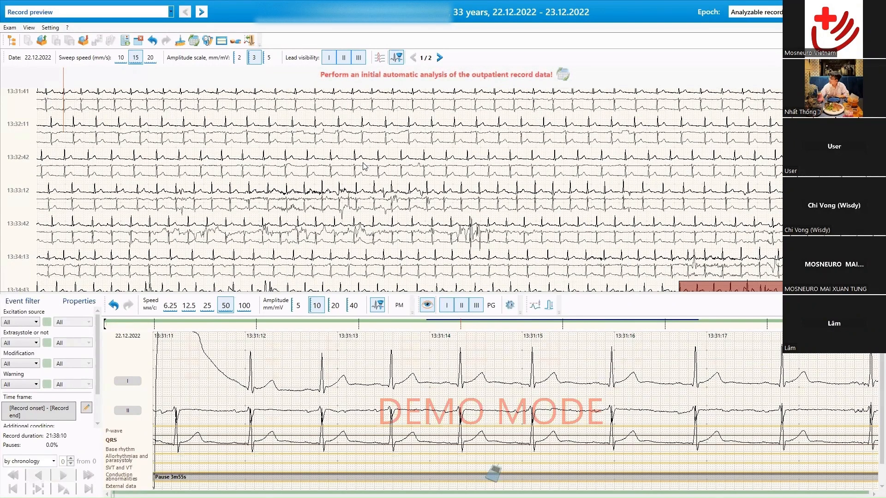
{"action": "scroll", "coordinate": [352, 161], "scroll_direction": "up", "scroll_amount": 1}
{"action": "scroll", "coordinate": [401, 173], "scroll_direction": "down", "scroll_amount": 2}
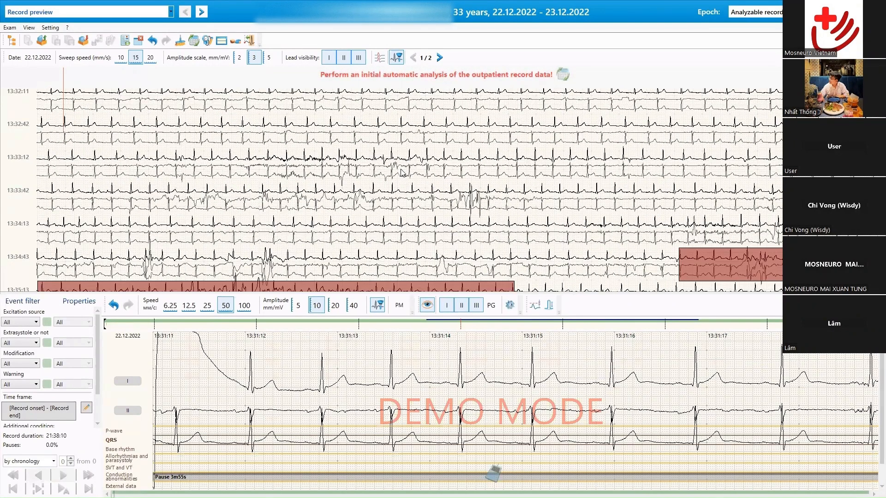
{"action": "scroll", "coordinate": [401, 172], "scroll_direction": "down", "scroll_amount": 4}
{"action": "scroll", "coordinate": [401, 173], "scroll_direction": "up", "scroll_amount": 4}
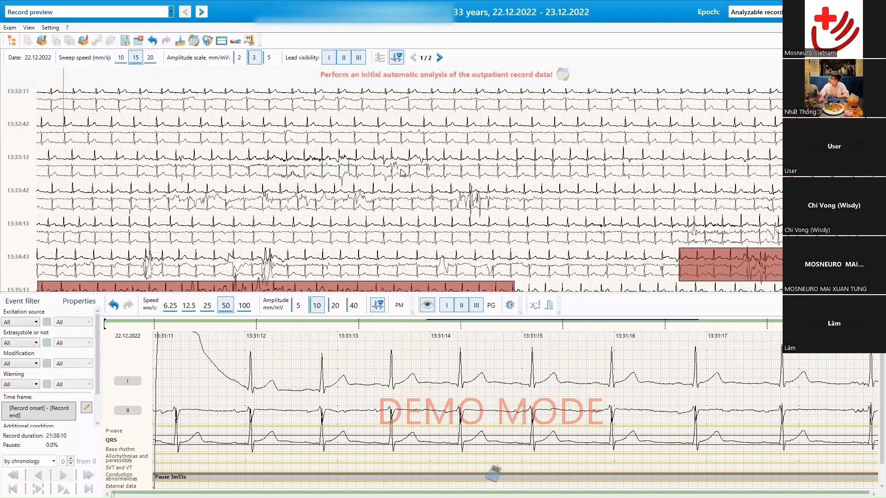
{"action": "scroll", "coordinate": [401, 172], "scroll_direction": "down", "scroll_amount": 9}
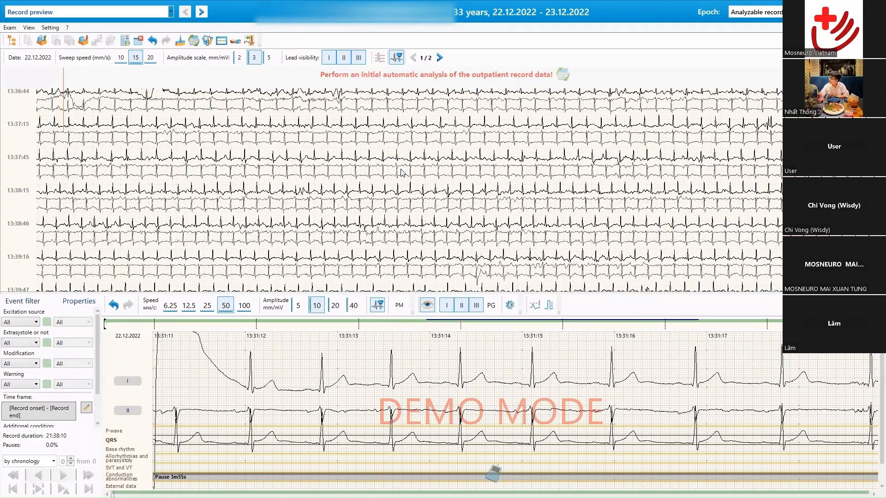
{"action": "scroll", "coordinate": [401, 172], "scroll_direction": "down", "scroll_amount": 13}
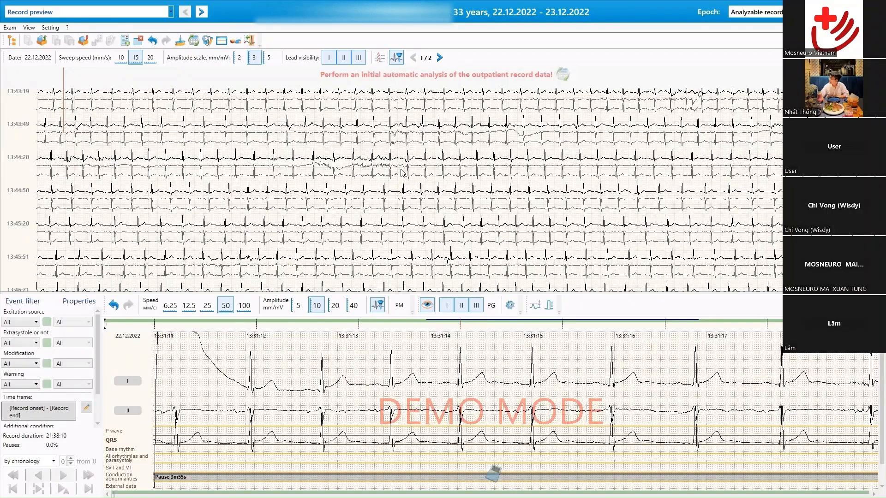
{"action": "scroll", "coordinate": [401, 172], "scroll_direction": "down", "scroll_amount": 10}
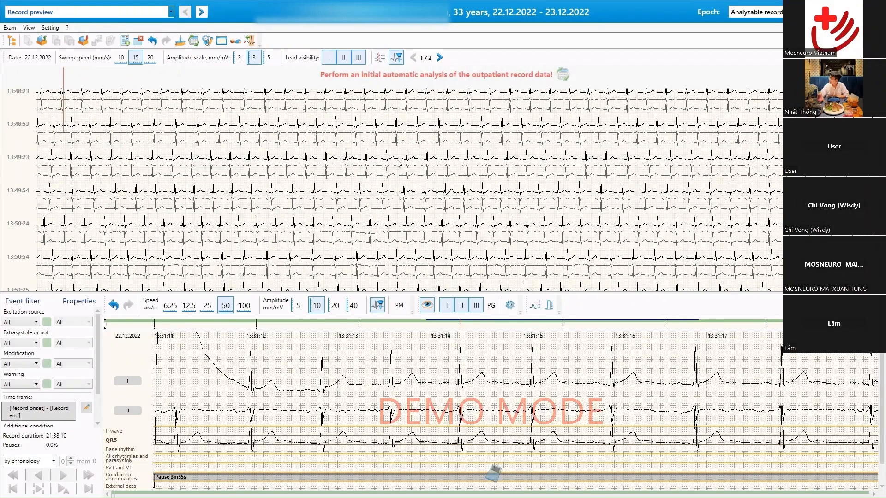
{"action": "scroll", "coordinate": [398, 163], "scroll_direction": "down", "scroll_amount": 4}
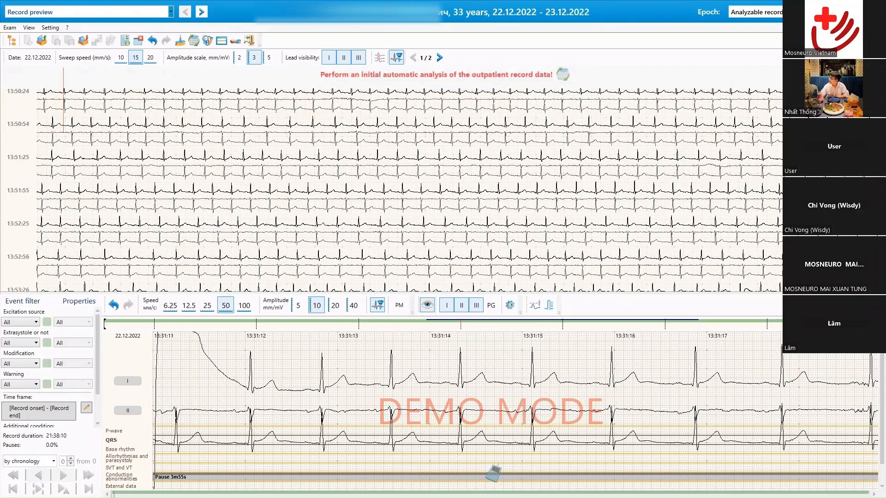
{"action": "scroll", "coordinate": [410, 189], "scroll_direction": "up", "scroll_amount": 2}
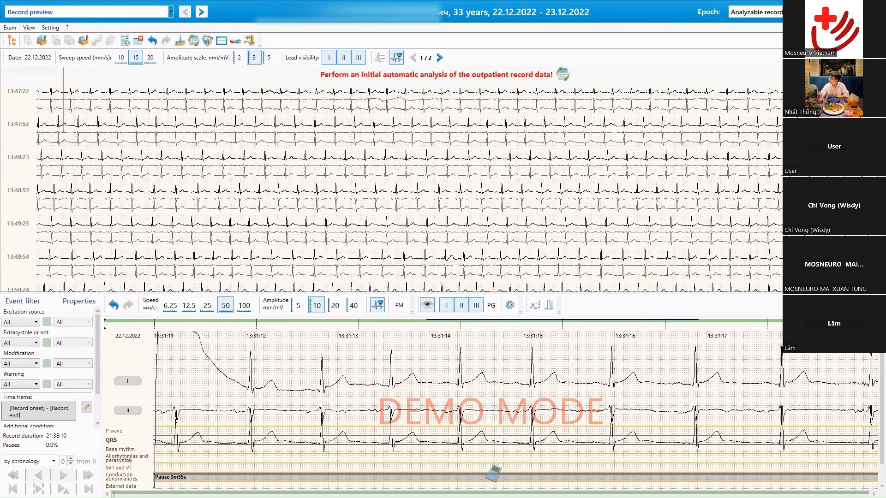
{"action": "left_click_drag", "start_coordinate": [881, 82], "coordinate": [882, 178]}
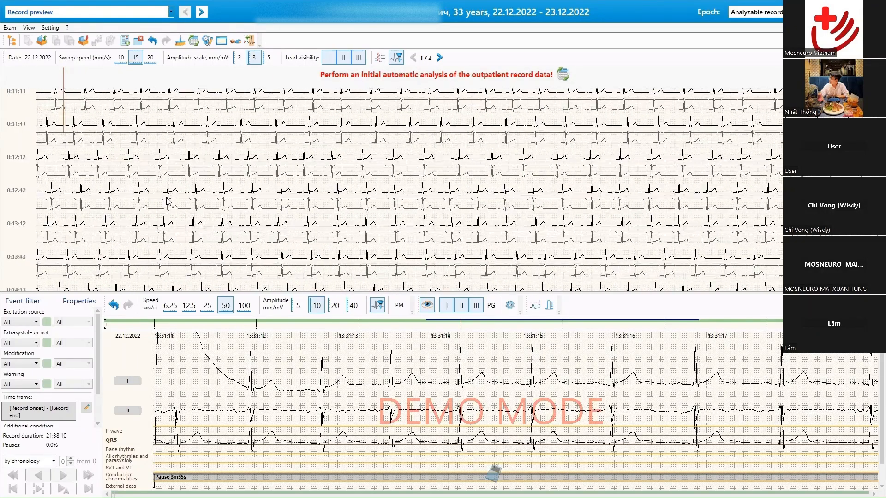
{"action": "scroll", "coordinate": [152, 180], "scroll_direction": "down", "scroll_amount": 5}
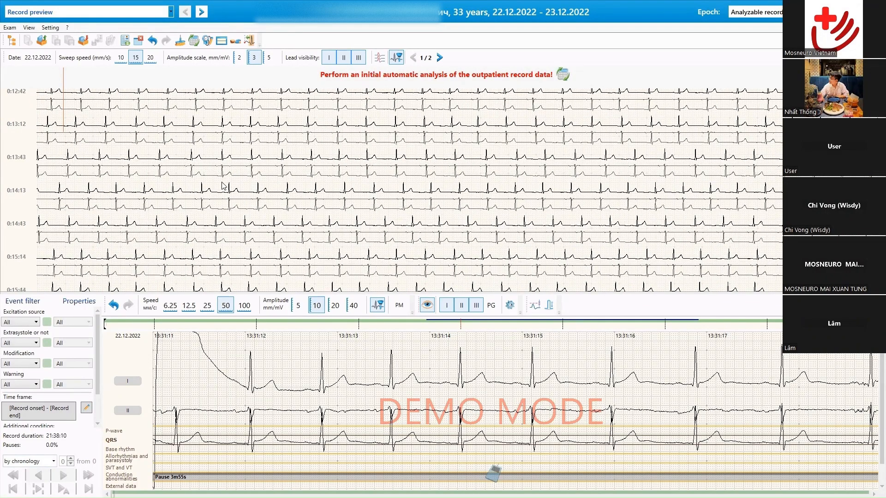
{"action": "scroll", "coordinate": [222, 185], "scroll_direction": "down", "scroll_amount": 5}
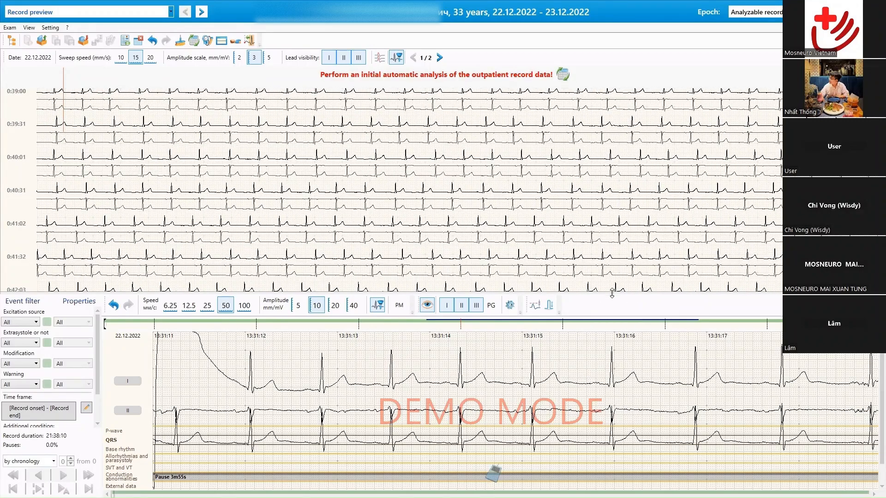
Enlarge the ECG overview pane and examine the record from its start to its late-morning end, including the red-marked sections near 13:35.
{"action": "left_click_drag", "start_coordinate": [611, 294], "coordinate": [612, 340]}
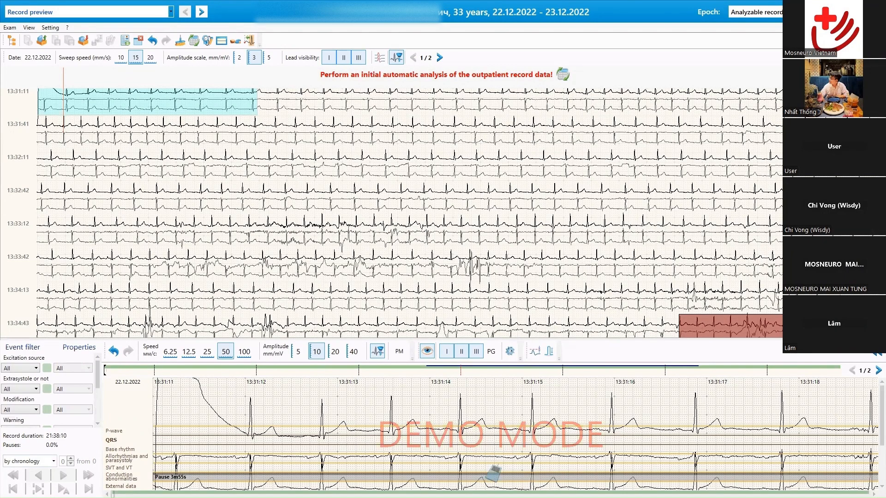
{"action": "left_click_drag", "start_coordinate": [880, 97], "coordinate": [880, 220]}
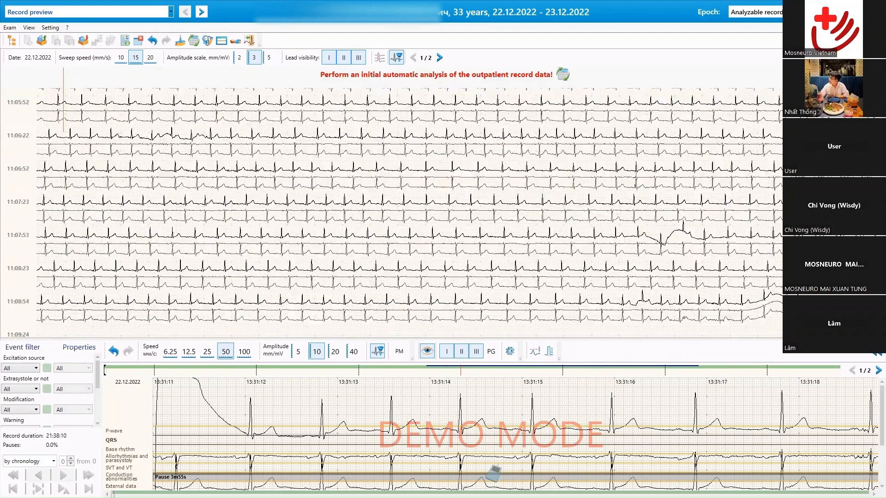
{"action": "scroll", "coordinate": [410, 212], "scroll_direction": "up", "scroll_amount": 15}
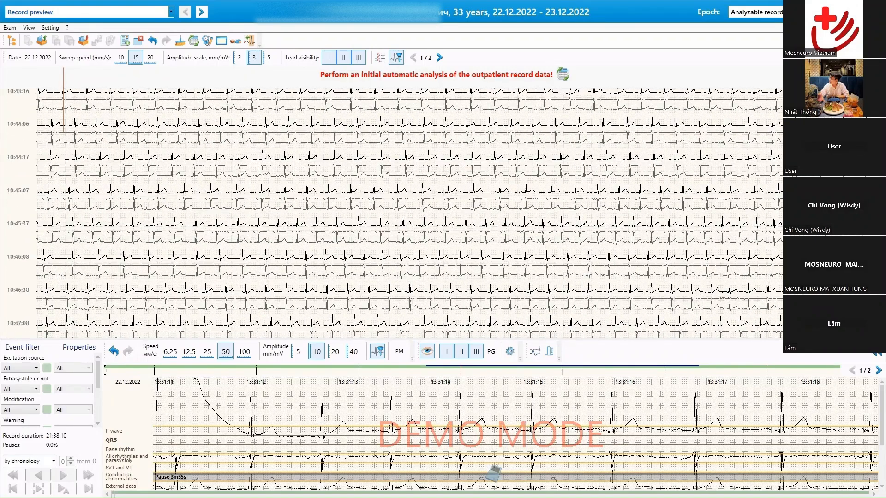
{"action": "scroll", "coordinate": [409, 213], "scroll_direction": "down", "scroll_amount": 20}
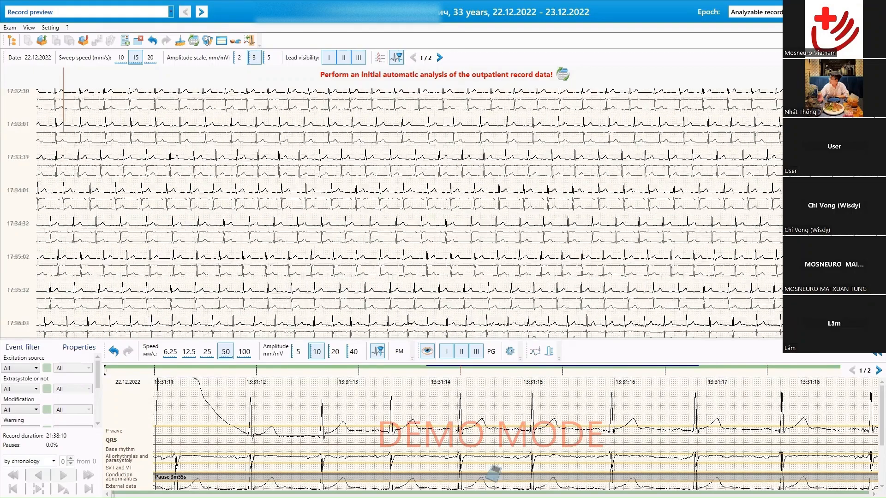
{"action": "scroll", "coordinate": [517, 219], "scroll_direction": "up", "scroll_amount": 20}
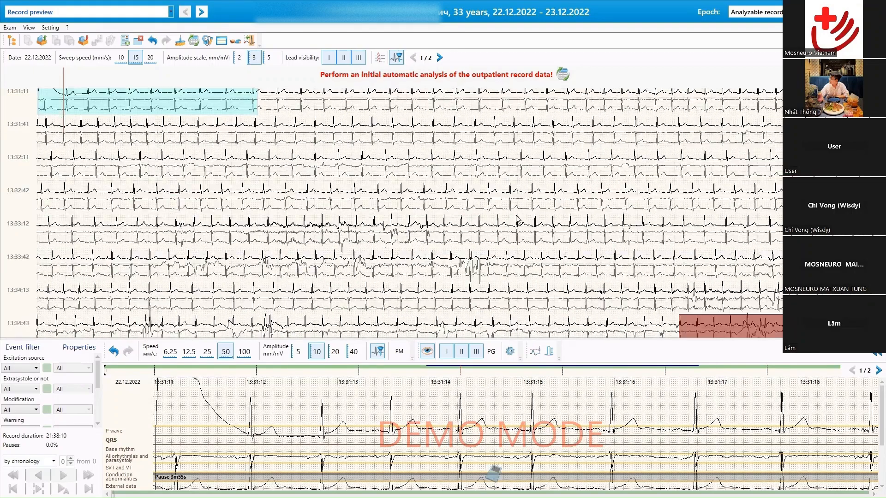
{"action": "scroll", "coordinate": [511, 193], "scroll_direction": "down", "scroll_amount": 5}
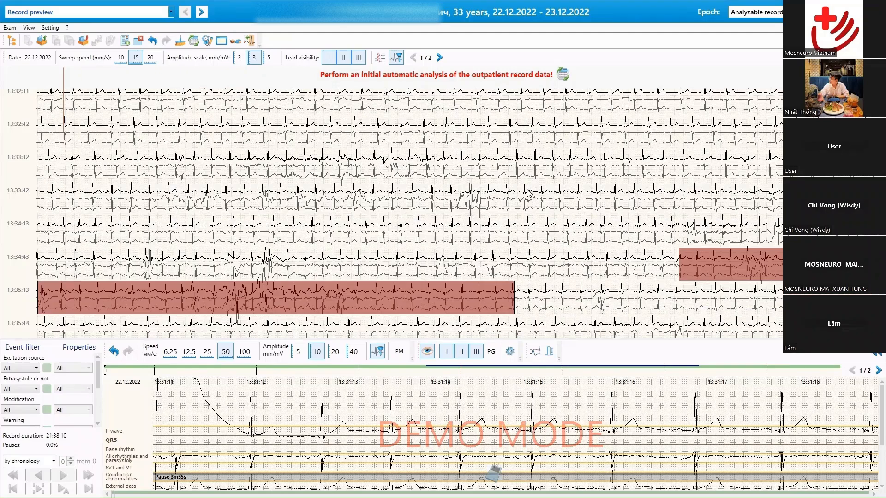
{"action": "scroll", "coordinate": [565, 172], "scroll_direction": "down", "scroll_amount": 2}
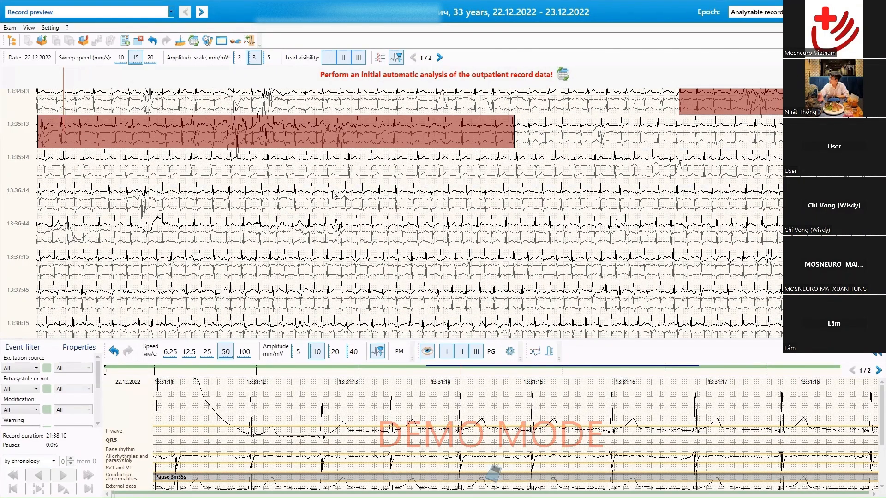
{"action": "scroll", "coordinate": [560, 211], "scroll_direction": "up", "scroll_amount": 6}
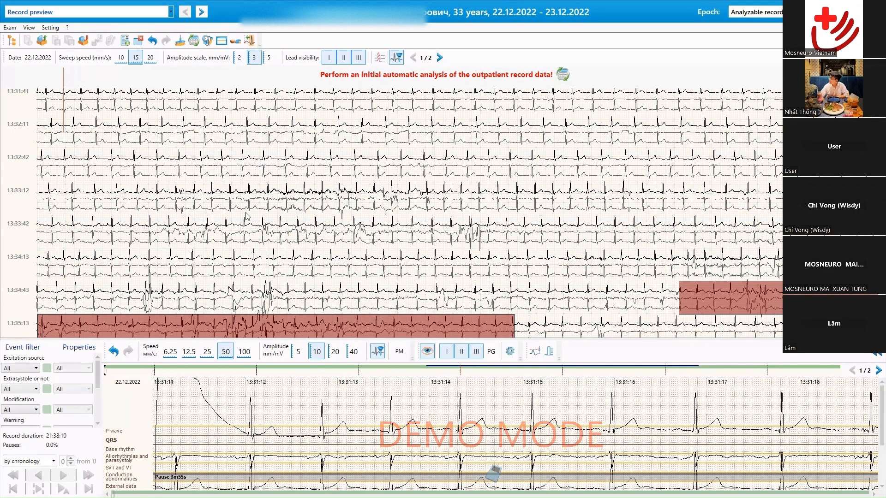
Show the 13:33:12 fragment in detail and select an interval of about 43 s from that row into the 13:33:42 row.
{"action": "left_click", "coordinate": [131, 201]}
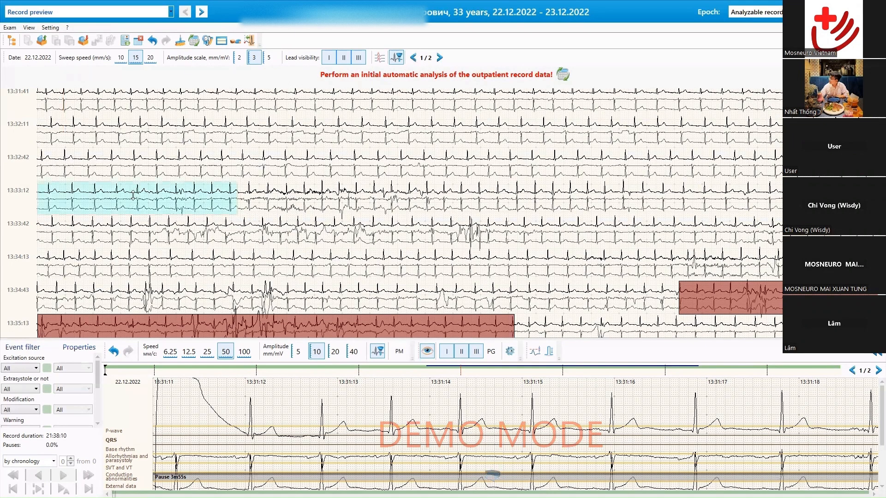
{"action": "scroll", "coordinate": [177, 203], "scroll_direction": "up", "scroll_amount": 1}
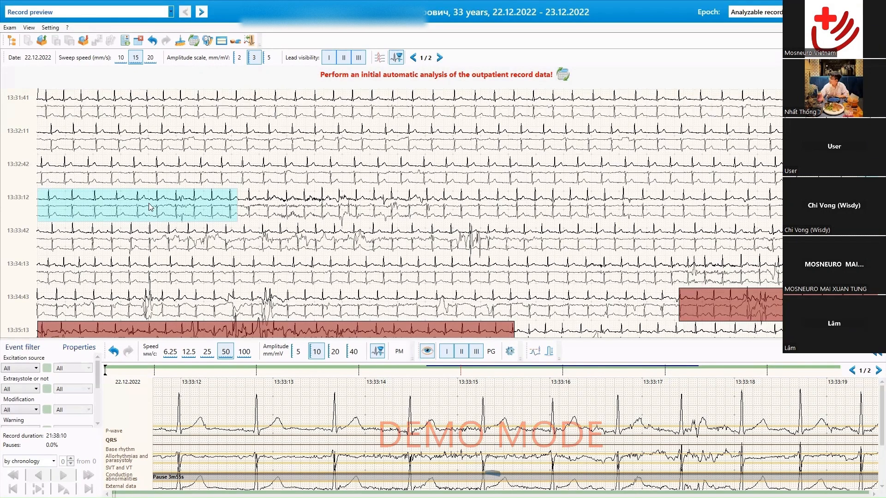
{"action": "left_click_drag", "start_coordinate": [150, 207], "coordinate": [276, 209]}
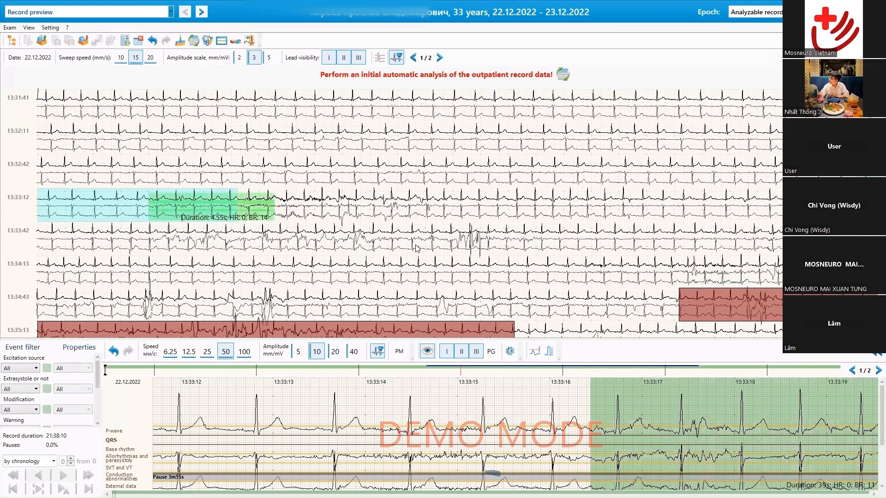
{"action": "left_click_drag", "start_coordinate": [416, 249], "coordinate": [518, 249]}
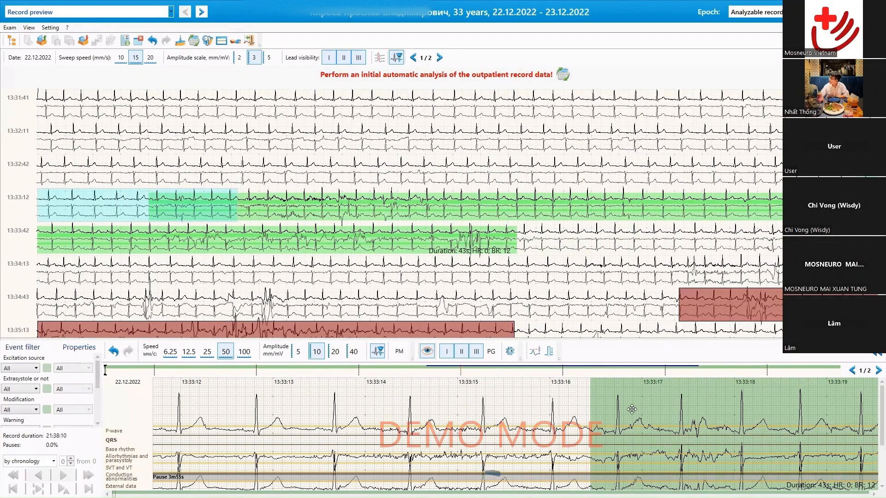
{"action": "left_click_drag", "start_coordinate": [632, 410], "coordinate": [219, 416]}
{"action": "left_click_drag", "start_coordinate": [599, 403], "coordinate": [428, 414]}
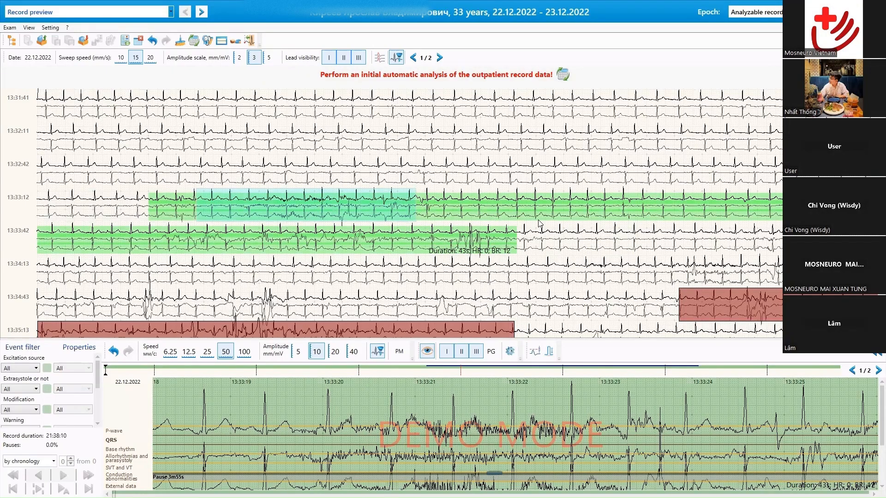
Examine the overview rows surrounding the selected interval, including the red-marked sections around 13:35 and the rows up to about 13:45.
{"action": "scroll", "coordinate": [526, 223], "scroll_direction": "down", "scroll_amount": 10}
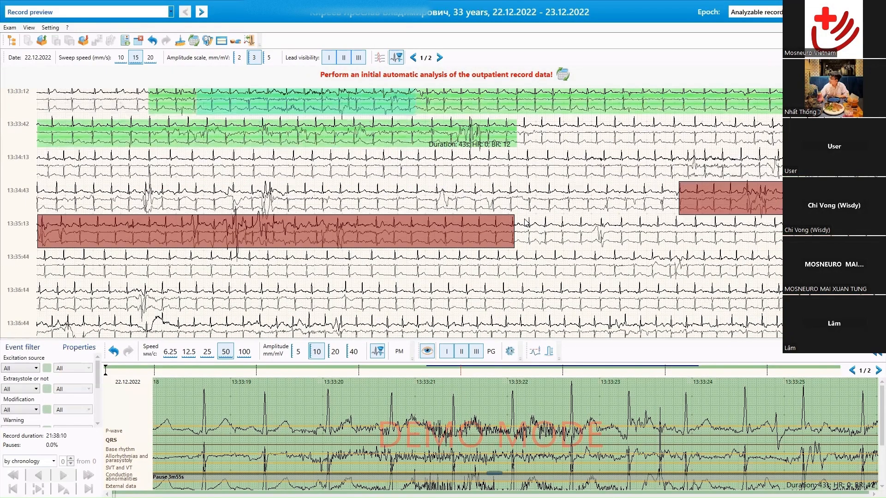
{"action": "scroll", "coordinate": [526, 223], "scroll_direction": "down", "scroll_amount": 10}
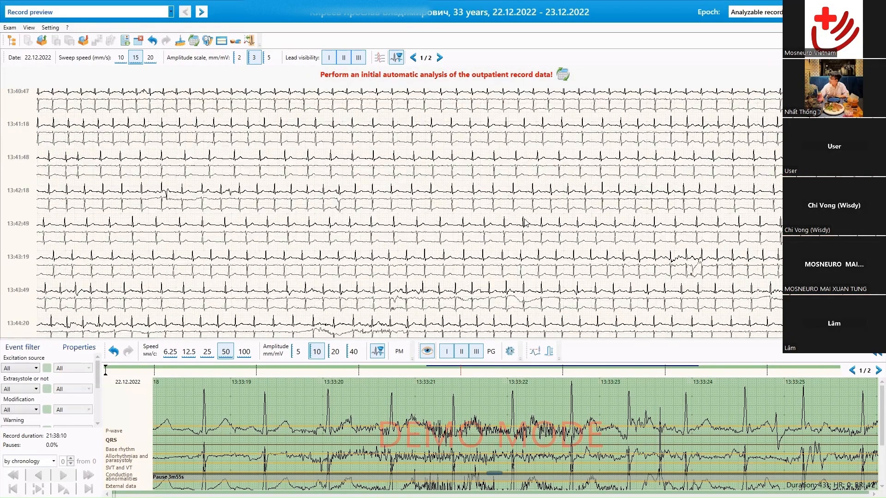
{"action": "scroll", "coordinate": [525, 222], "scroll_direction": "up", "scroll_amount": 15}
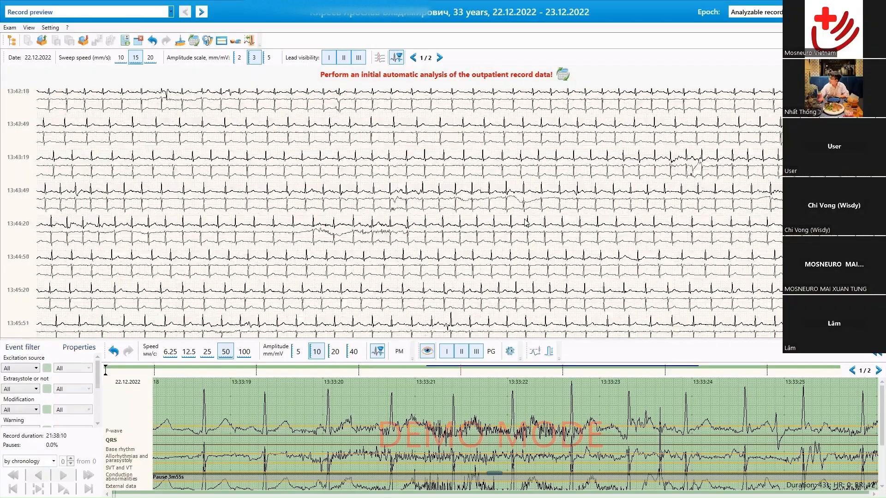
{"action": "scroll", "coordinate": [525, 223], "scroll_direction": "up", "scroll_amount": 5}
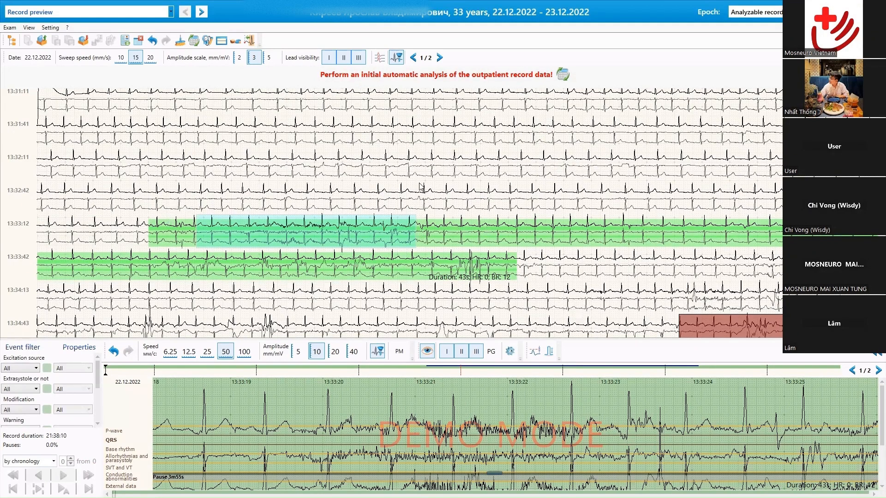
{"action": "scroll", "coordinate": [420, 186], "scroll_direction": "down", "scroll_amount": 4}
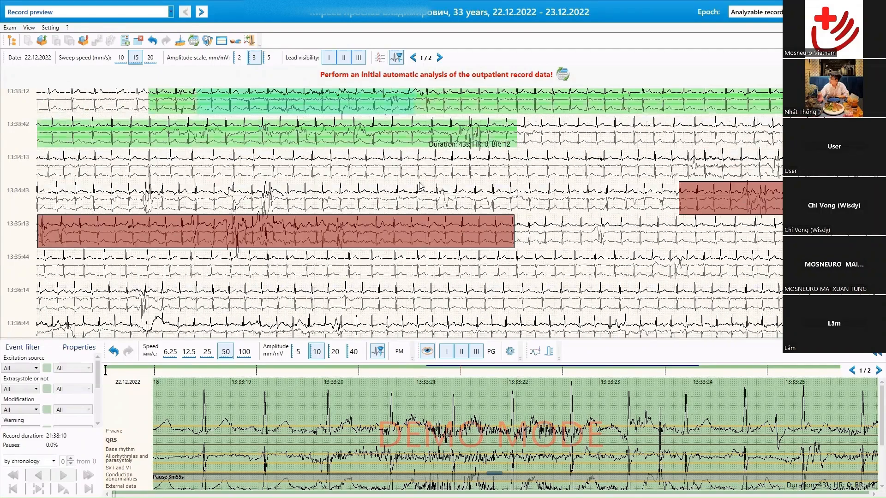
{"action": "scroll", "coordinate": [420, 186], "scroll_direction": "up", "scroll_amount": 4}
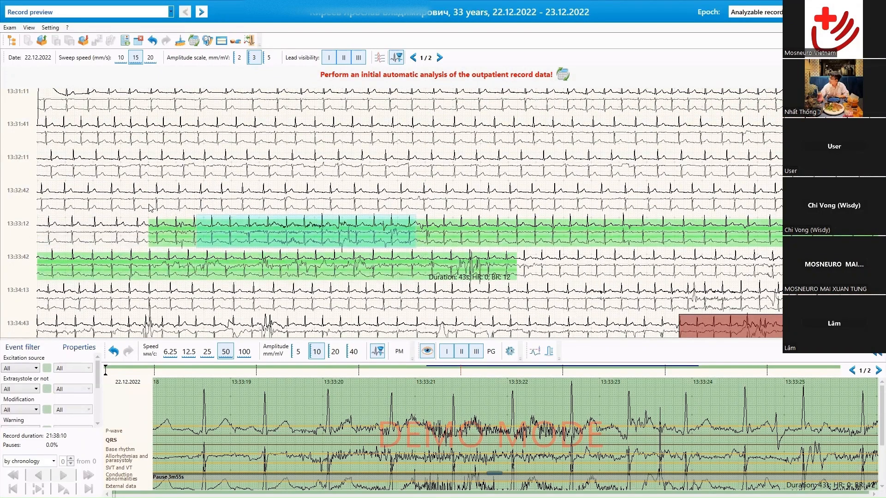
Clear the interval selection in the overview and look through the ECG rows from about 13:36 to 13:40.
{"action": "left_click", "coordinate": [129, 238]}
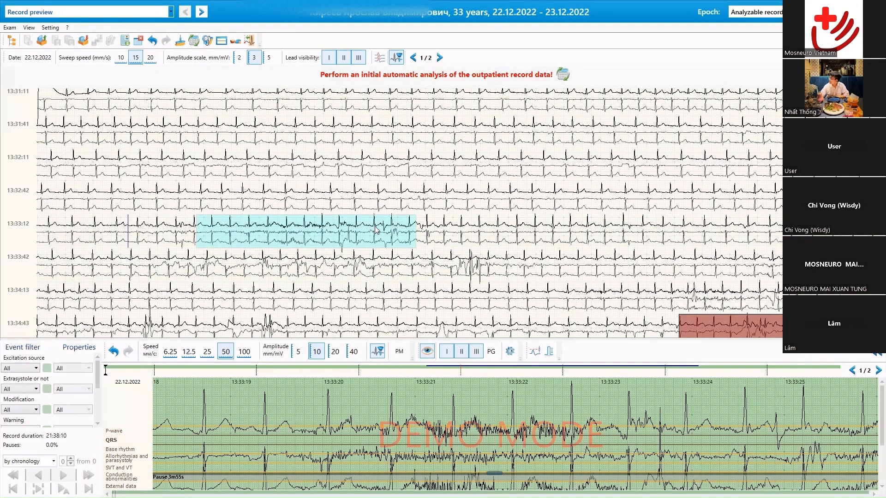
{"action": "scroll", "coordinate": [376, 229], "scroll_direction": "down", "scroll_amount": 5}
{"action": "scroll", "coordinate": [376, 229], "scroll_direction": "down", "scroll_amount": 3}
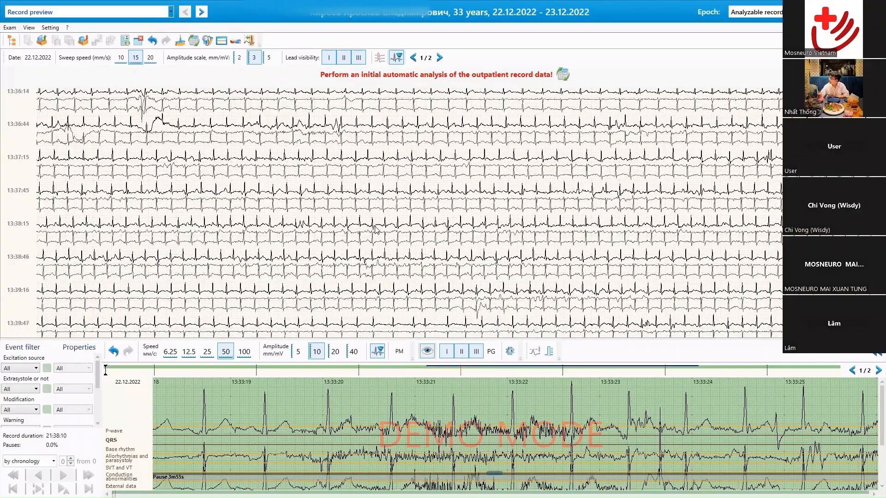
{"action": "scroll", "coordinate": [376, 229], "scroll_direction": "down", "scroll_amount": 9}
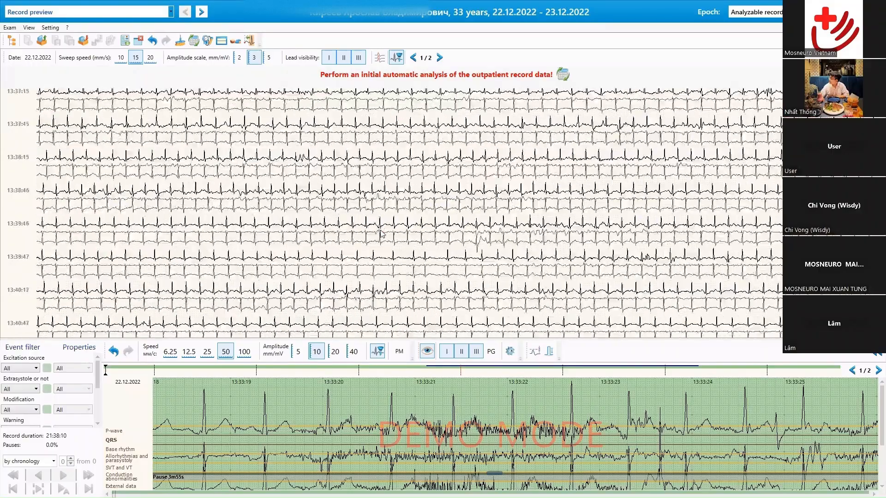
Examine the ECG overview rows from about 13:32 to 13:43, including the red-marked sections near 13:35.
{"action": "scroll", "coordinate": [381, 232], "scroll_direction": "down", "scroll_amount": 5}
{"action": "scroll", "coordinate": [382, 232], "scroll_direction": "up", "scroll_amount": 13}
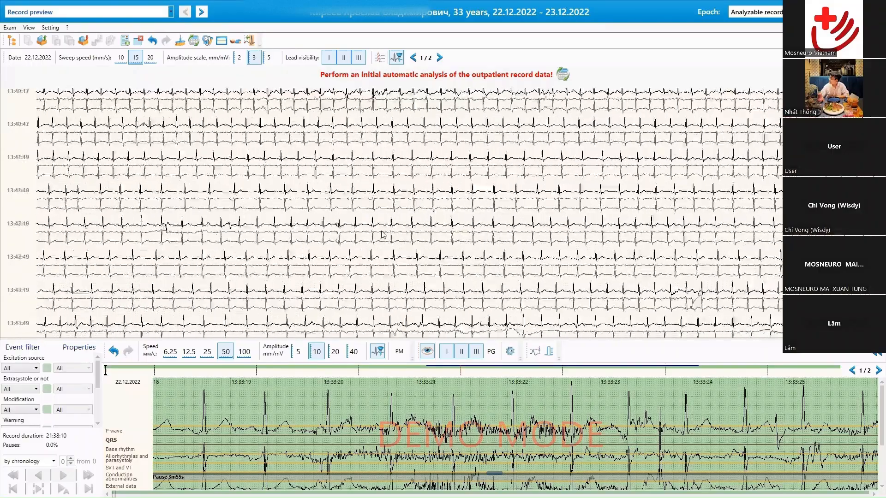
{"action": "scroll", "coordinate": [382, 234], "scroll_direction": "up", "scroll_amount": 6}
{"action": "scroll", "coordinate": [382, 235], "scroll_direction": "up", "scroll_amount": 3}
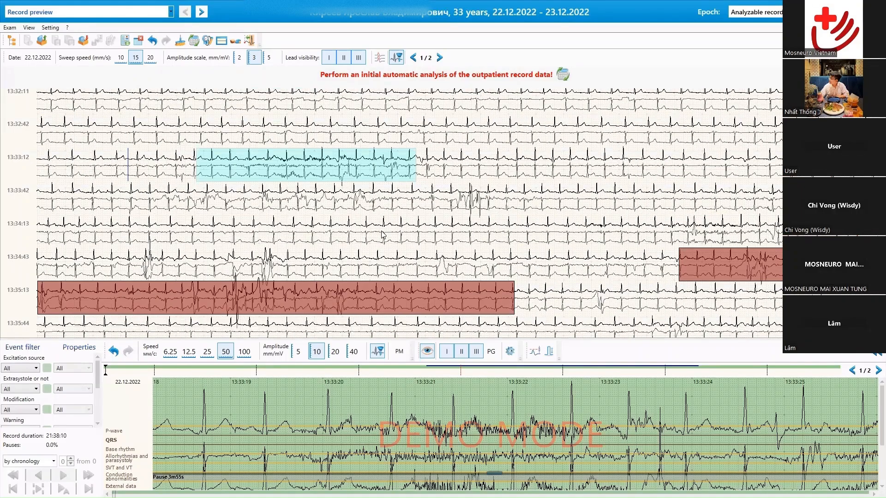
{"action": "scroll", "coordinate": [382, 235], "scroll_direction": "down", "scroll_amount": 1}
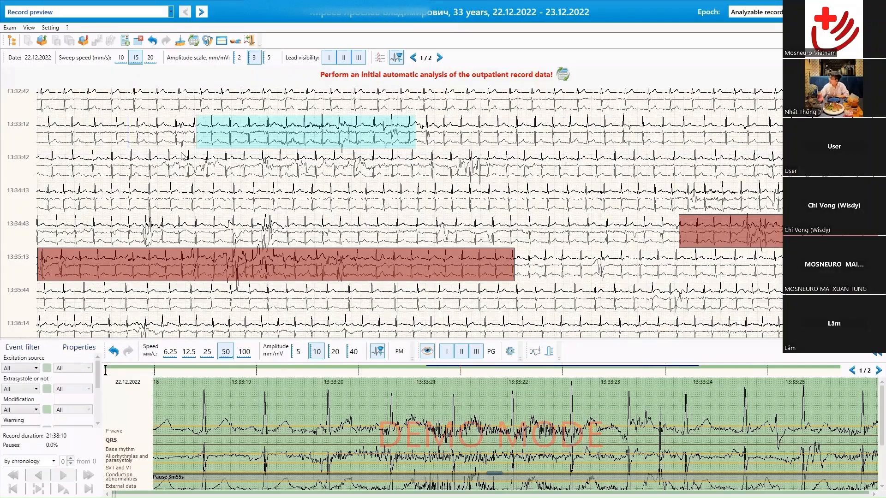
{"action": "scroll", "coordinate": [179, 157], "scroll_direction": "down", "scroll_amount": 1}
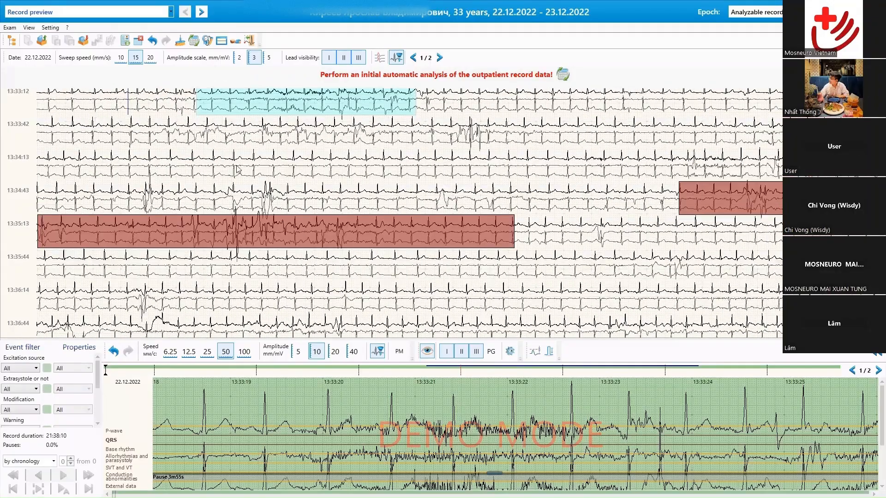
{"action": "scroll", "coordinate": [249, 173], "scroll_direction": "down", "scroll_amount": 1}
{"action": "scroll", "coordinate": [248, 173], "scroll_direction": "up", "scroll_amount": 3}
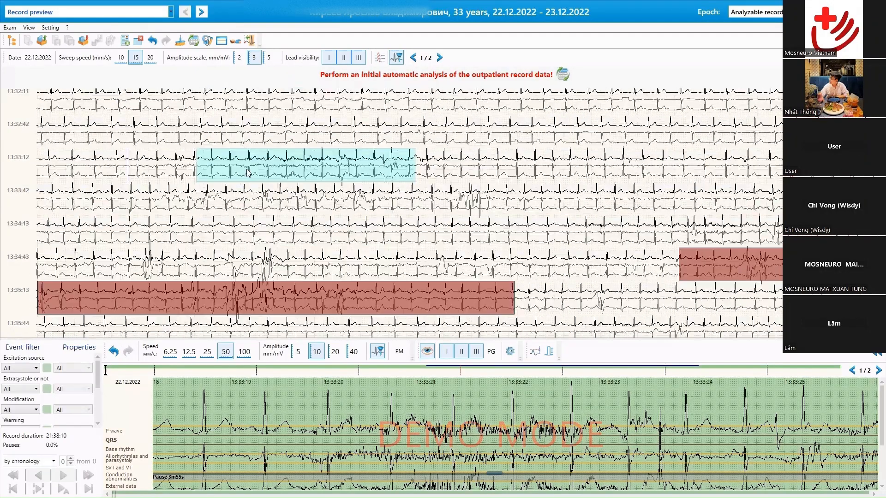
Select an interval of about 2 min 19 s from the 13:33:12 row into the 13:35:13 row and delete it from the analyzable record.
{"action": "scroll", "coordinate": [248, 172], "scroll_direction": "down", "scroll_amount": 1}
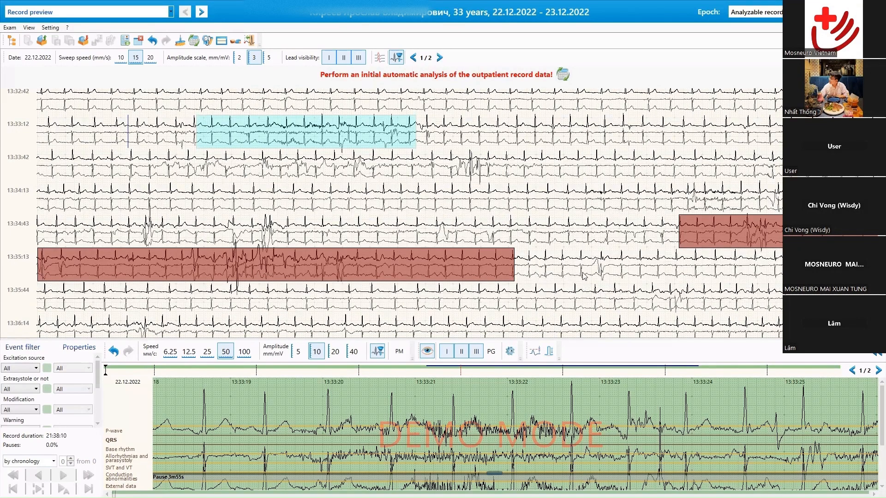
{"action": "left_click", "coordinate": [635, 271]}
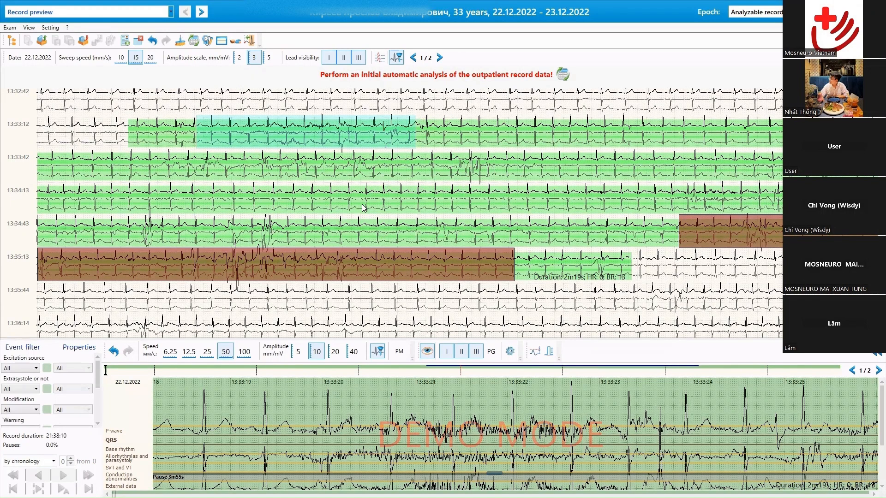
{"action": "right_click", "coordinate": [414, 199]}
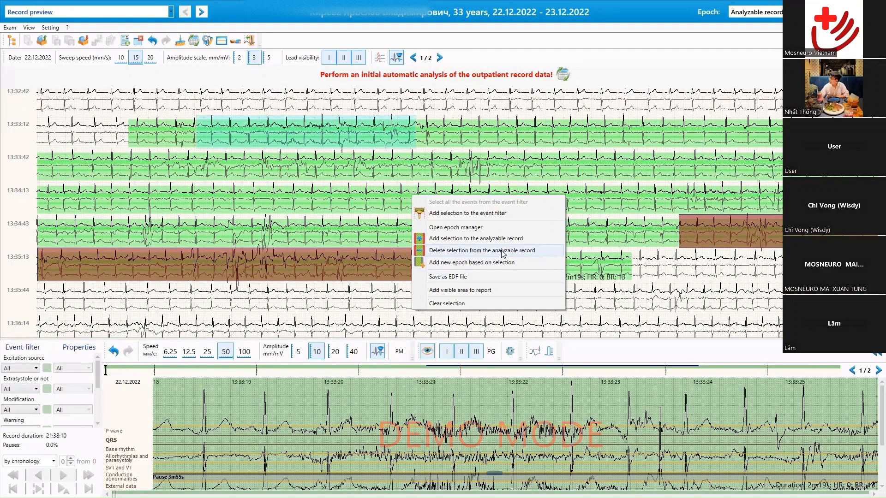
{"action": "left_click", "coordinate": [440, 255]}
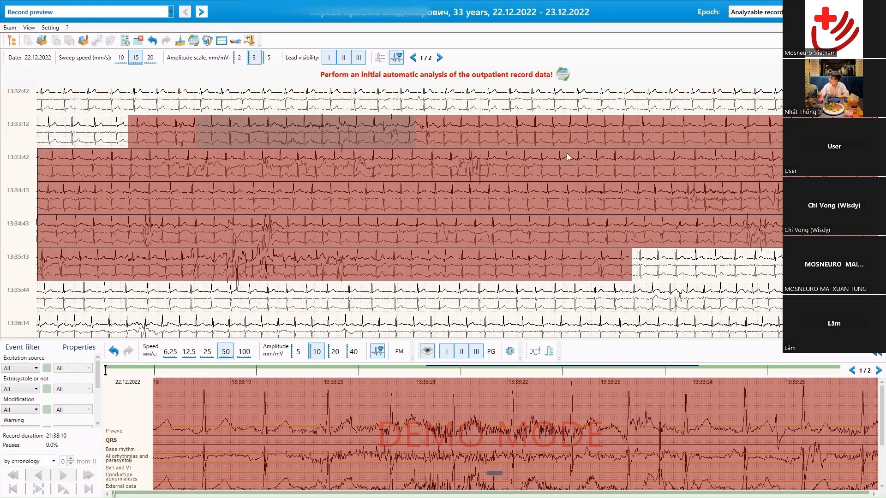
Show fragments from the 13:34:13 and 13:34:43 rows of the excluded interval in the detailed ECG.
{"action": "scroll", "coordinate": [567, 154], "scroll_direction": "down", "scroll_amount": 1}
{"action": "scroll", "coordinate": [567, 154], "scroll_direction": "up", "scroll_amount": 1}
{"action": "left_click", "coordinate": [384, 186]}
{"action": "left_click", "coordinate": [418, 211]}
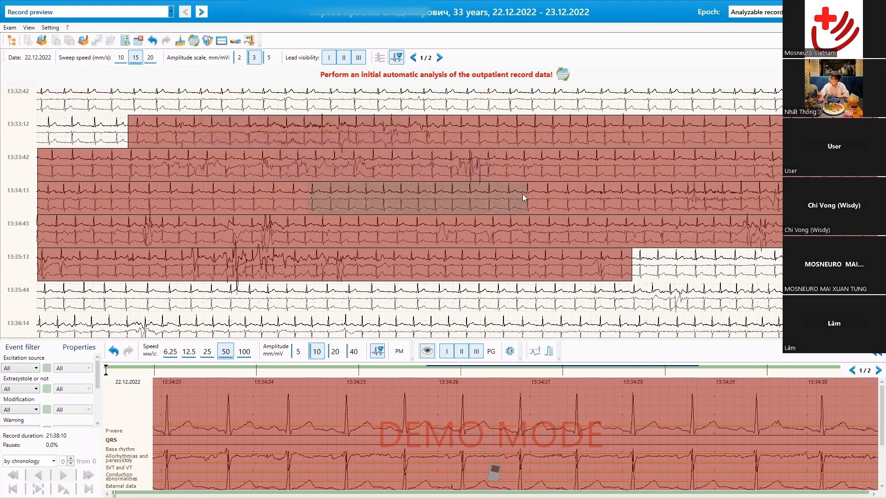
{"action": "scroll", "coordinate": [511, 234], "scroll_direction": "down", "scroll_amount": 3}
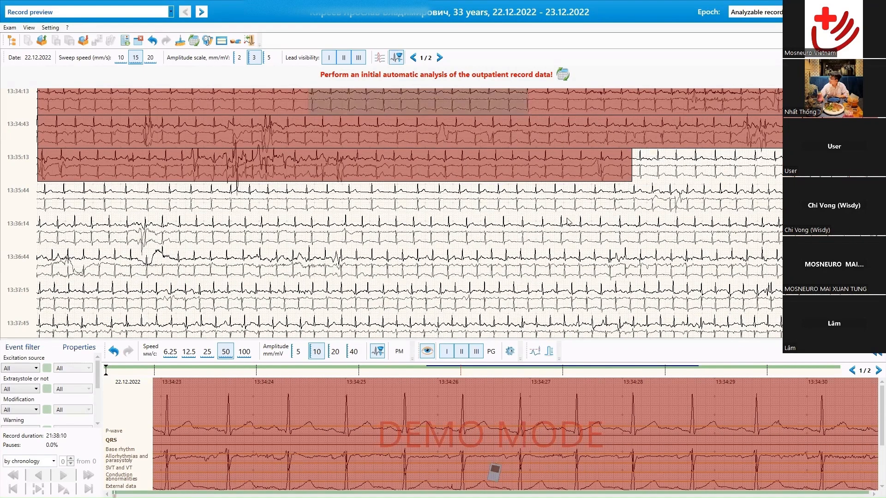
{"action": "scroll", "coordinate": [563, 220], "scroll_direction": "up", "scroll_amount": 3}
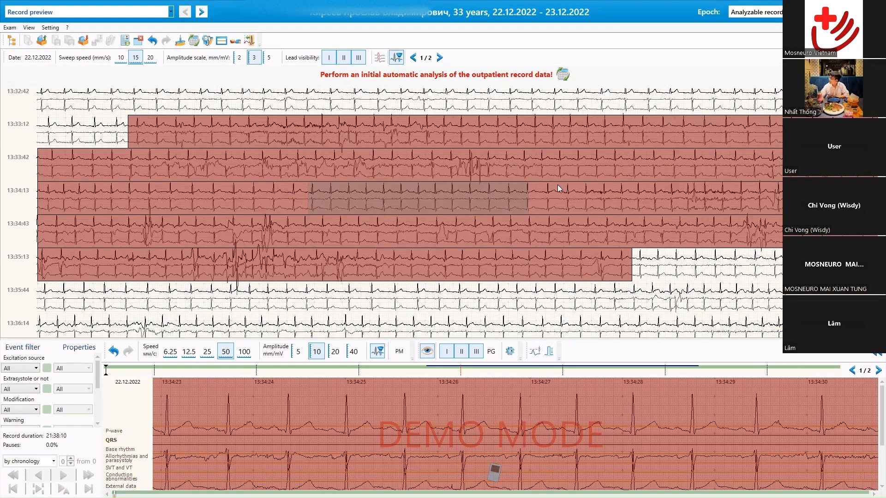
{"action": "left_click", "coordinate": [354, 211]}
{"action": "left_click", "coordinate": [533, 230]}
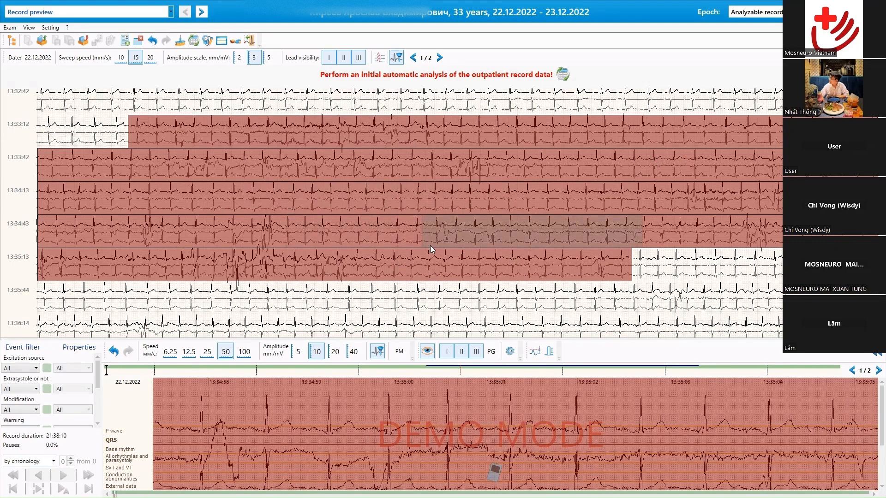
Select about 8.8 s across the end of the excluded section in the 13:35:13 row and add it back to the analyzable record.
{"action": "left_click", "coordinate": [403, 266]}
{"action": "left_click", "coordinate": [648, 273]}
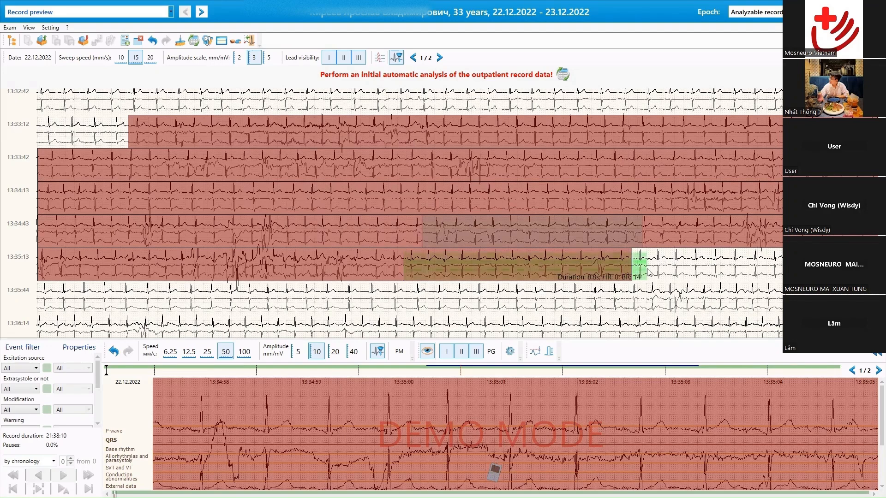
{"action": "right_click", "coordinate": [492, 268]}
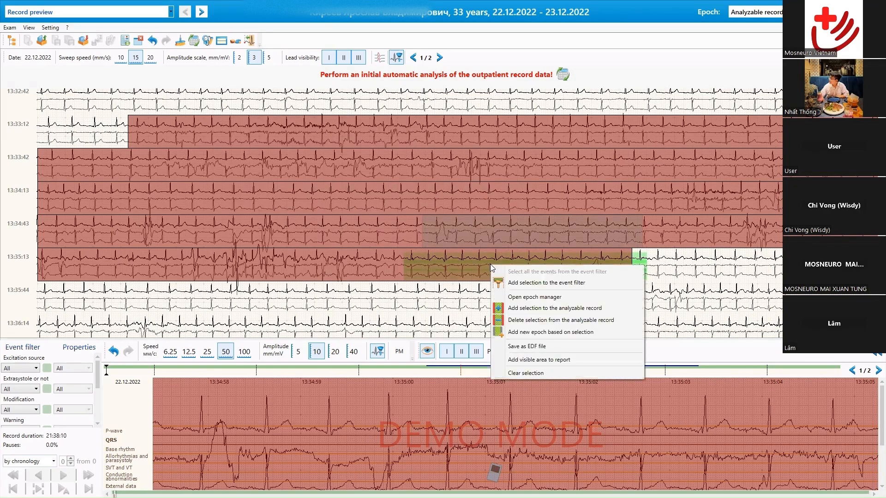
{"action": "left_click", "coordinate": [515, 310]}
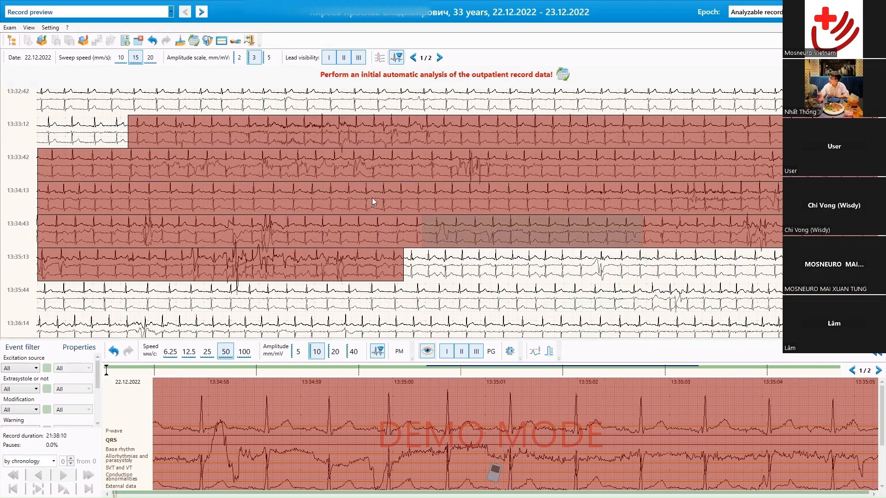
Enlarge the detailed ECG pane by reducing the height of the overview pane above it.
{"action": "scroll", "coordinate": [434, 202], "scroll_direction": "down", "scroll_amount": 5}
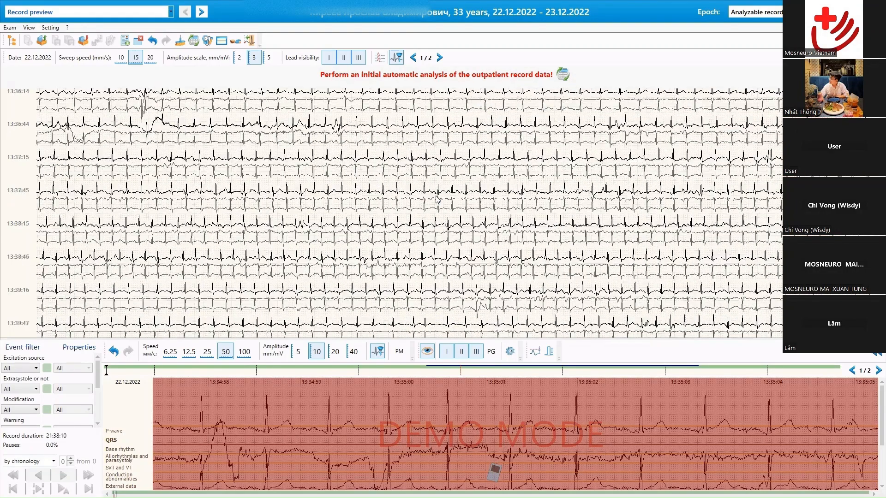
{"action": "scroll", "coordinate": [437, 199], "scroll_direction": "down", "scroll_amount": 1}
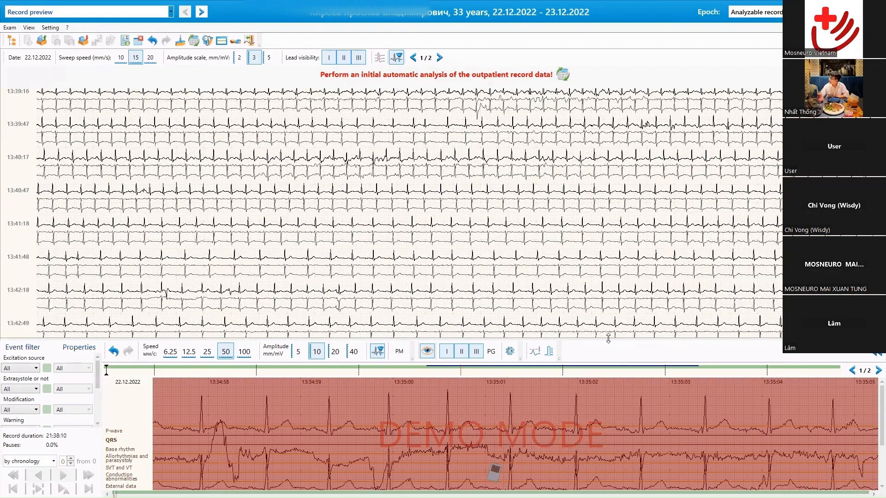
{"action": "left_click_drag", "start_coordinate": [608, 340], "coordinate": [605, 302]}
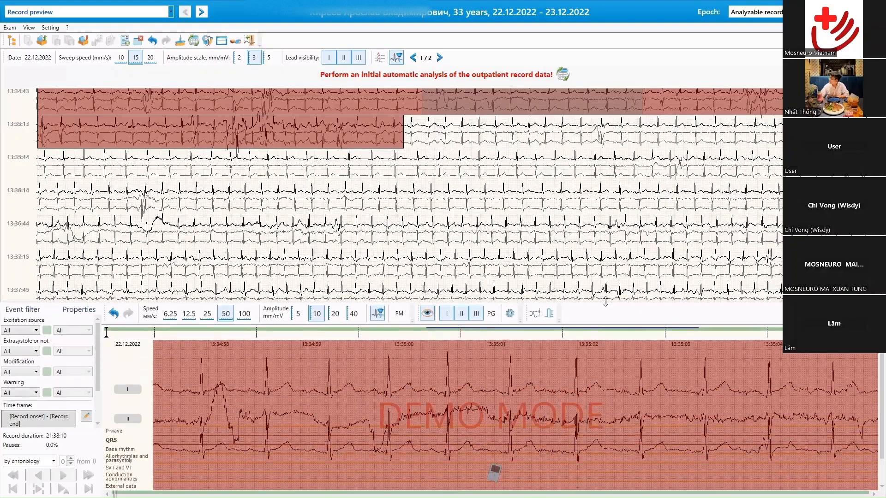
Examine the remaining overview rows from about 13:37 to 15:03 for artifacts and noisy sections.
{"action": "scroll", "coordinate": [503, 177], "scroll_direction": "down", "scroll_amount": 1}
{"action": "scroll", "coordinate": [504, 177], "scroll_direction": "down", "scroll_amount": 10}
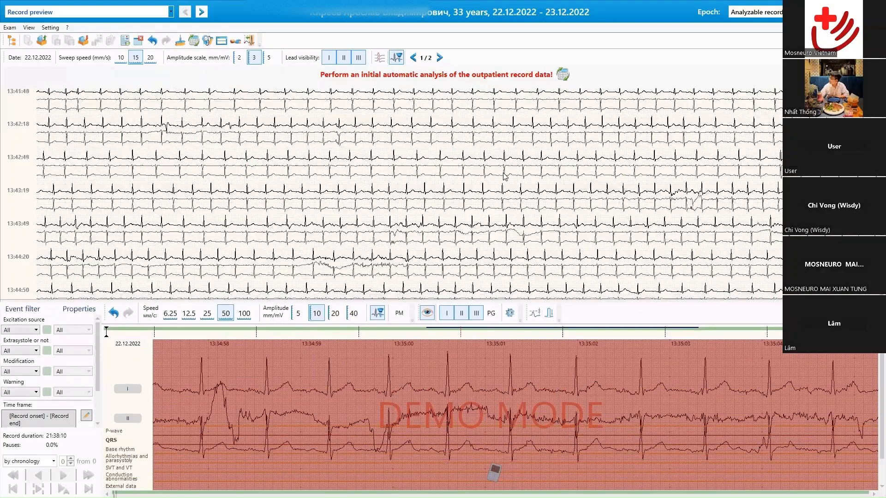
{"action": "scroll", "coordinate": [505, 177], "scroll_direction": "down", "scroll_amount": 2}
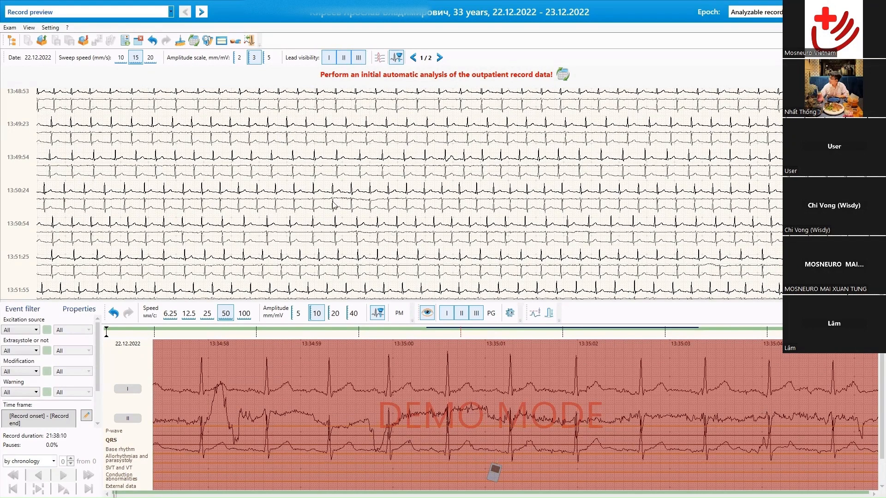
{"action": "scroll", "coordinate": [316, 189], "scroll_direction": "down", "scroll_amount": 3}
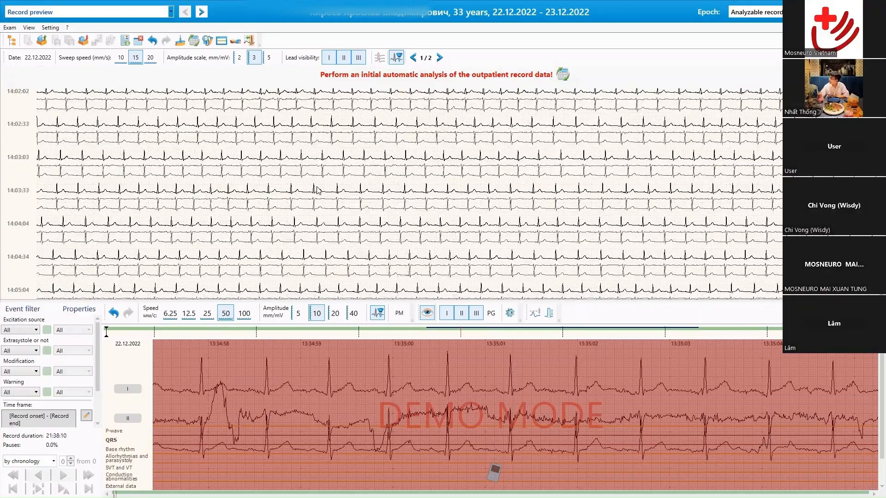
{"action": "scroll", "coordinate": [317, 189], "scroll_direction": "down", "scroll_amount": 10}
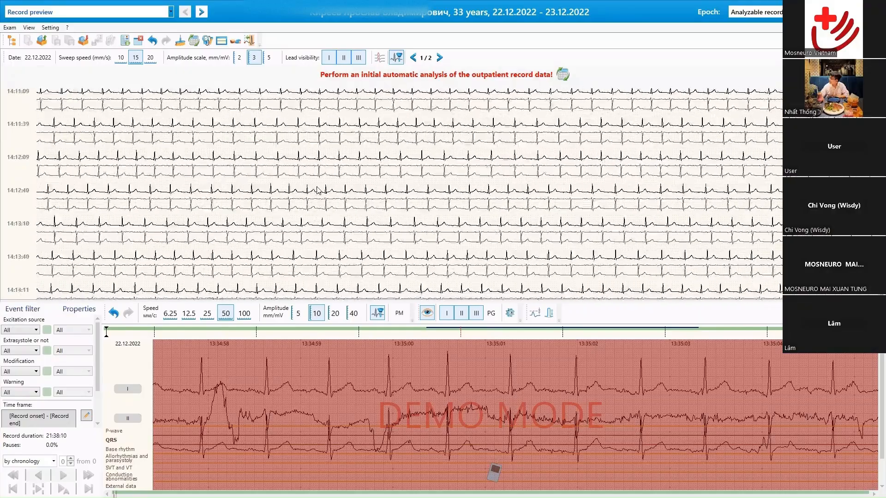
{"action": "scroll", "coordinate": [317, 190], "scroll_direction": "down", "scroll_amount": 10}
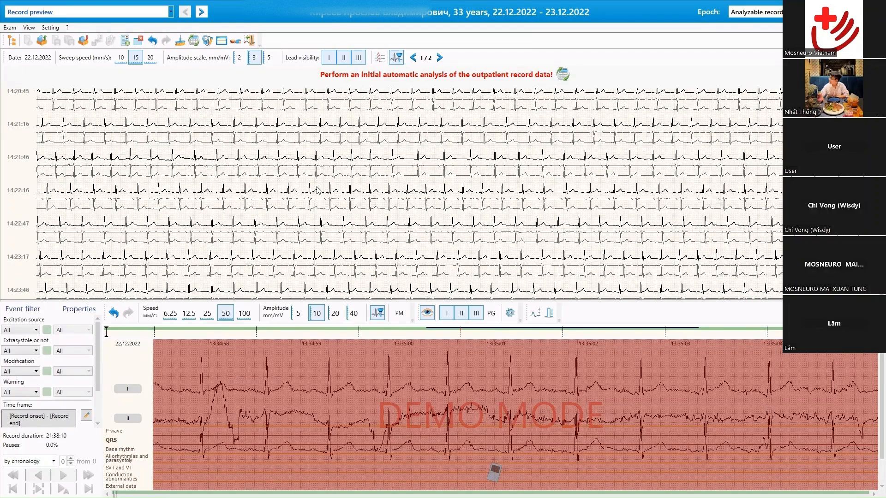
{"action": "scroll", "coordinate": [316, 190], "scroll_direction": "down", "scroll_amount": 3}
{"action": "scroll", "coordinate": [317, 190], "scroll_direction": "down", "scroll_amount": 15}
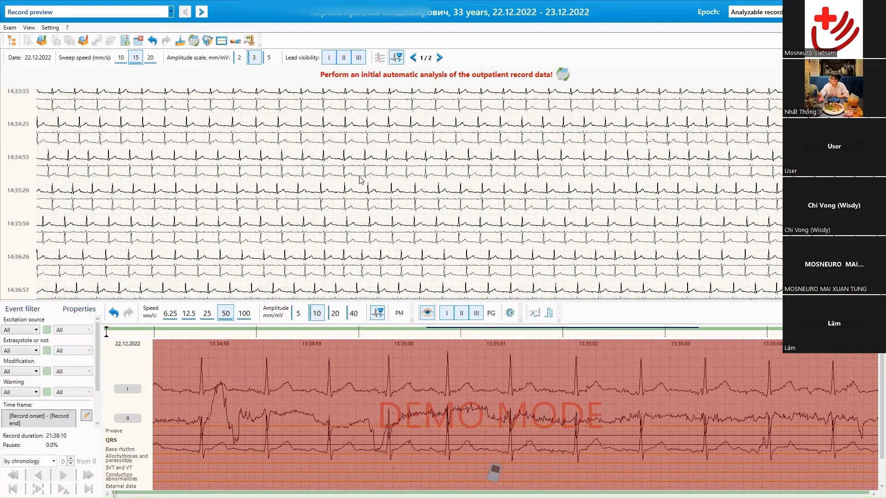
{"action": "scroll", "coordinate": [463, 184], "scroll_direction": "down", "scroll_amount": 2}
{"action": "scroll", "coordinate": [463, 184], "scroll_direction": "down", "scroll_amount": 10}
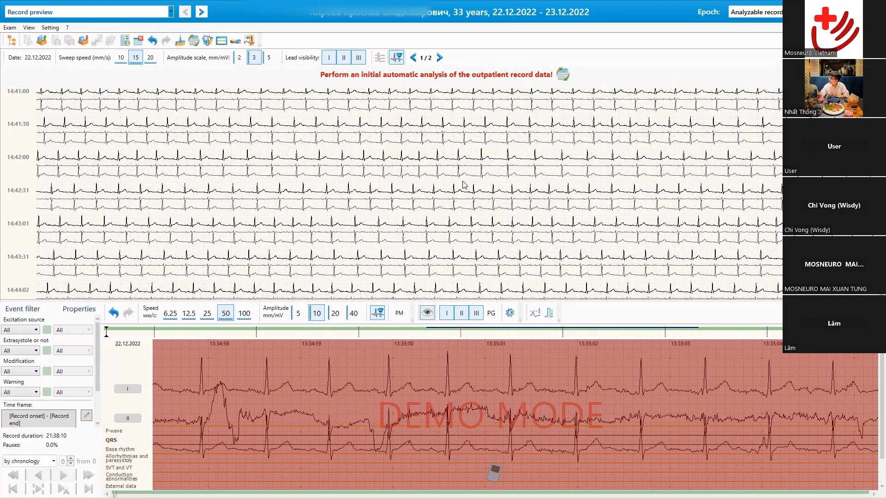
{"action": "scroll", "coordinate": [463, 184], "scroll_direction": "down", "scroll_amount": 8}
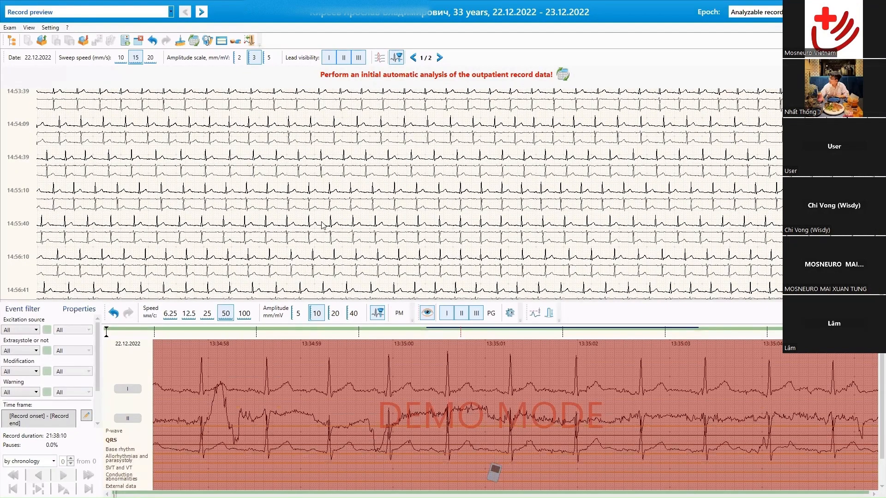
{"action": "scroll", "coordinate": [423, 168], "scroll_direction": "down", "scroll_amount": 7}
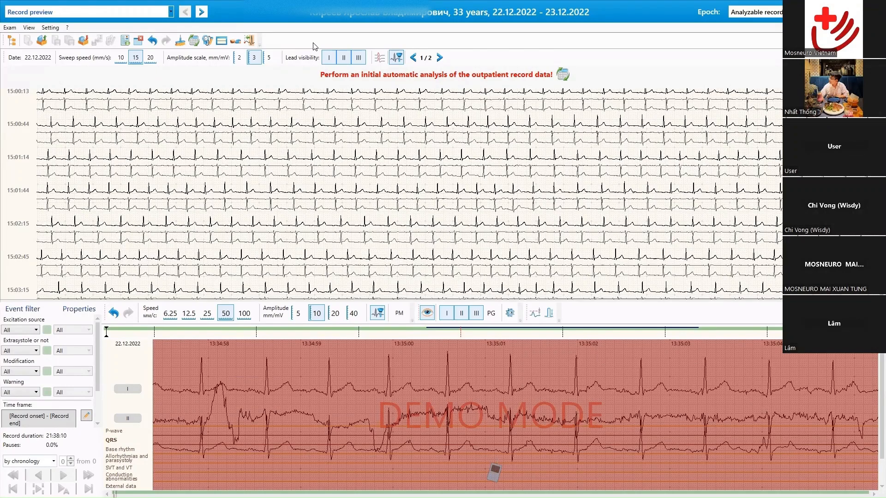
Dismiss the VPN sign-in prompt, then toggle QRS channel III and run the automated analysis with P-wave search and sensitivity threshold 1.
{"action": "left_click", "coordinate": [194, 42]}
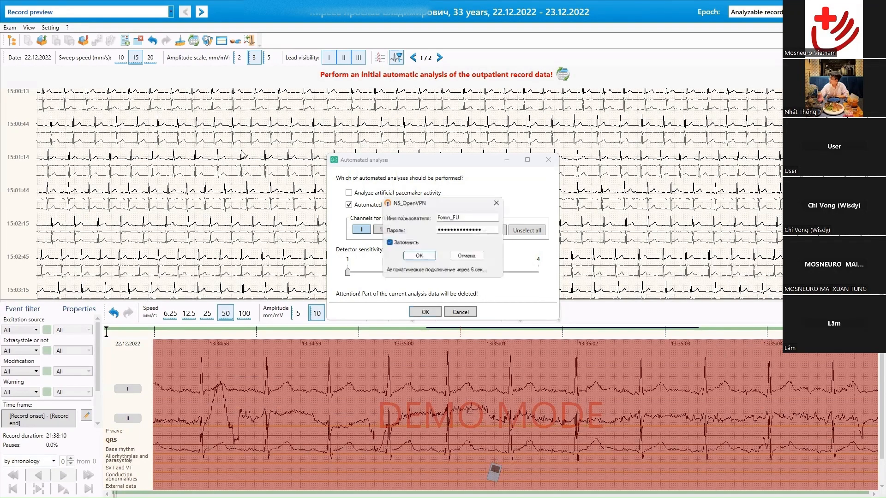
{"action": "left_click", "coordinate": [496, 203]}
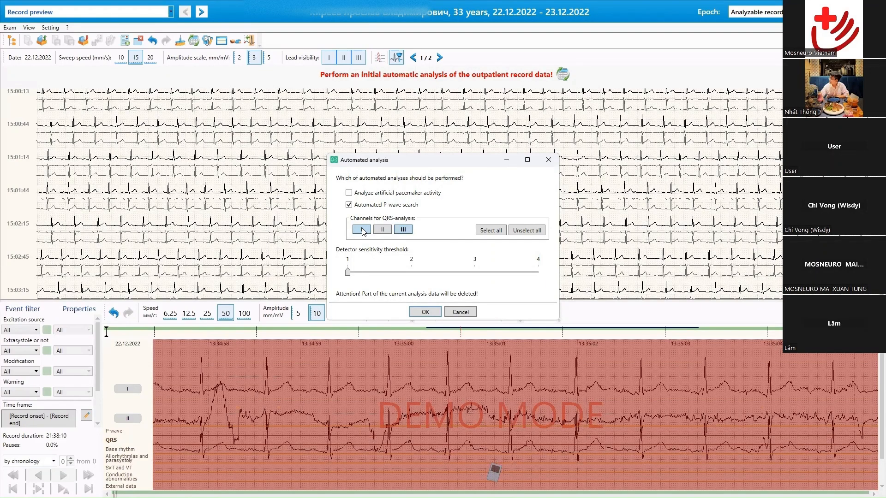
{"action": "left_click", "coordinate": [402, 230]}
{"action": "left_click", "coordinate": [424, 312]}
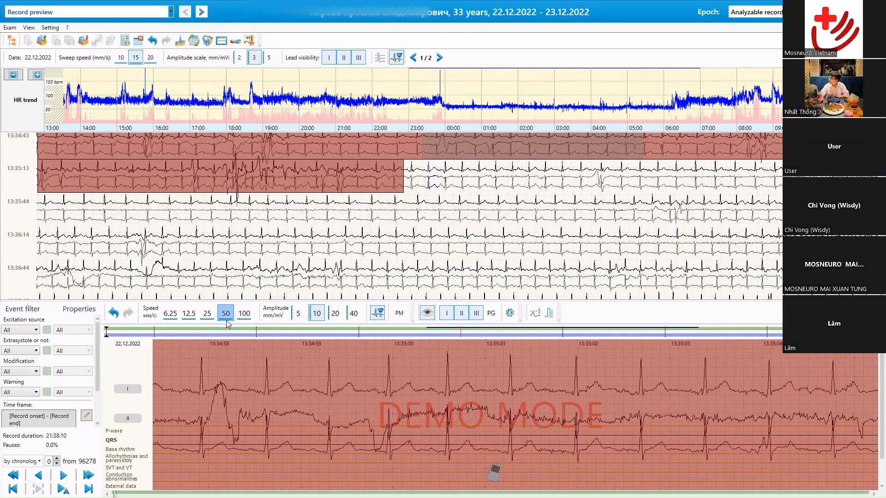
Show a fragment from the 13:35:44 row in detail and view it at sweep speeds of 100, 25 and finally 12.5 mm/s.
{"action": "left_click", "coordinate": [458, 243]}
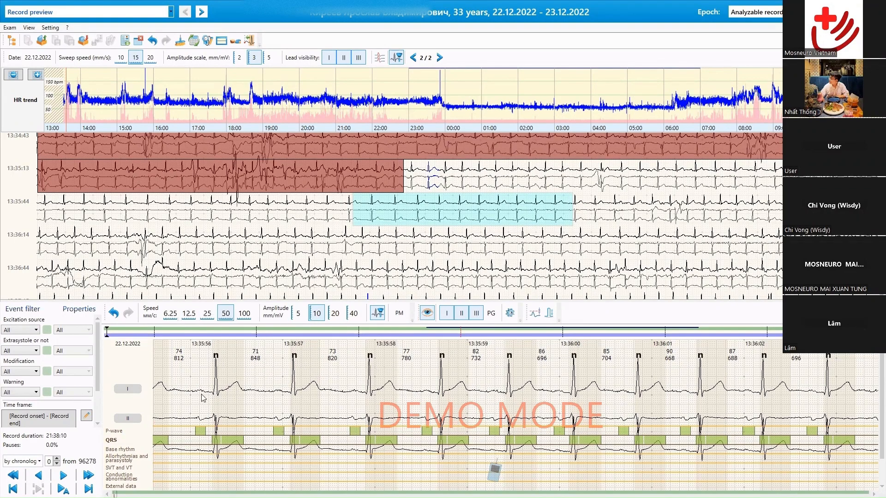
{"action": "left_click", "coordinate": [244, 314]}
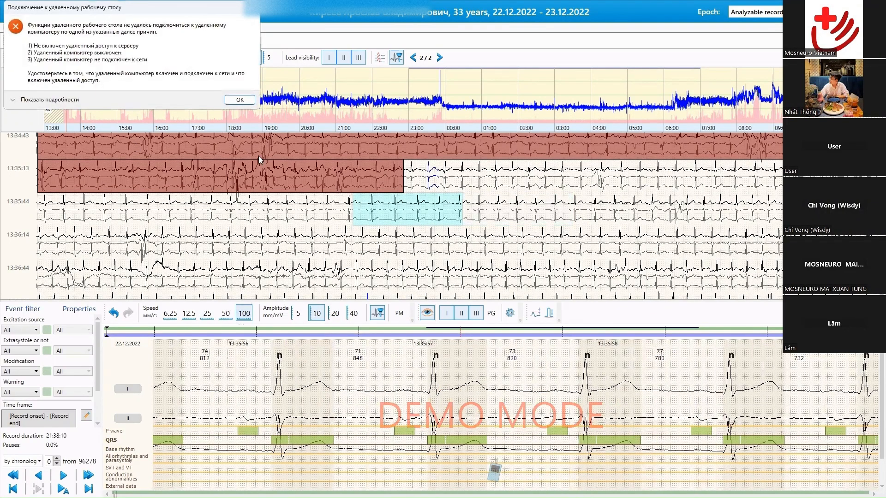
{"action": "left_click", "coordinate": [240, 100]}
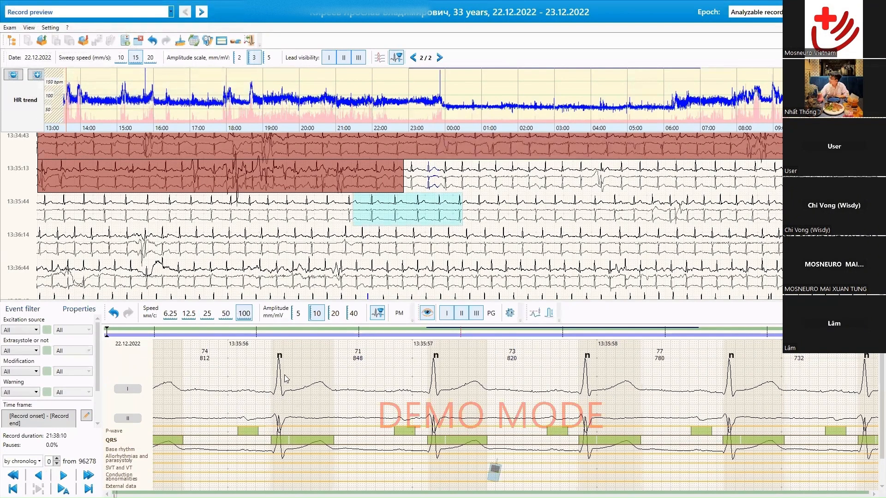
{"action": "left_click", "coordinate": [206, 313]}
{"action": "left_click", "coordinate": [189, 314]}
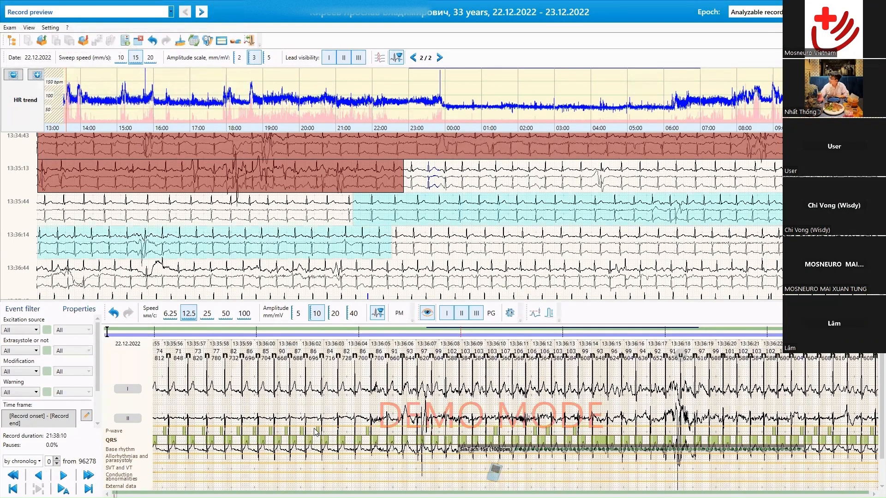
Set the sweep speed of the detailed ECG to 50 mm/s.
{"action": "left_click", "coordinate": [226, 314]}
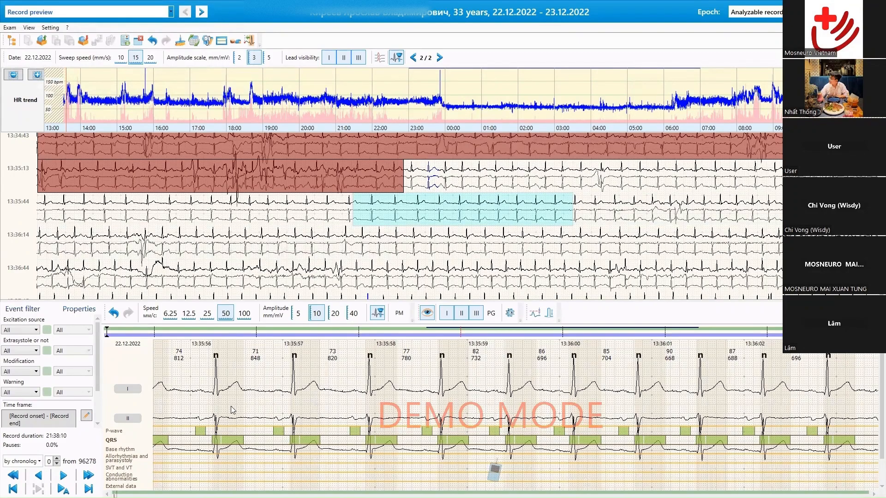
{"action": "left_click", "coordinate": [377, 313]}
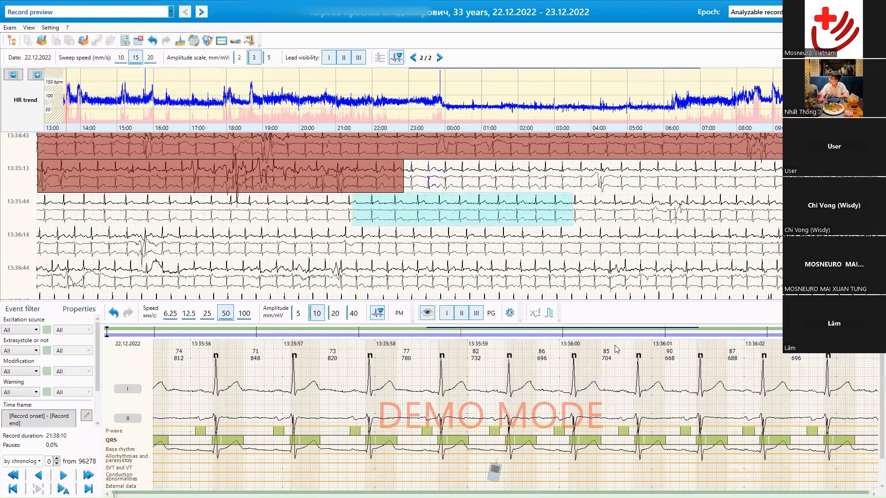
Review the analysis algorithm settings for min/max HR, pauses and extrasystoles, arrhythmias and ST analysis, and close them with confirmation.
{"action": "left_click", "coordinate": [510, 314]}
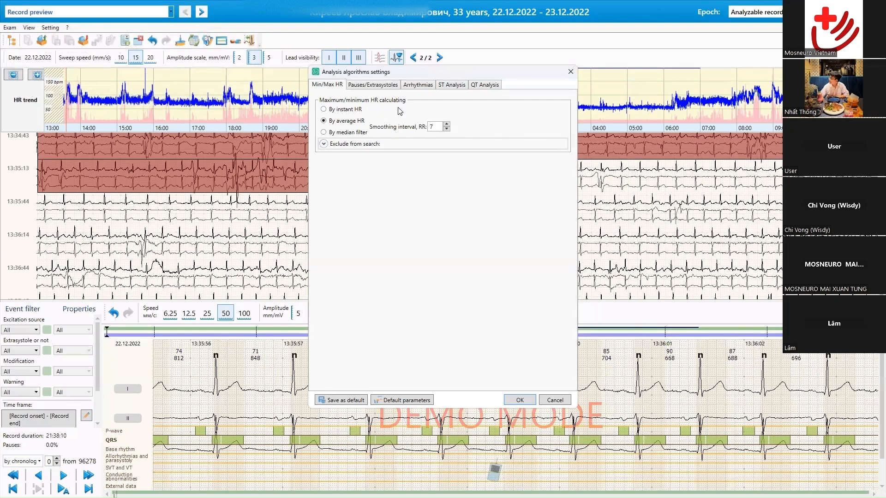
{"action": "left_click", "coordinate": [364, 86]}
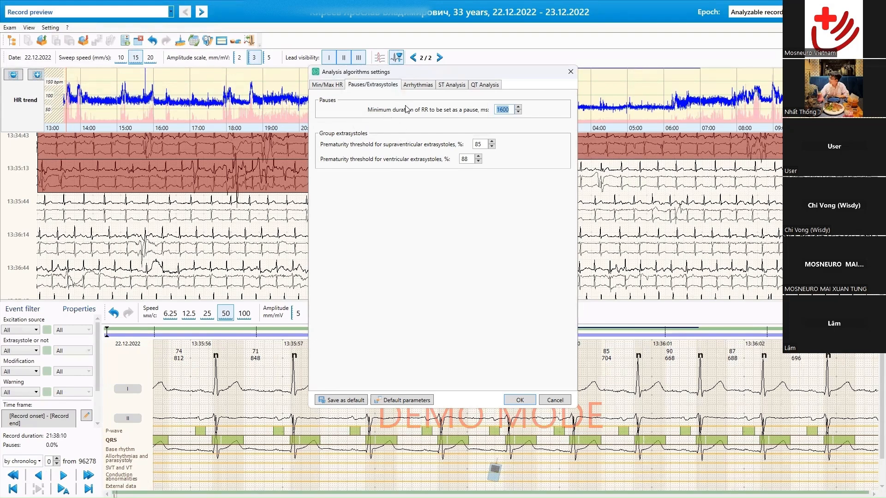
{"action": "left_click", "coordinate": [501, 109]}
{"action": "type", "text": "8"}
{"action": "left_click", "coordinate": [423, 86]}
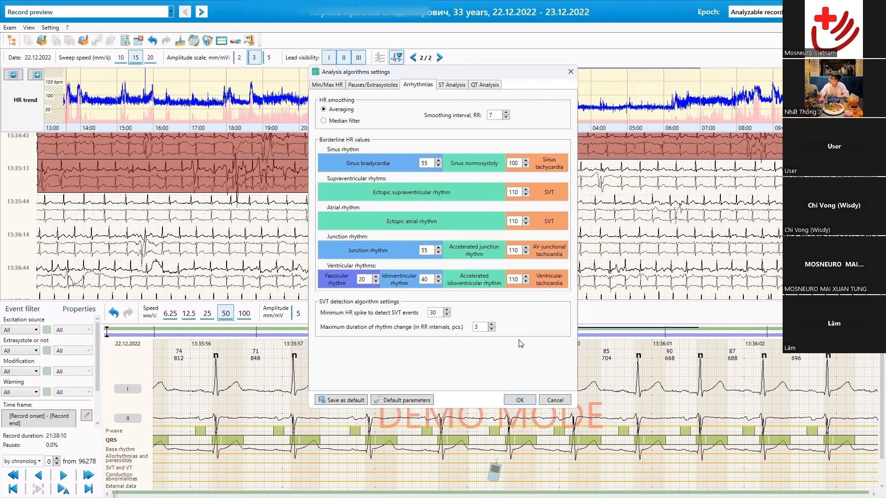
{"action": "left_click", "coordinate": [454, 83]}
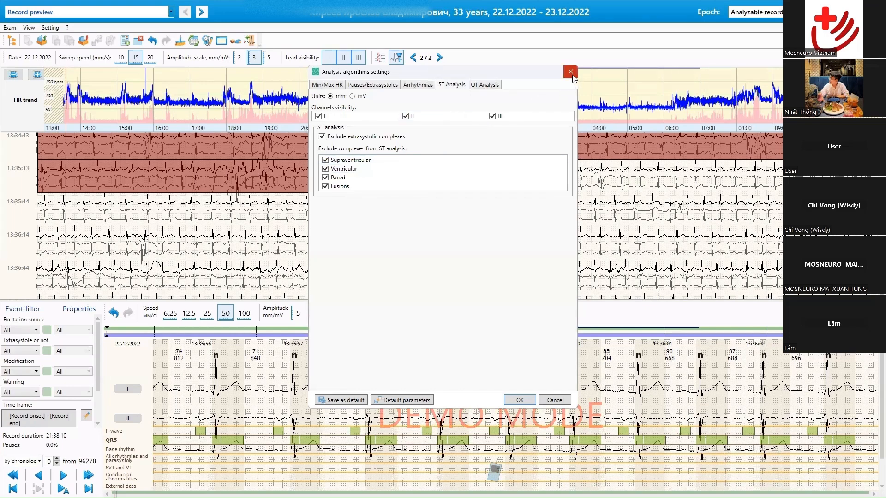
{"action": "left_click", "coordinate": [514, 398]}
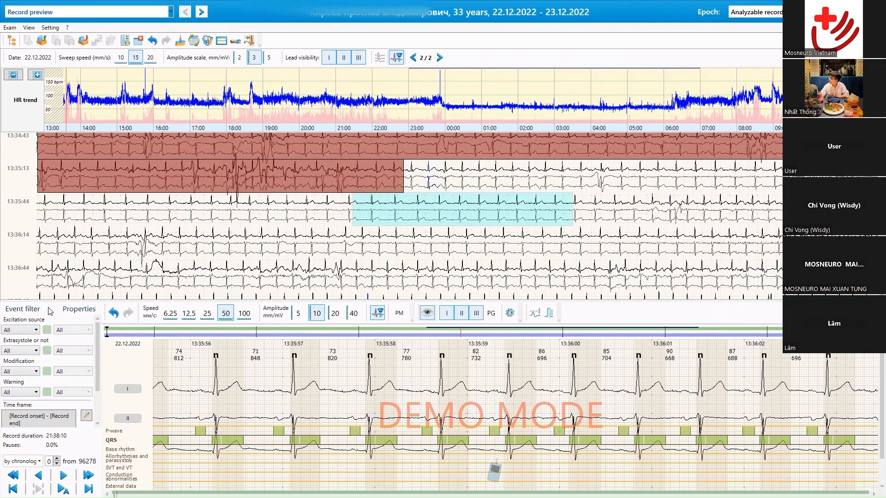
Enlarge the detailed ECG pane slightly and select the QRS mark of the beat at about 13:35:58.
{"action": "left_click_drag", "start_coordinate": [98, 348], "coordinate": [96, 311]}
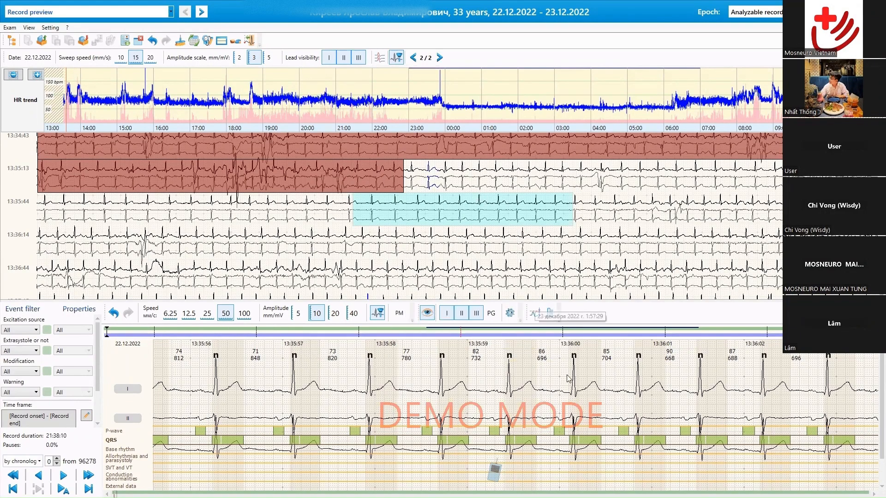
{"action": "left_click_drag", "start_coordinate": [611, 300], "coordinate": [612, 279]}
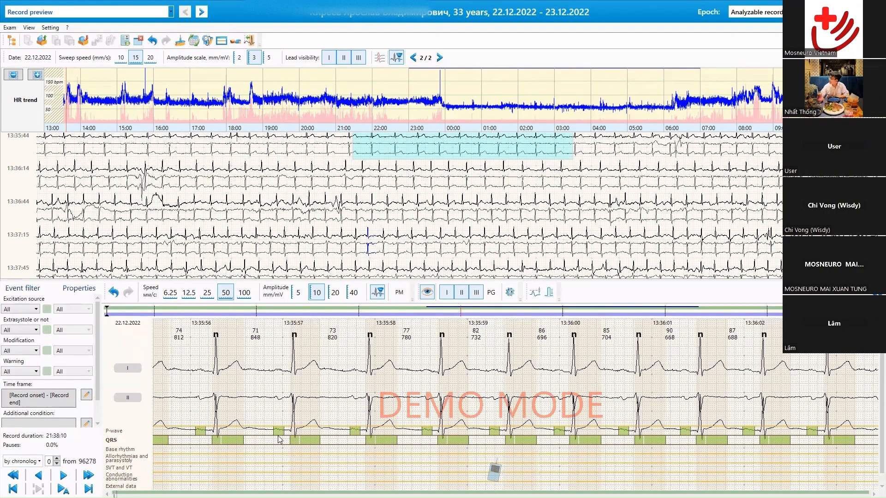
{"action": "left_click", "coordinate": [378, 447]}
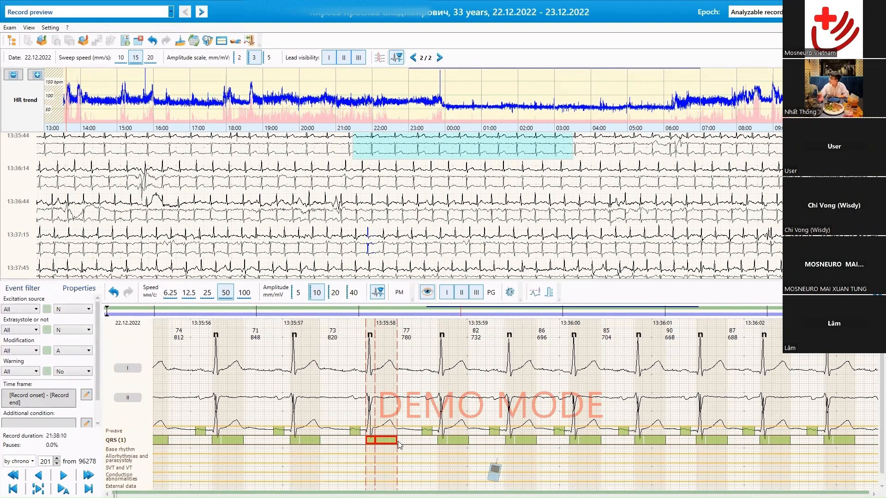
{"action": "left_click_drag", "start_coordinate": [396, 440], "coordinate": [397, 441]}
Look through the event filters for base rhythm, allorhythmias, SVT and VT, conduction abnormalities, external data and QRS.
{"action": "left_click", "coordinate": [121, 449]}
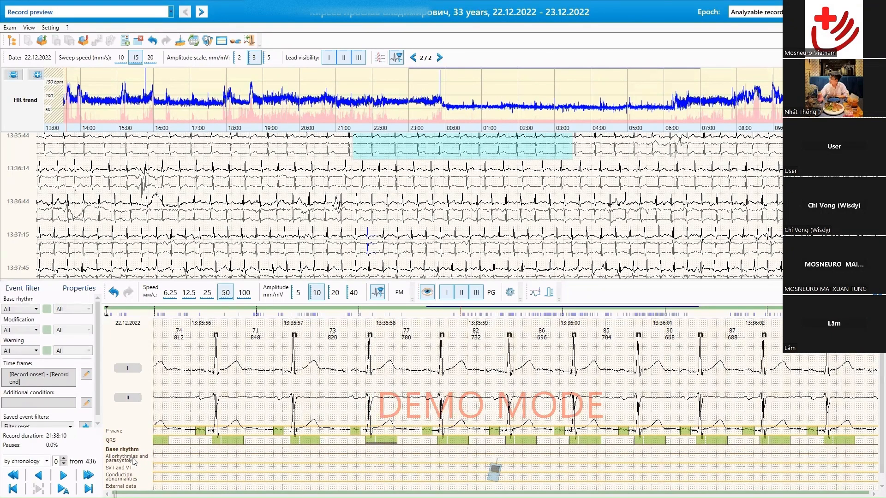
{"action": "left_click", "coordinate": [134, 460]}
{"action": "left_click", "coordinate": [137, 467]}
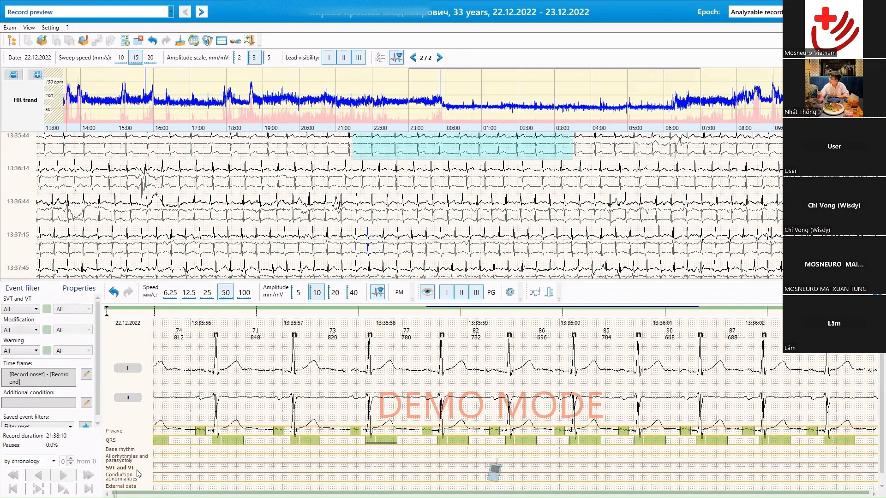
{"action": "left_click", "coordinate": [121, 476]}
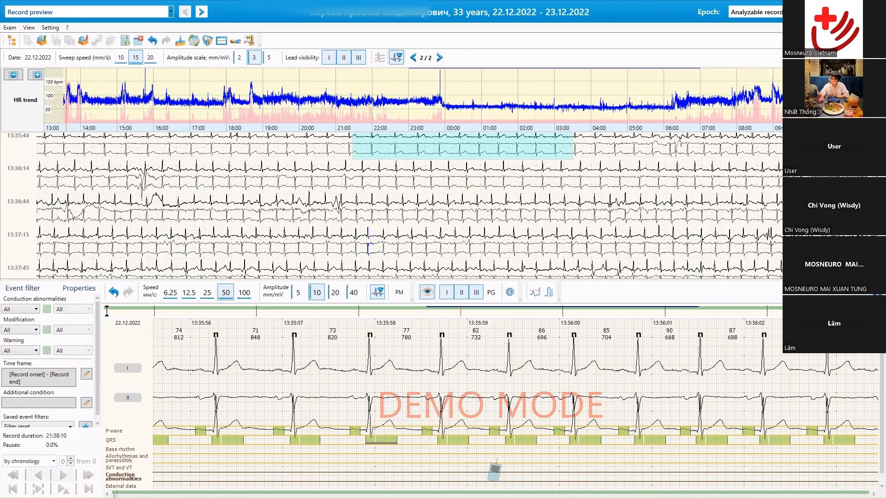
{"action": "left_click", "coordinate": [121, 486]}
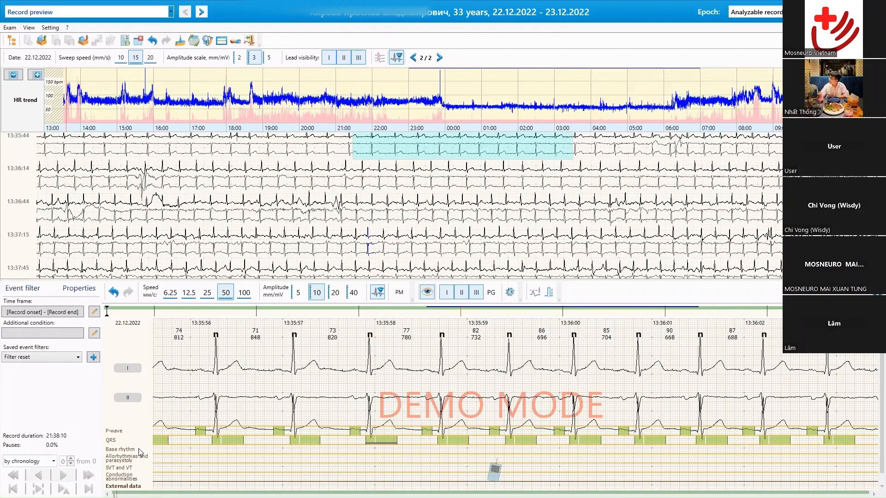
{"action": "left_click", "coordinate": [121, 449]}
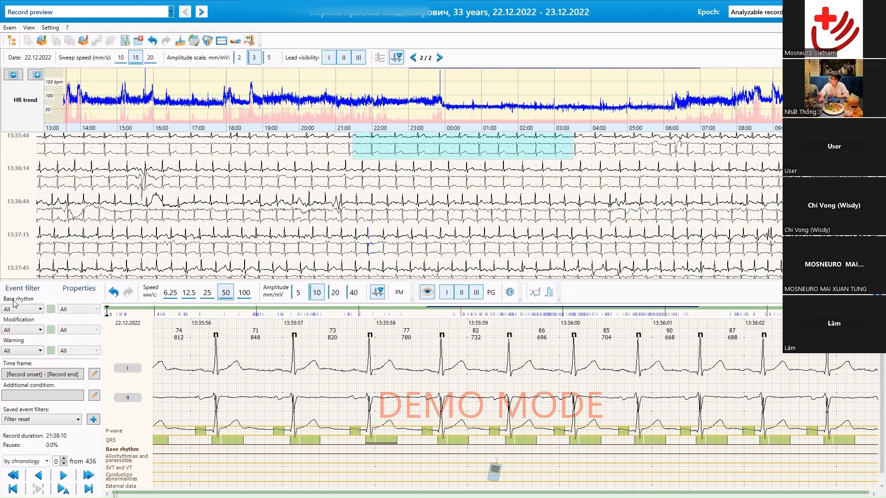
{"action": "left_click", "coordinate": [114, 442]}
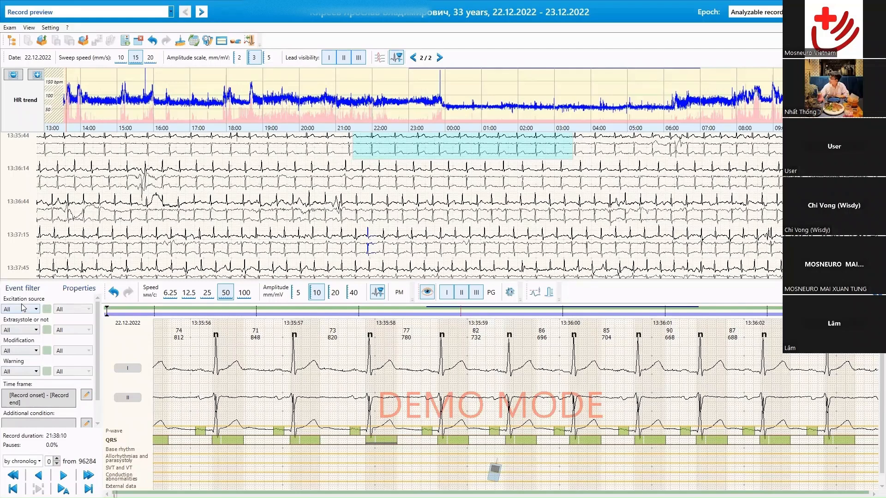
Filter the base rhythm events to show only sinus tachycardia.
{"action": "left_click", "coordinate": [131, 450]}
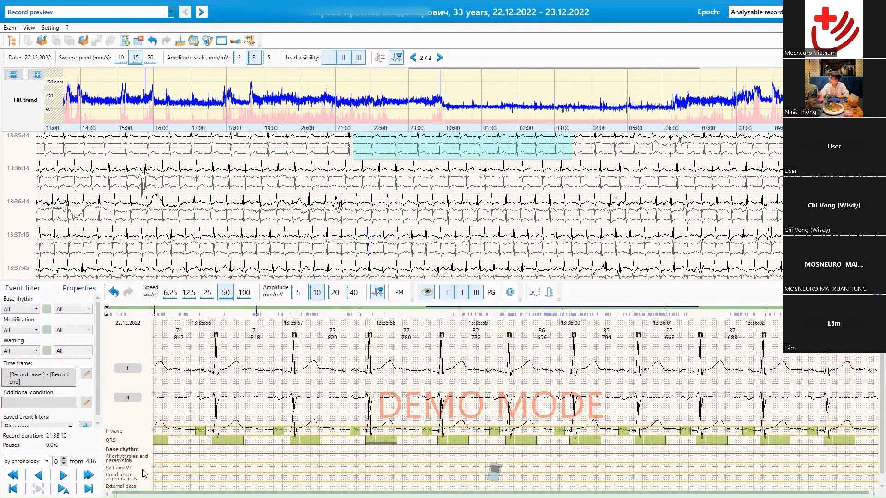
{"action": "left_click", "coordinate": [36, 309]}
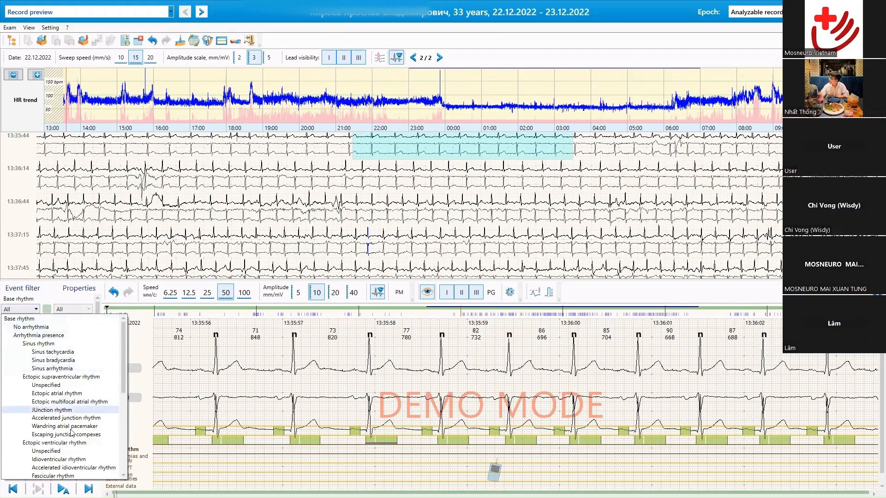
{"action": "scroll", "coordinate": [64, 418], "scroll_direction": "down", "scroll_amount": 7}
{"action": "scroll", "coordinate": [64, 417], "scroll_direction": "up", "scroll_amount": 7}
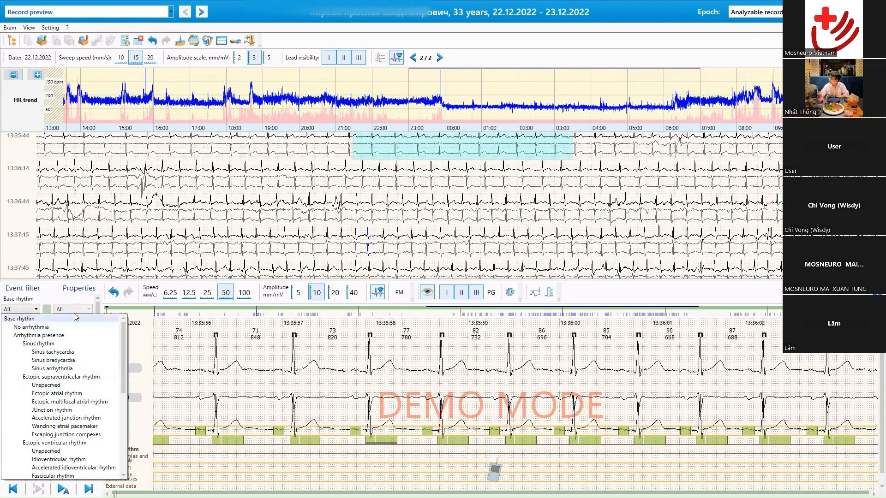
{"action": "left_click", "coordinate": [40, 353]}
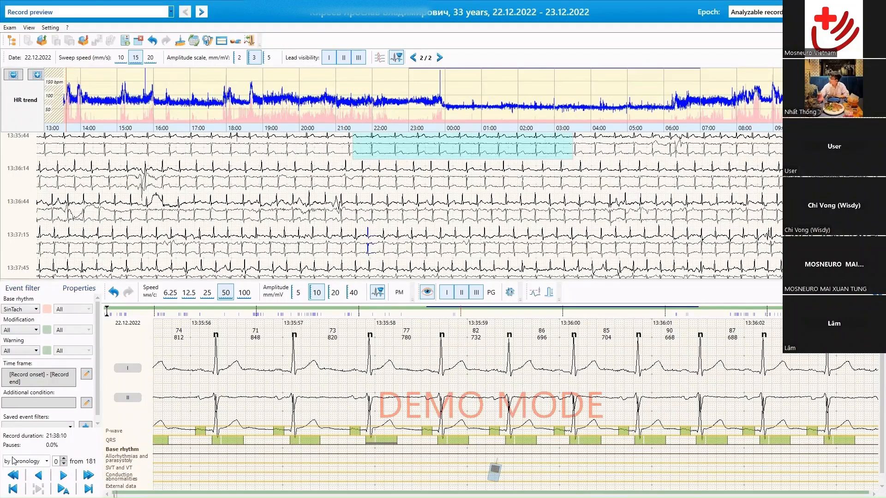
Step forward chronologically through the filtered sinus tachycardia episodes to the sixth one, at about 13:42:41.
{"action": "left_click", "coordinate": [65, 475]}
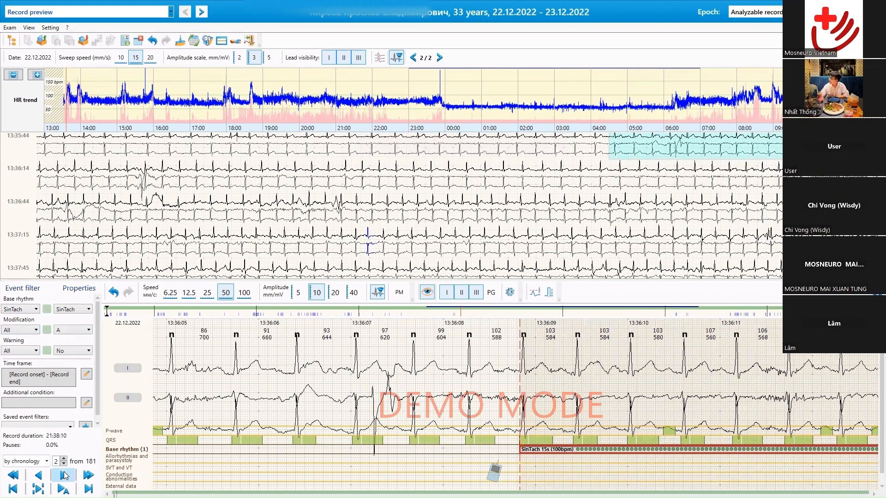
{"action": "left_click", "coordinate": [65, 475]}
{"action": "left_click", "coordinate": [64, 475]}
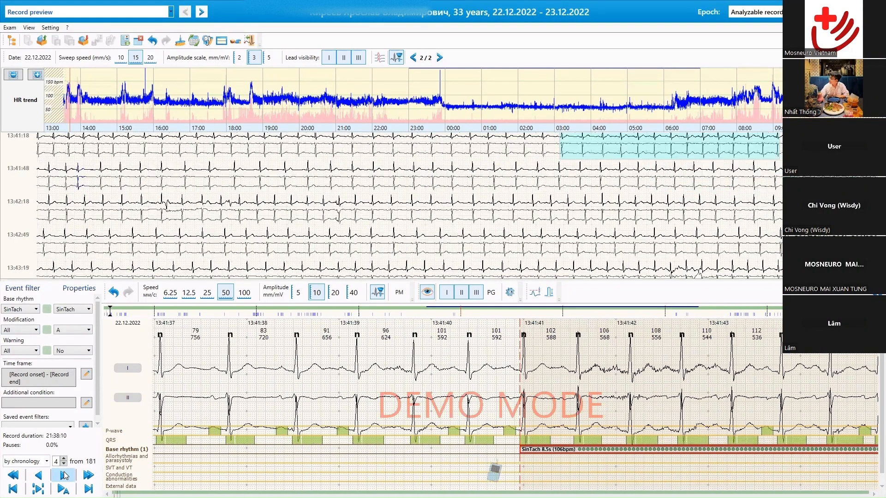
{"action": "left_click", "coordinate": [65, 475]}
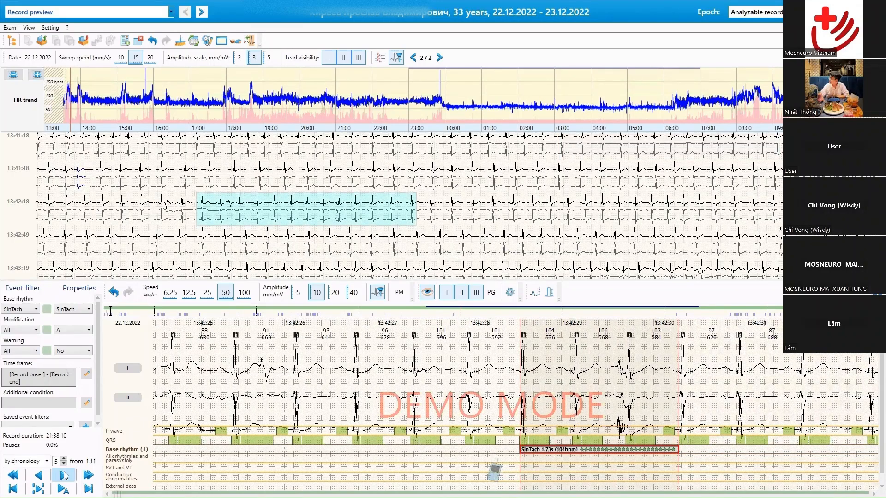
{"action": "left_click", "coordinate": [64, 475]}
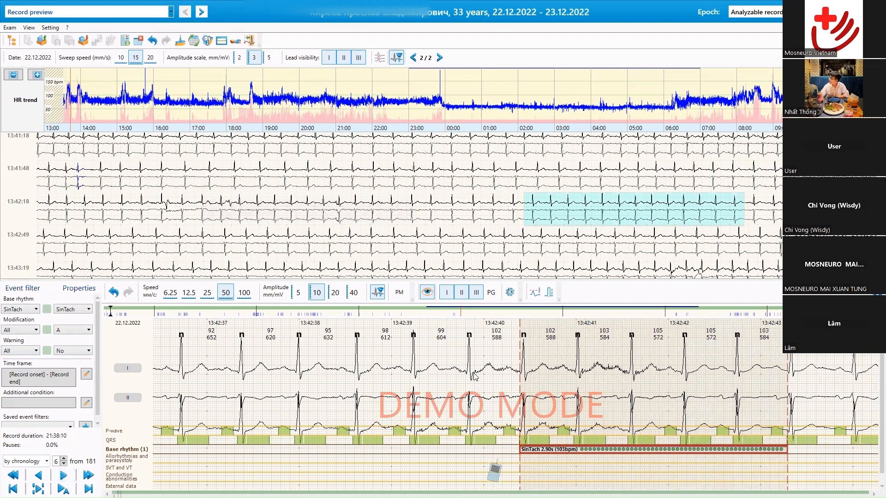
Adjust the start and end of the sinus tachycardia episode at 13:42:41 to about 4.18 s and delete the episode.
{"action": "left_click_drag", "start_coordinate": [505, 379], "coordinate": [379, 385]}
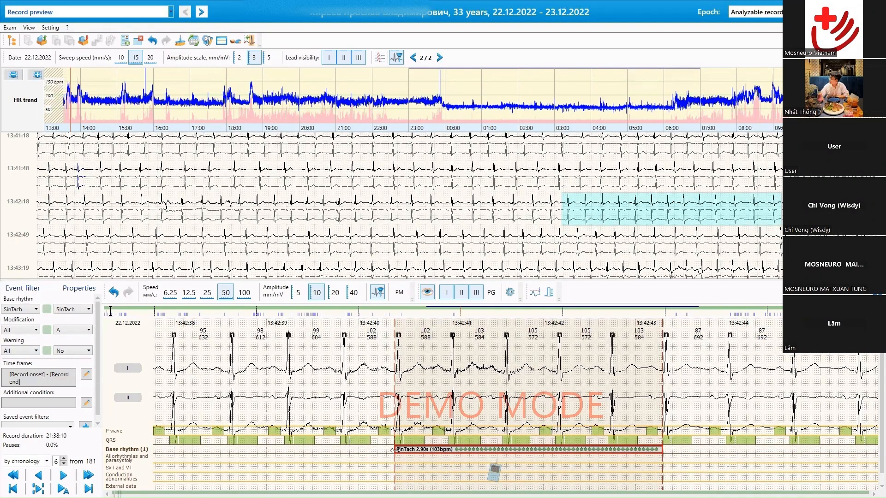
{"action": "left_click_drag", "start_coordinate": [393, 450], "coordinate": [324, 463]}
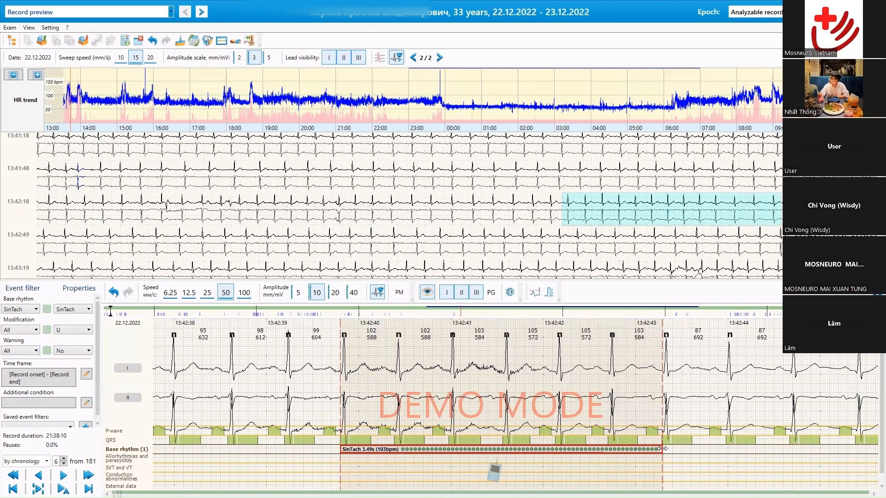
{"action": "mouse_move", "coordinate": [661, 449]}
{"action": "left_mouse_down"}
{"action": "mouse_move", "coordinate": [591, 449]}
{"action": "mouse_move", "coordinate": [592, 476]}
{"action": "left_mouse_up"}
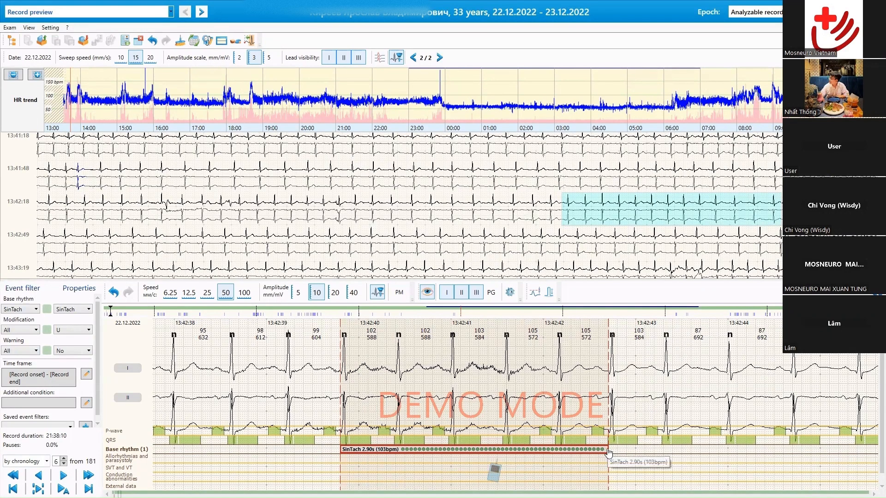
{"action": "left_click_drag", "start_coordinate": [608, 451], "coordinate": [664, 452]}
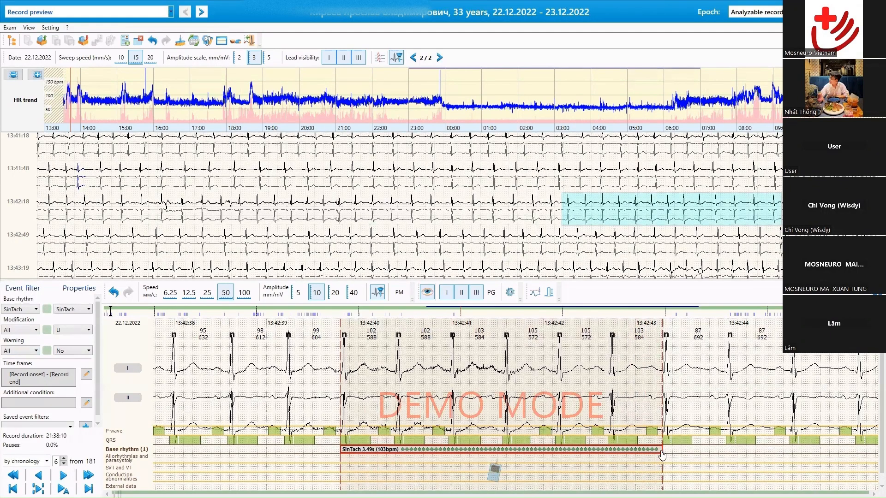
{"action": "left_click_drag", "start_coordinate": [662, 450], "coordinate": [698, 443]}
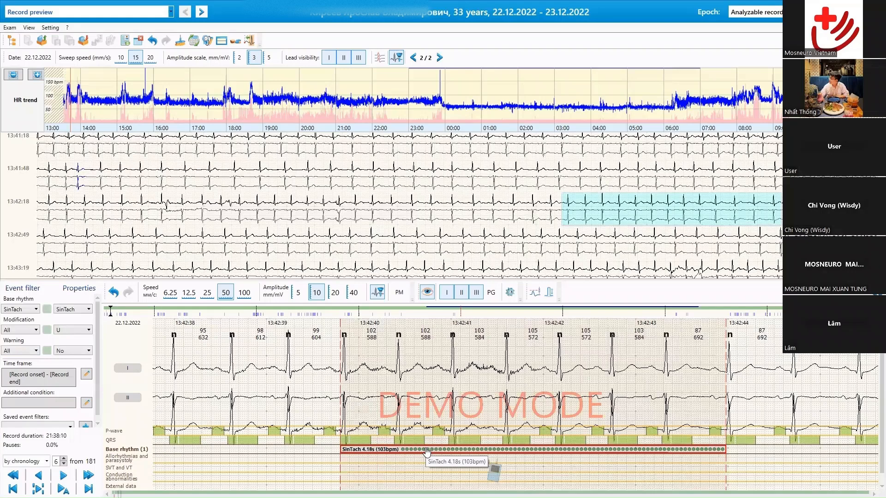
{"action": "key", "text": "Delete"}
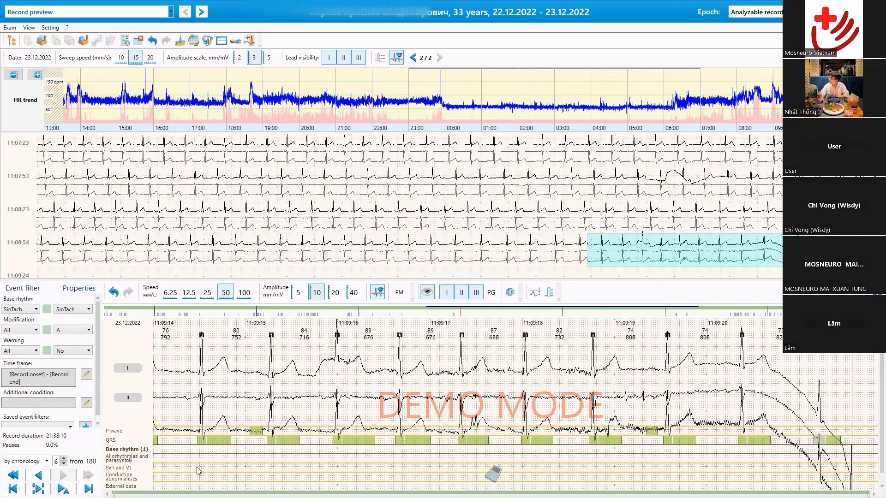
Step backward through the sinus tachycardia episodes from the end of the record to episode 174, at about 10:05:21.
{"action": "left_click", "coordinate": [41, 476]}
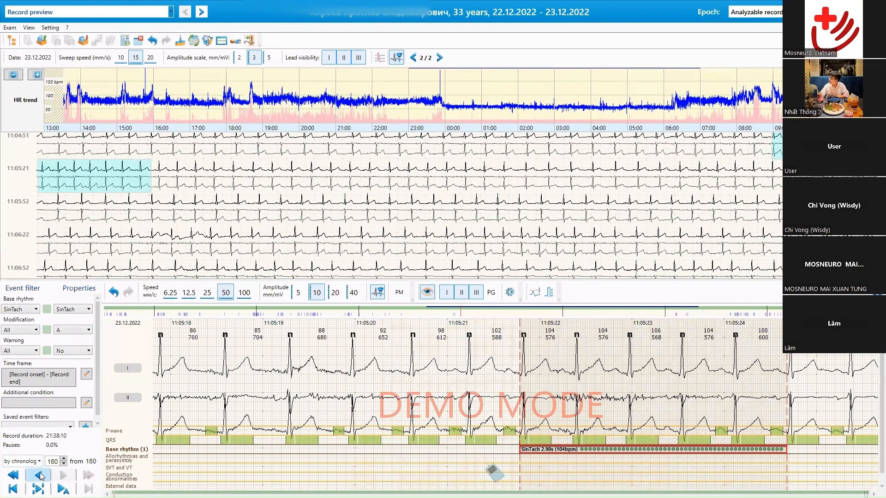
{"action": "left_click", "coordinate": [41, 476]}
{"action": "left_click", "coordinate": [41, 476]}
{"action": "left_click", "coordinate": [41, 476]}
{"action": "left_click", "coordinate": [41, 476]}
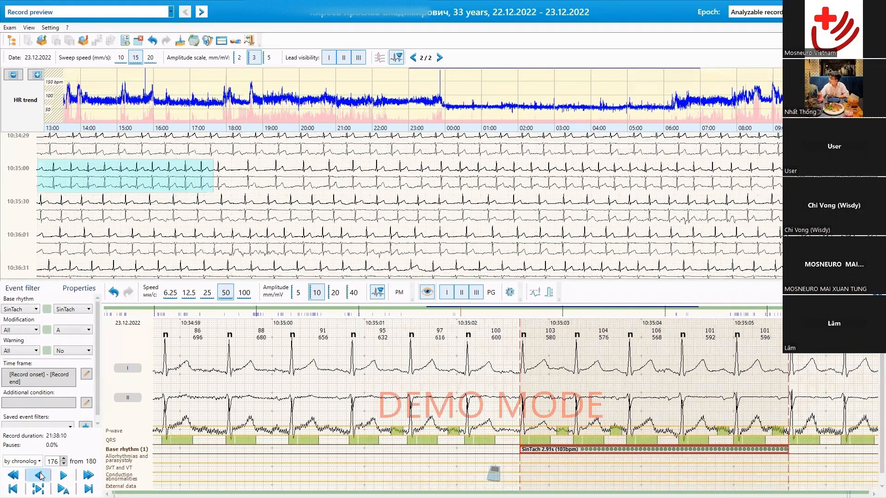
{"action": "left_click", "coordinate": [41, 476]}
{"action": "left_click", "coordinate": [41, 476]}
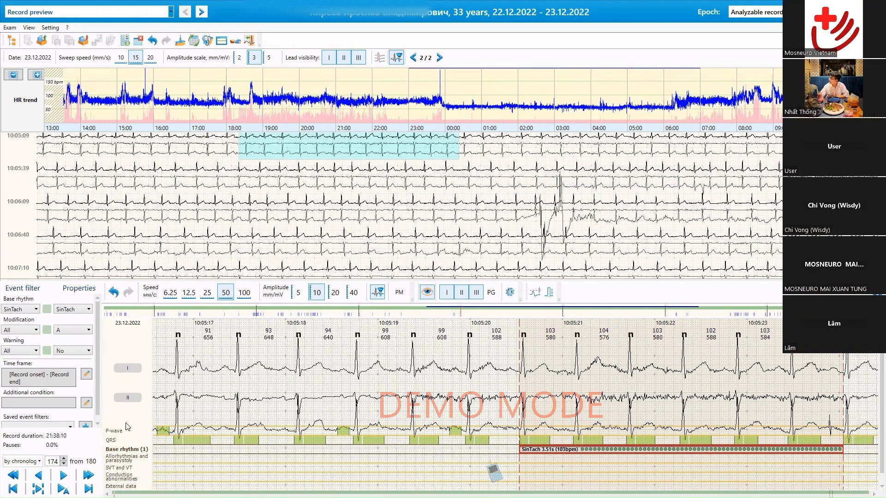
Filter the QRS events by excitation source to show only ventricular complexes.
{"action": "left_click", "coordinate": [112, 441]}
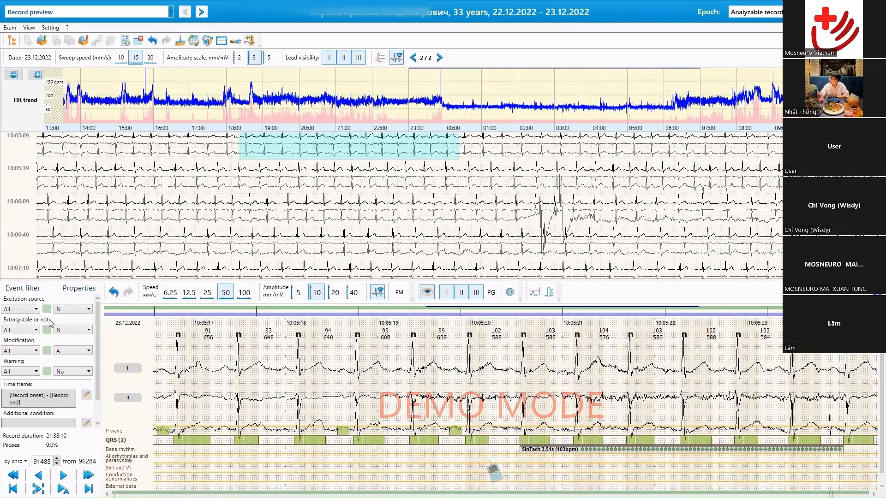
{"action": "left_click", "coordinate": [37, 309]}
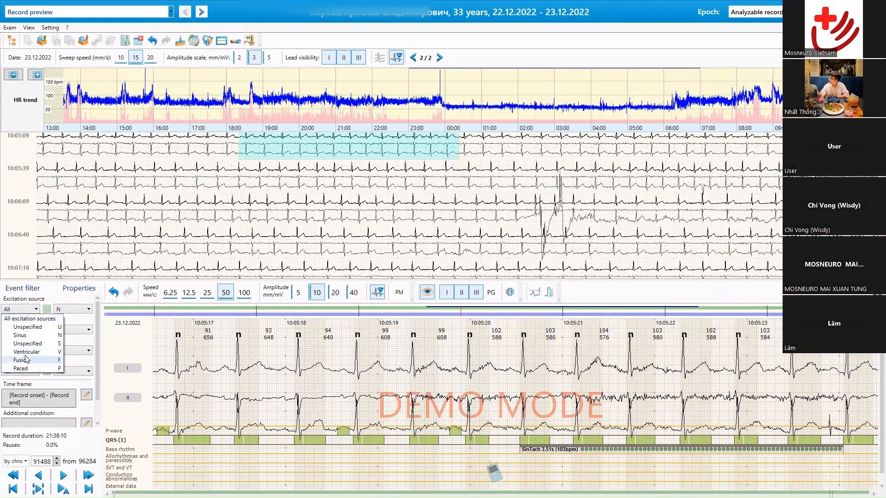
{"action": "left_click", "coordinate": [20, 352]}
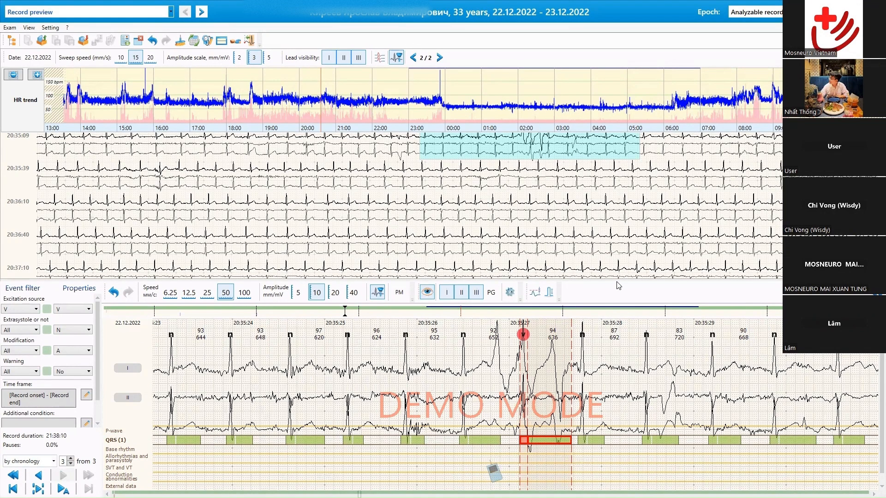
Enlarge the detailed ECG view and reclassify the ventricular complex at 20:35:27 as a normal, not premature beat.
{"action": "left_click_drag", "start_coordinate": [618, 279], "coordinate": [617, 199]}
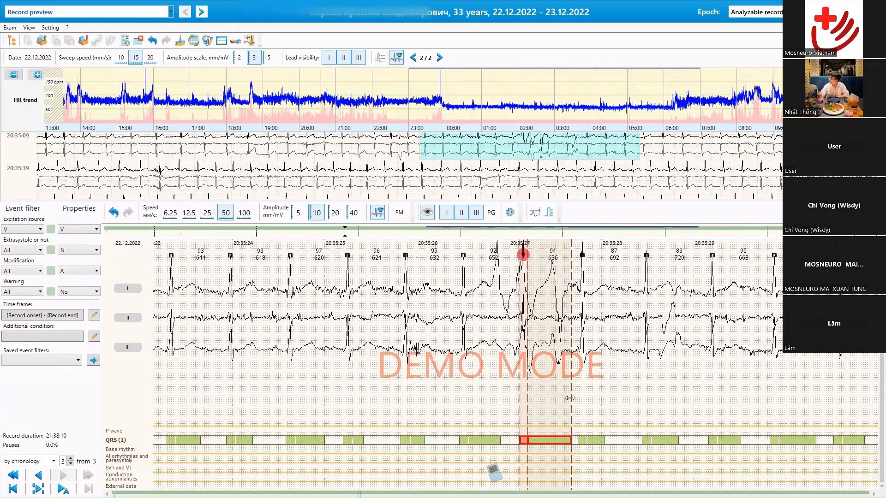
{"action": "right_click", "coordinate": [531, 438]}
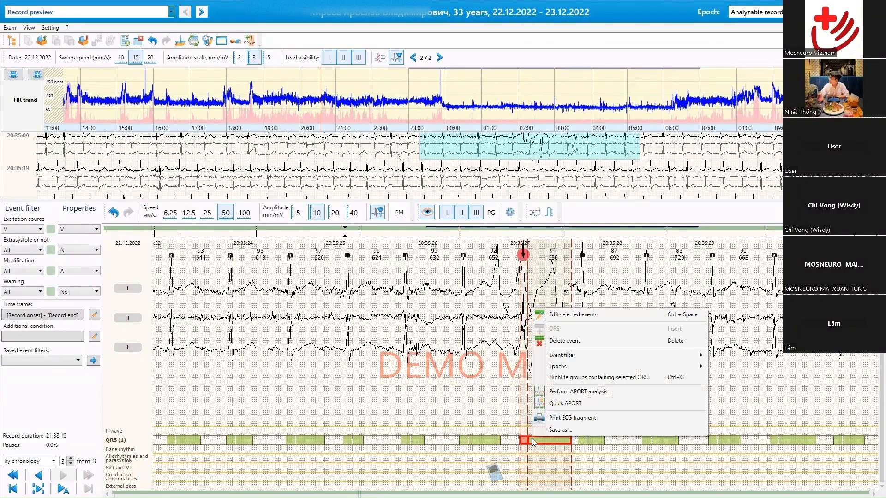
{"action": "left_click", "coordinate": [574, 315]}
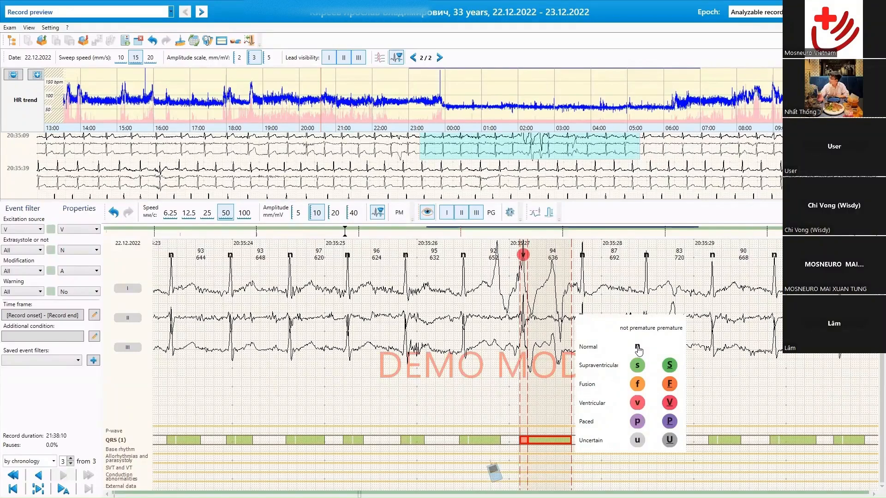
{"action": "left_click", "coordinate": [637, 348]}
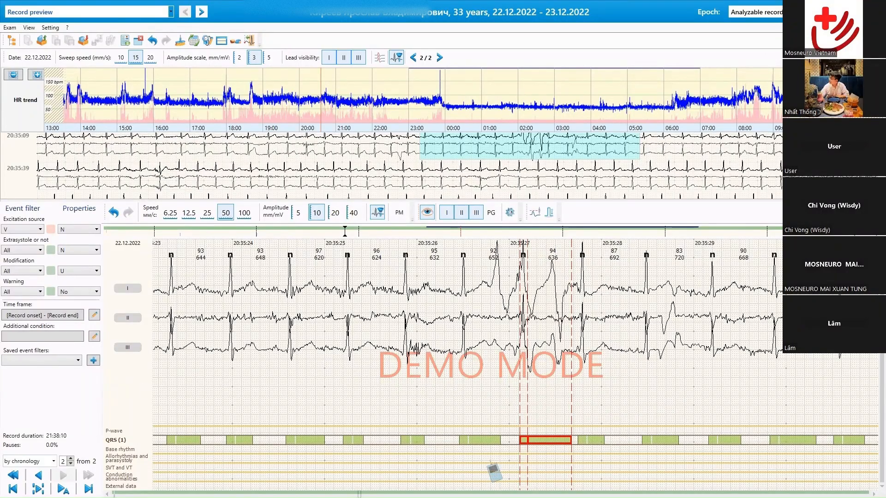
Go back through the remaining ventricular complexes and delete the ones at 15:45:43 and 18:00:43.
{"action": "left_click", "coordinate": [41, 476]}
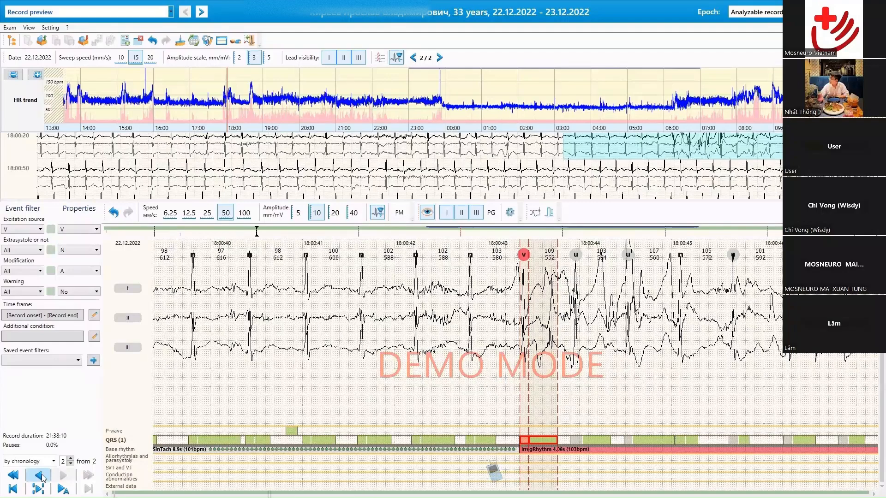
{"action": "left_click", "coordinate": [40, 476]}
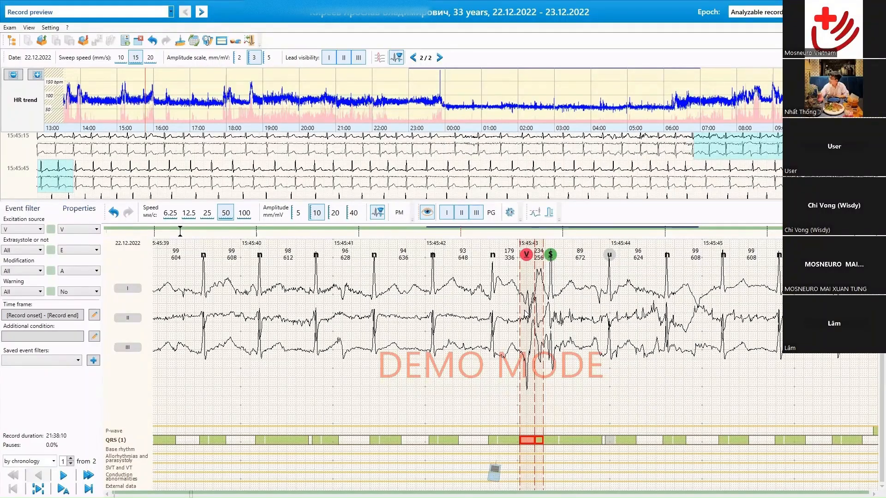
{"action": "mouse_move", "coordinate": [532, 442]}
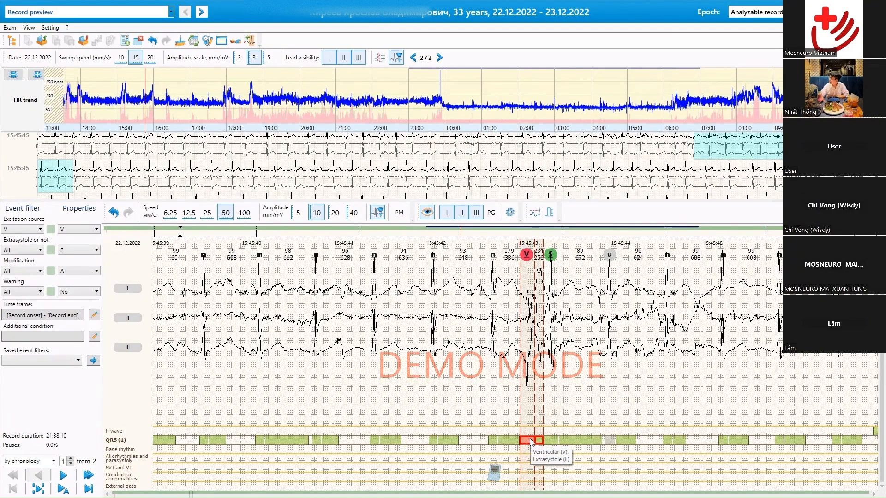
{"action": "key", "text": "Delete"}
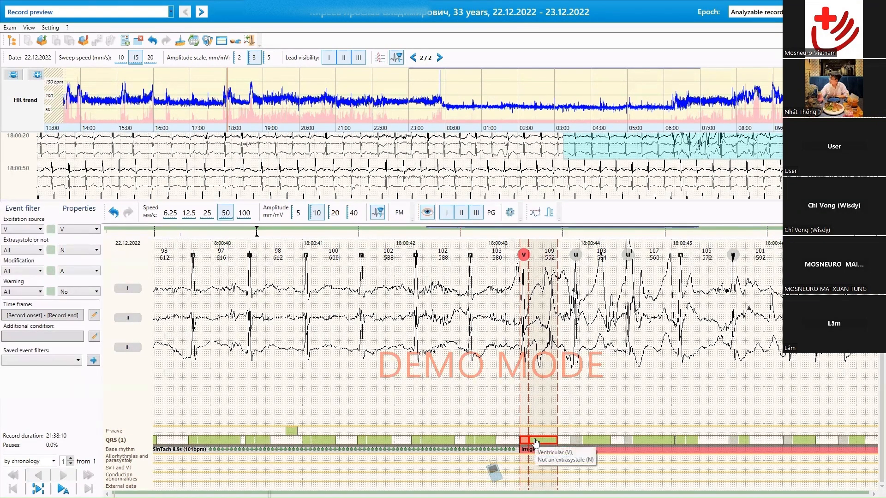
{"action": "key", "text": "Delete"}
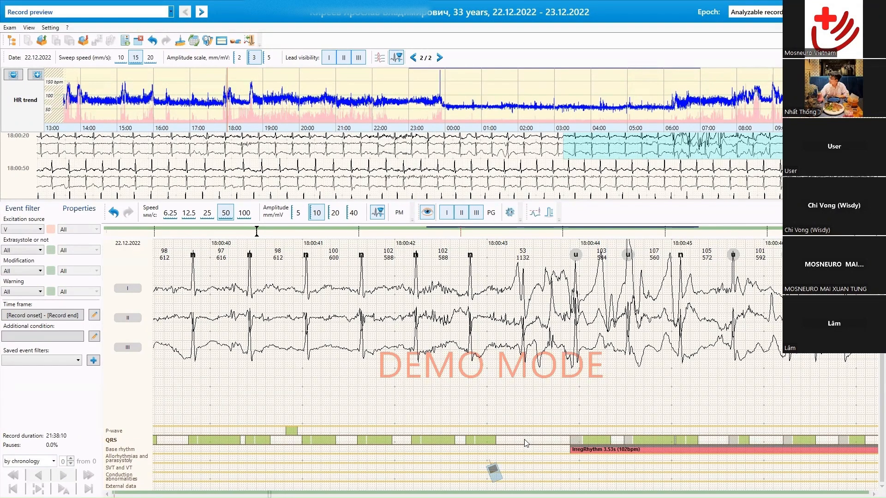
Insert a not premature QRS of uncertain origin over a fragment of about 0.27 s at 18:00:43.
{"action": "left_click_drag", "start_coordinate": [524, 440], "coordinate": [525, 439]}
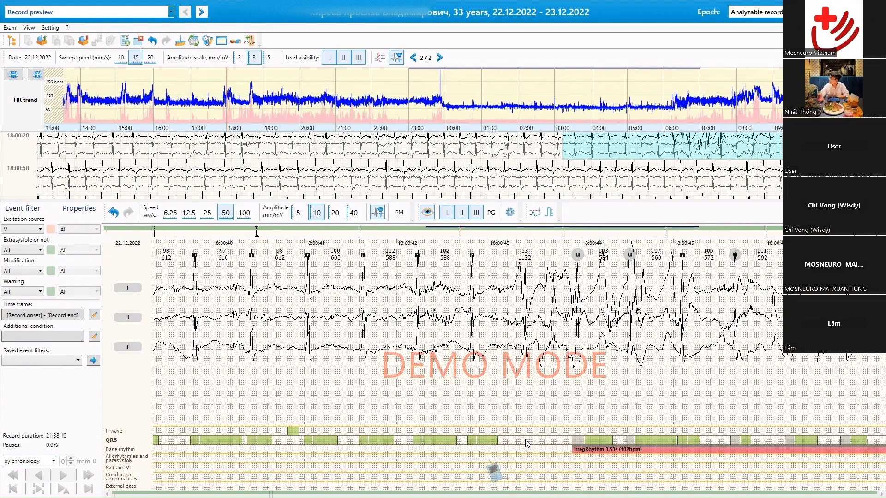
{"action": "left_click_drag", "start_coordinate": [526, 441], "coordinate": [546, 440]}
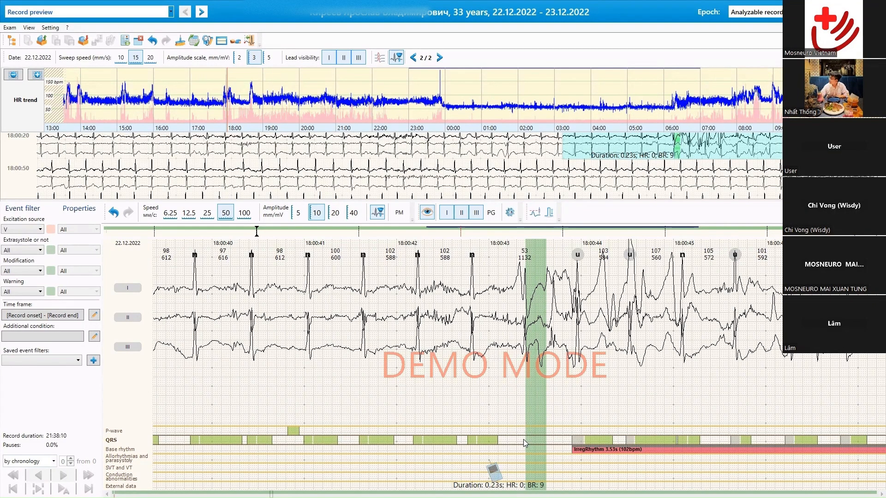
{"action": "left_click_drag", "start_coordinate": [522, 440], "coordinate": [547, 440]}
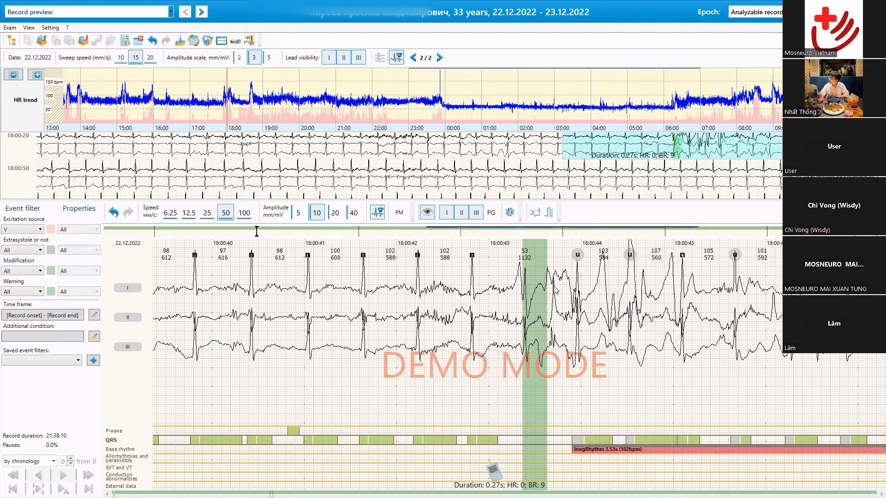
{"action": "right_click", "coordinate": [533, 440]}
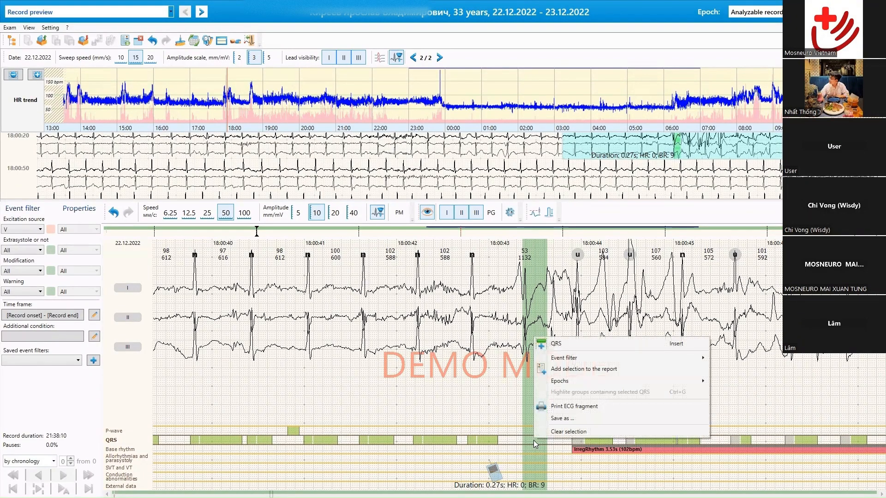
{"action": "left_click", "coordinate": [553, 344]}
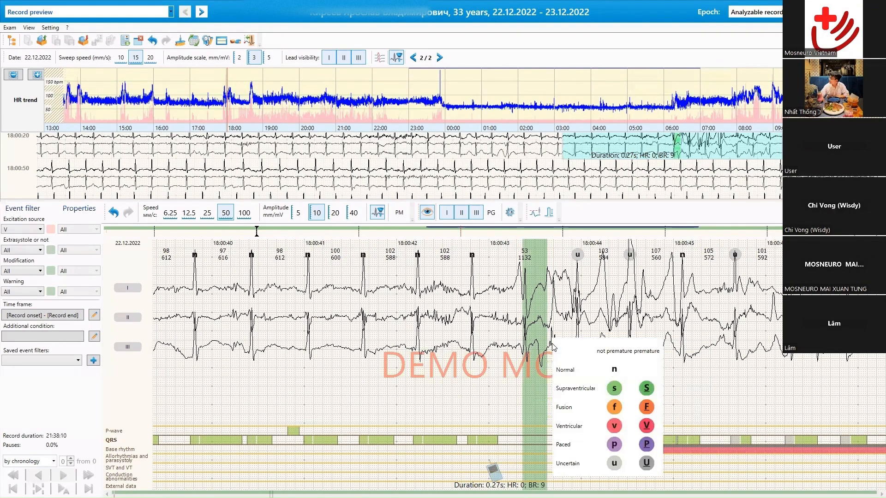
{"action": "left_click", "coordinate": [617, 465]}
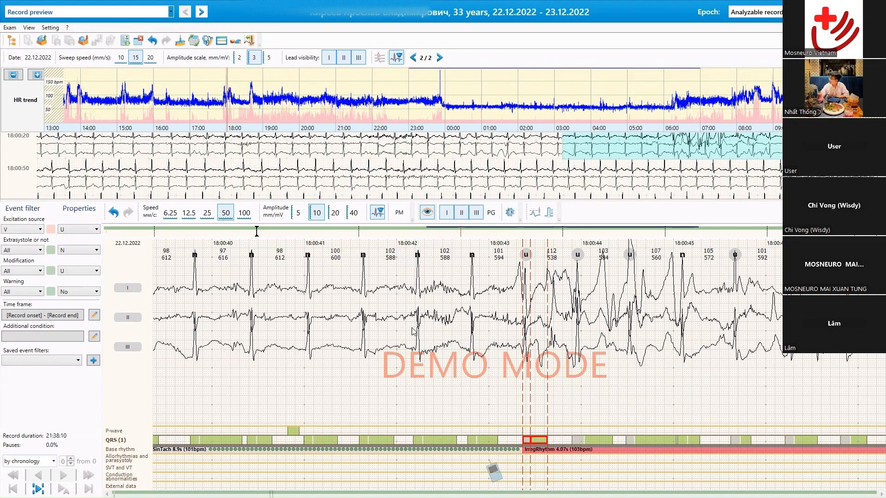
Enlarge the overview ECG and examine the record along the HR trend up to the heart-rate peak at about 18:40:50.
{"action": "left_click_drag", "start_coordinate": [592, 200], "coordinate": [597, 299]}
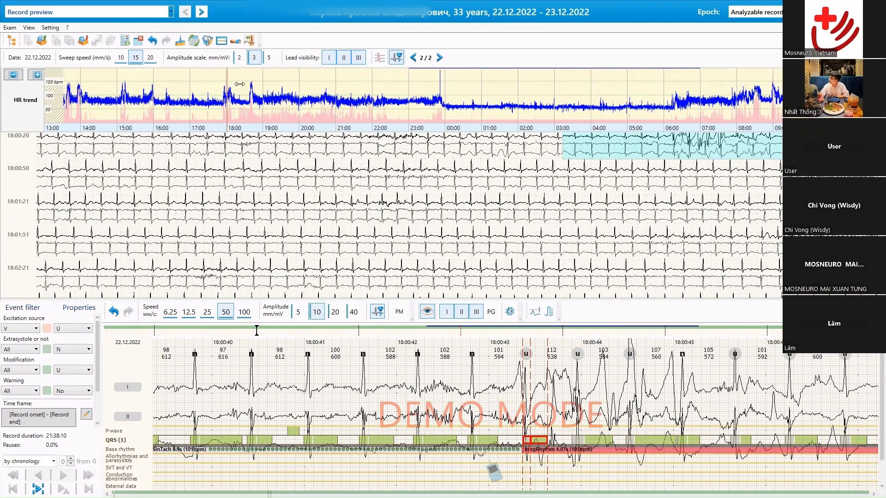
{"action": "left_click", "coordinate": [79, 88]}
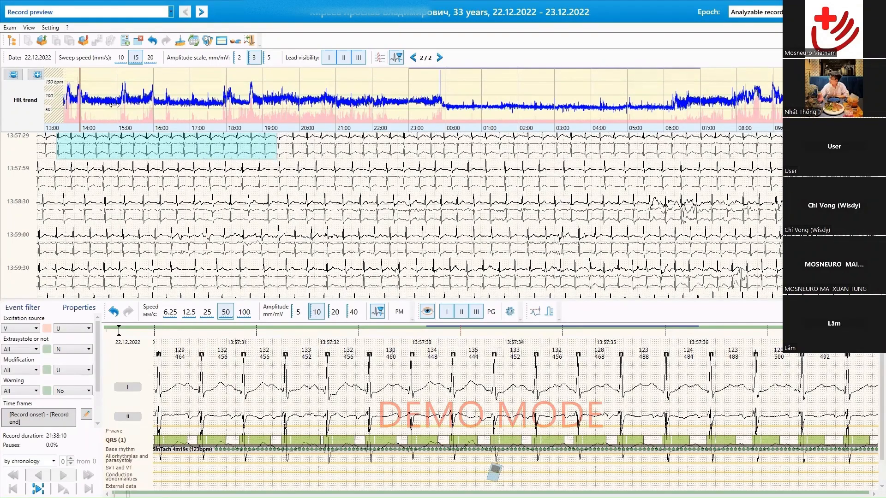
{"action": "left_click_drag", "start_coordinate": [114, 105], "coordinate": [96, 100]}
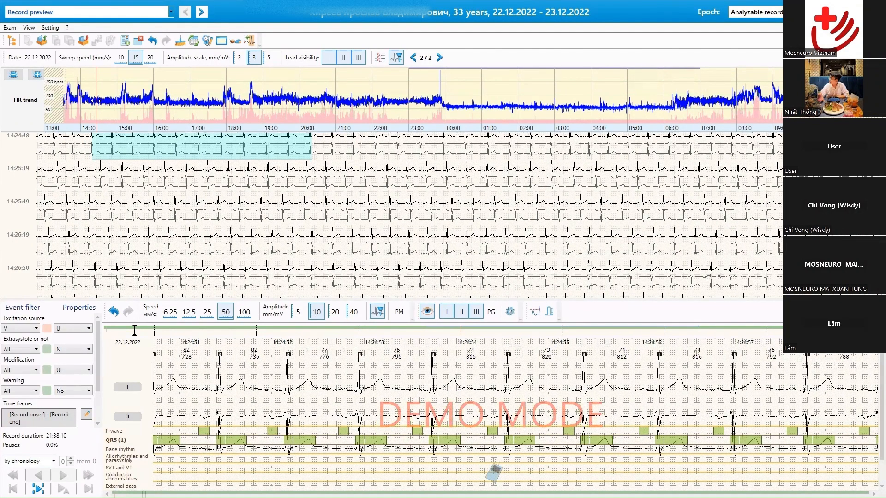
{"action": "left_click", "coordinate": [137, 99]}
{"action": "left_click_drag", "start_coordinate": [153, 97], "coordinate": [239, 101]}
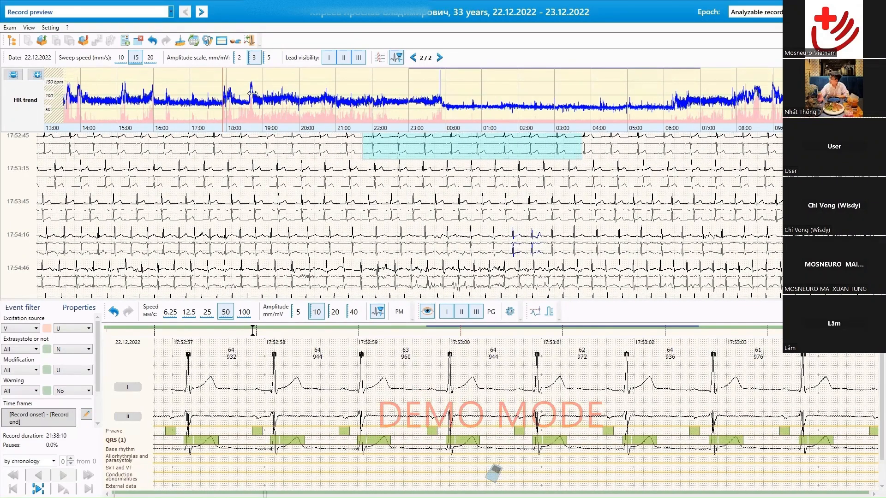
{"action": "left_click", "coordinate": [252, 92]}
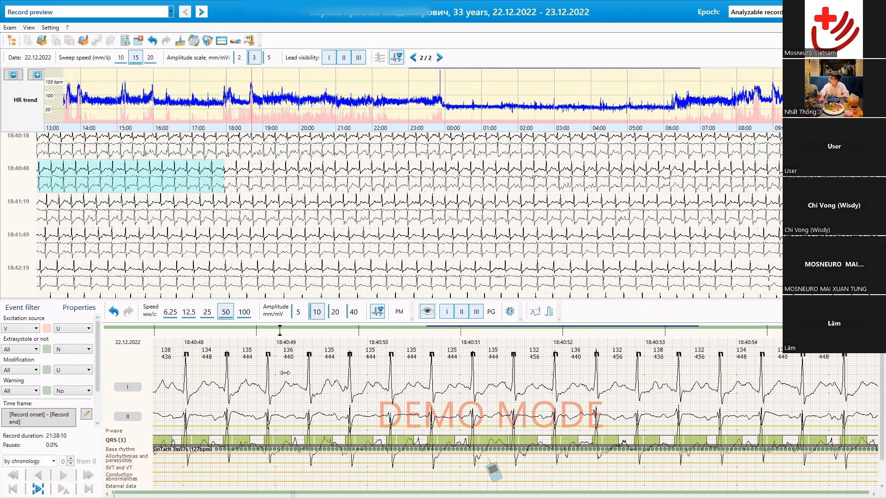
Add the fragment starting at 18:40:49 to the report with the comment "ST depression ischemic type, 0.2 mV" and extend it to about 3.39 s.
{"action": "left_click_drag", "start_coordinate": [285, 372], "coordinate": [546, 367]}
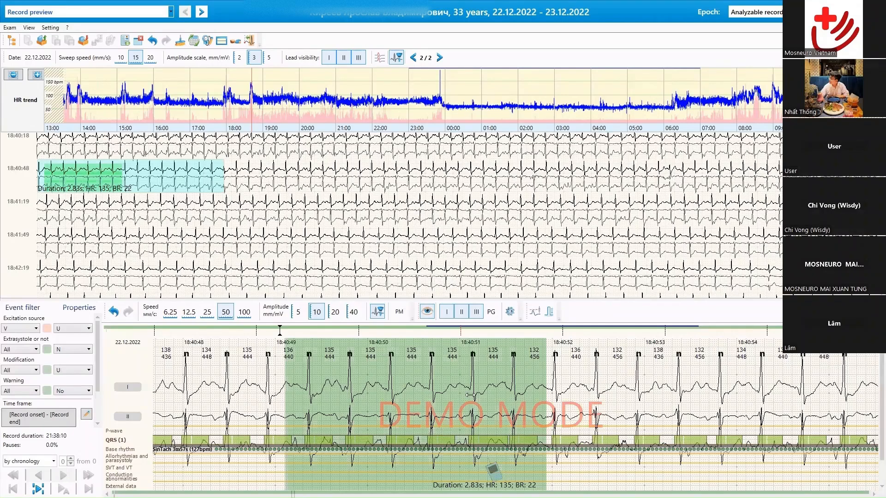
{"action": "right_click", "coordinate": [409, 373]}
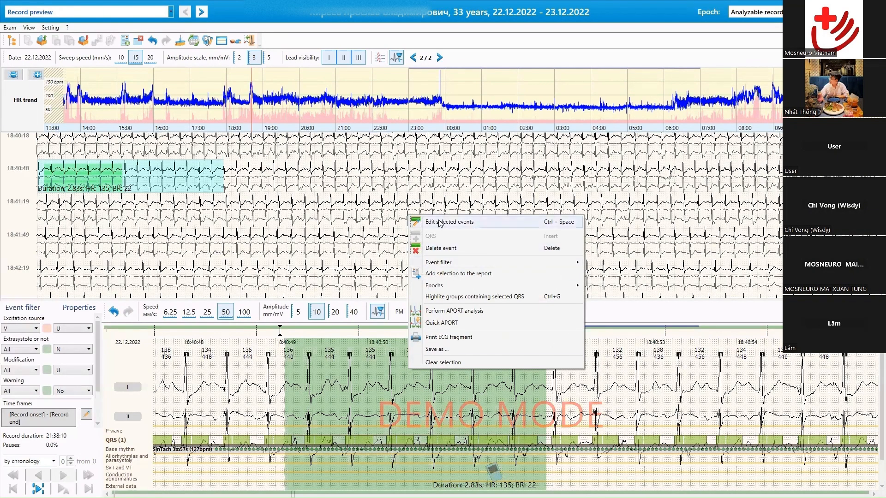
{"action": "left_click", "coordinate": [445, 275]}
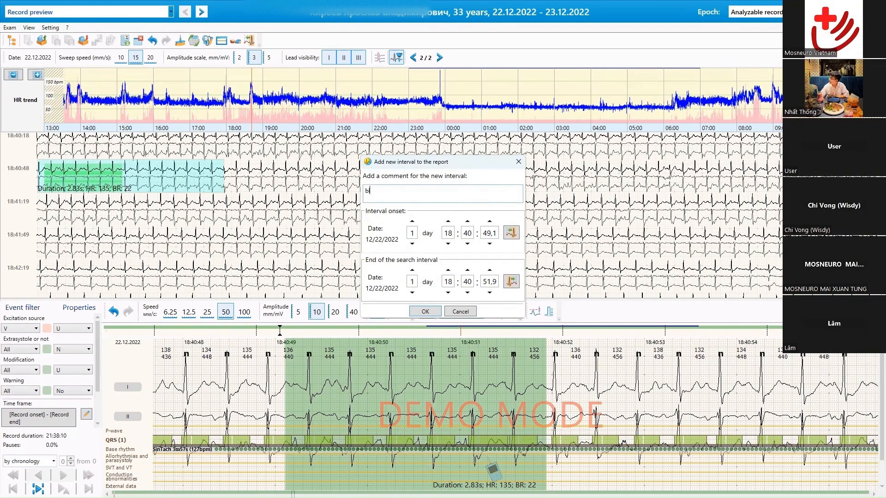
{"action": "key", "text": "BackSpace"}
{"action": "key", "text": "BackSpace"}
{"action": "key", "text": "BackSpace"}
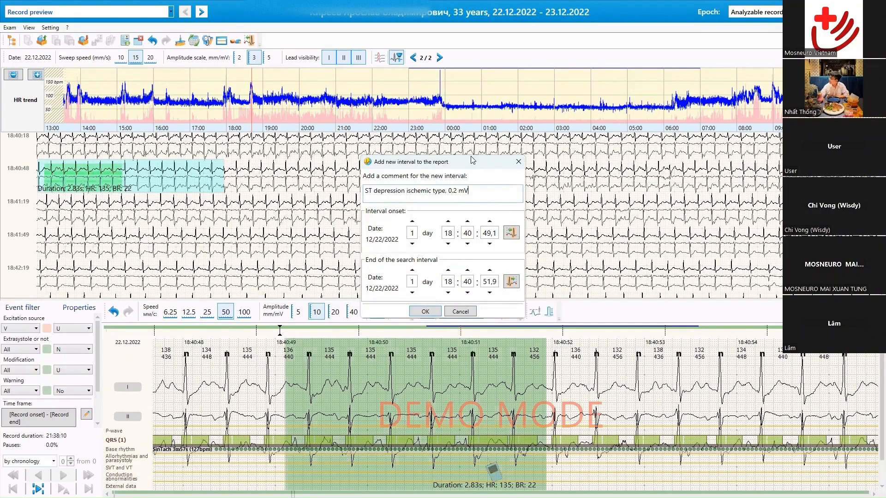
{"action": "left_click", "coordinate": [431, 315]}
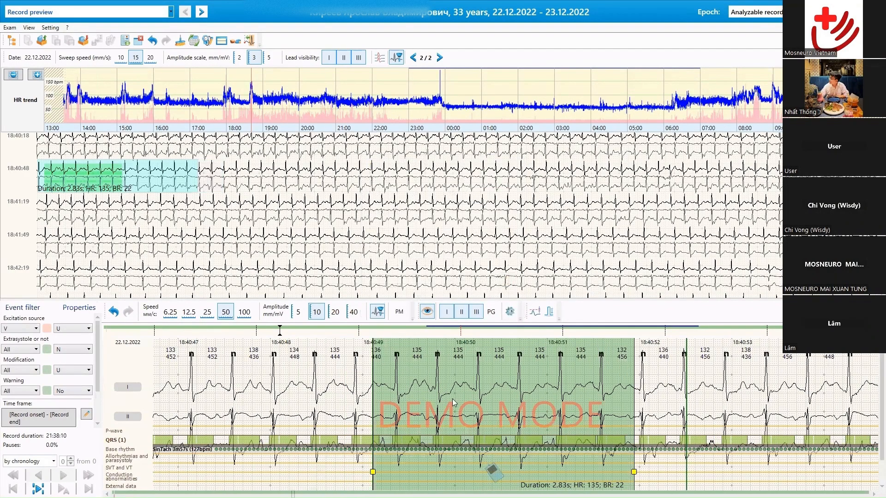
{"action": "left_click_drag", "start_coordinate": [634, 471], "coordinate": [686, 462]}
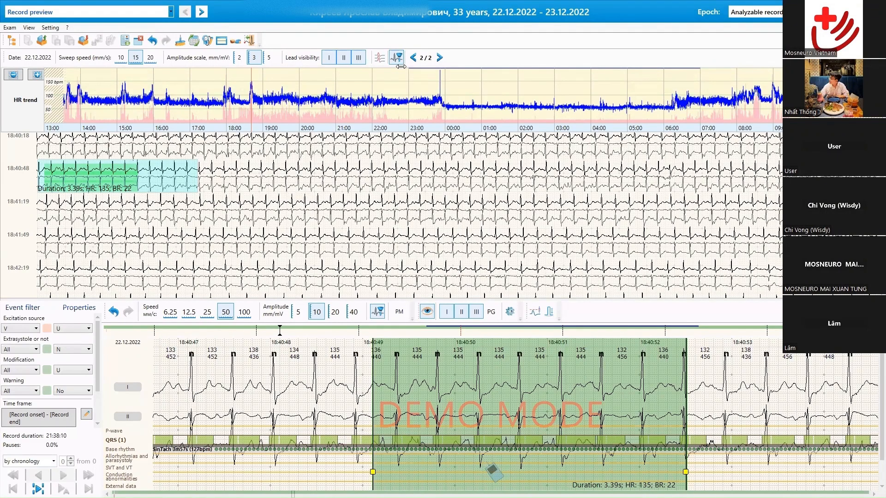
Set the HR trend fragments from about 22:50 to 23:55 and about 06:05 to 07:00 as wakefulness.
{"action": "left_click_drag", "start_coordinate": [405, 69], "coordinate": [444, 69]}
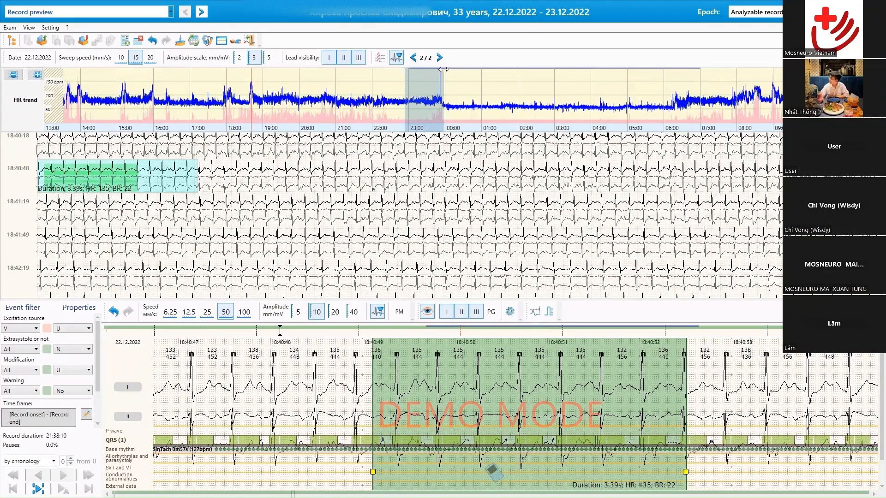
{"action": "right_click", "coordinate": [443, 69]}
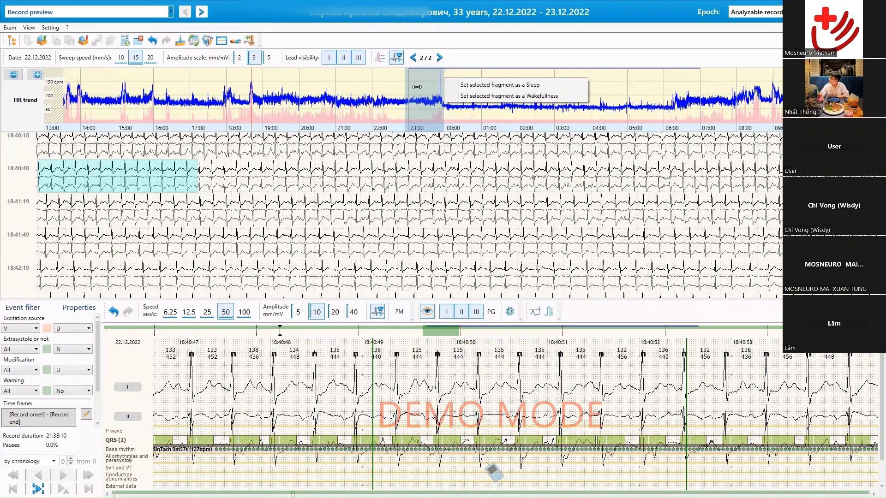
{"action": "left_click", "coordinate": [495, 96]}
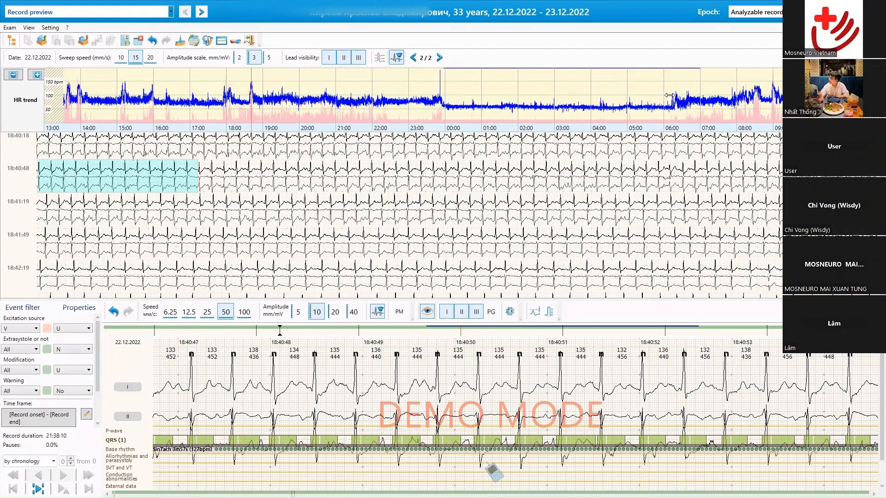
{"action": "left_click_drag", "start_coordinate": [670, 96], "coordinate": [687, 95]}
{"action": "left_click_drag", "start_coordinate": [701, 96], "coordinate": [703, 96]}
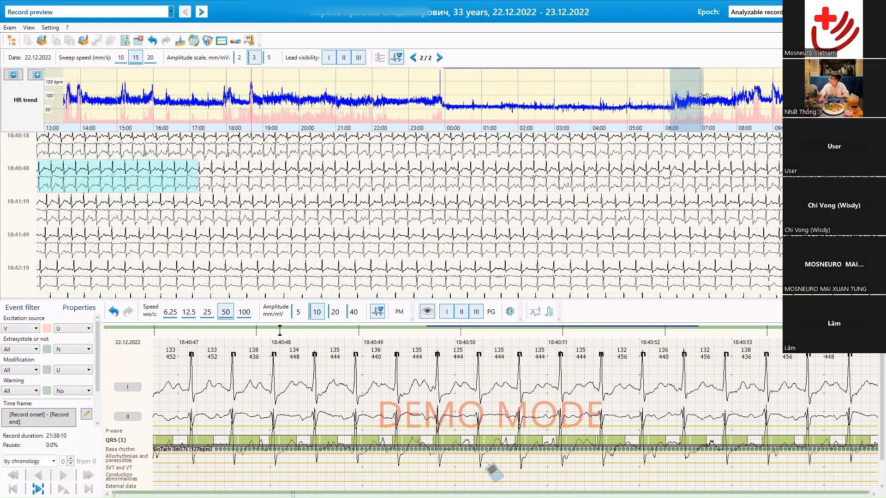
{"action": "left_click", "coordinate": [732, 123]}
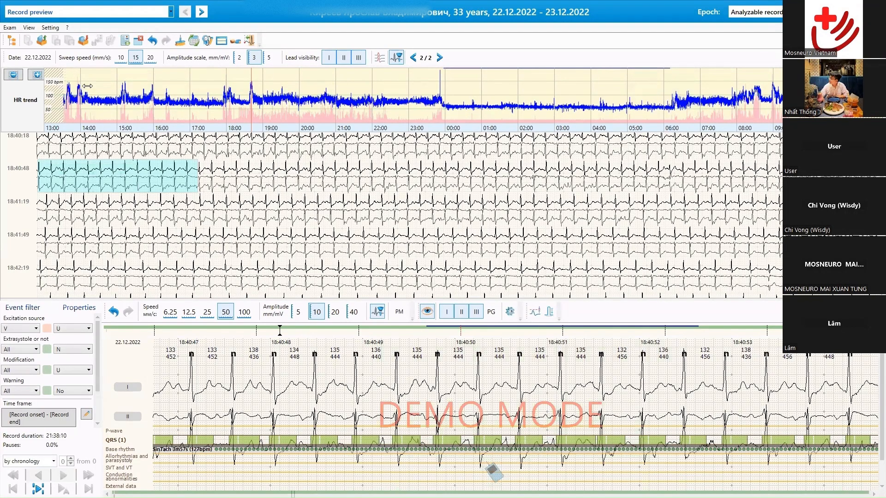
Select the HR trend fragment from about 14:00 to 14:45 and review its sleep and wakefulness options.
{"action": "left_click_drag", "start_coordinate": [88, 86], "coordinate": [117, 84]}
{"action": "right_click", "coordinate": [117, 84]}
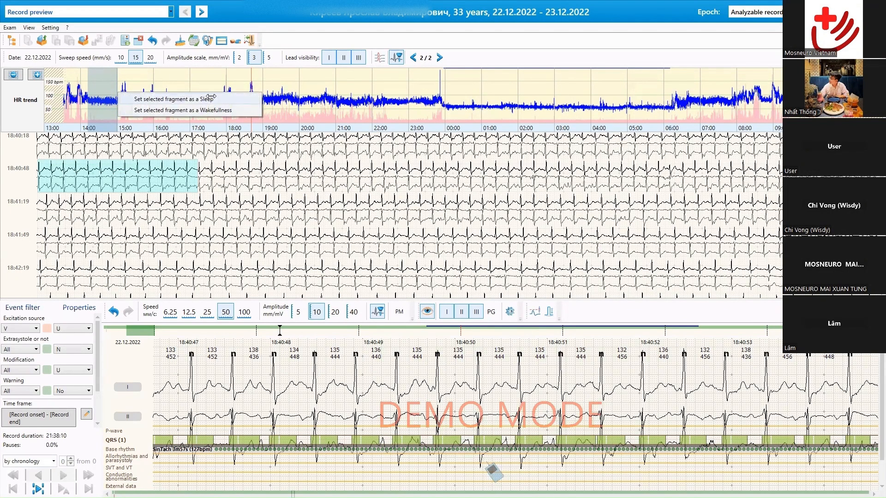
{"action": "left_click", "coordinate": [300, 89]}
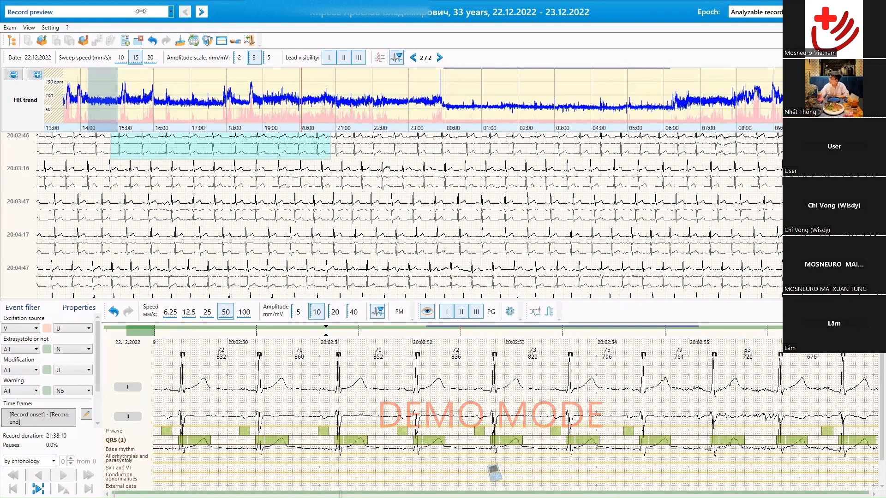
Switch from the record preview to the QRS groups and sort the groups by volume.
{"action": "left_click", "coordinate": [169, 9]}
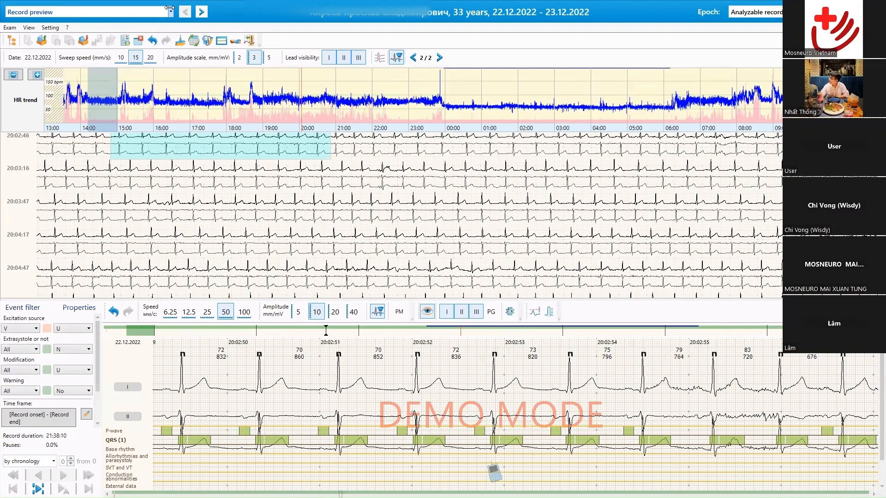
{"action": "left_click", "coordinate": [37, 37]}
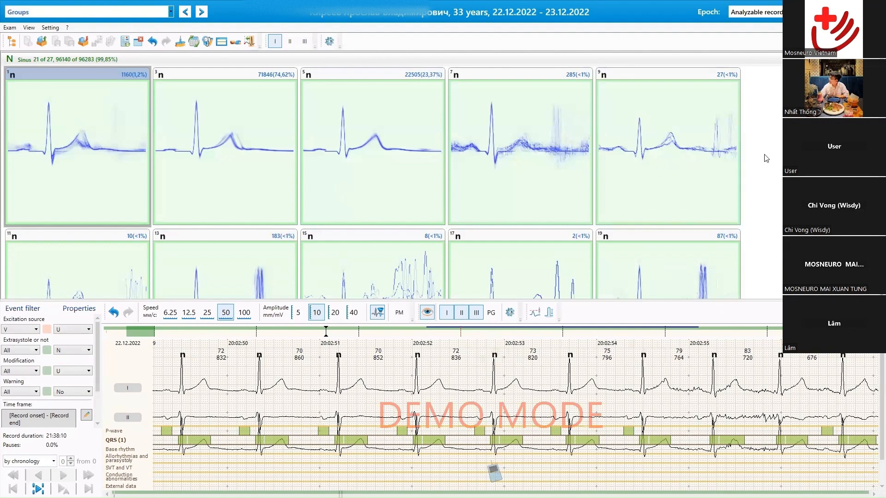
{"action": "scroll", "coordinate": [778, 127], "scroll_direction": "down", "scroll_amount": 3}
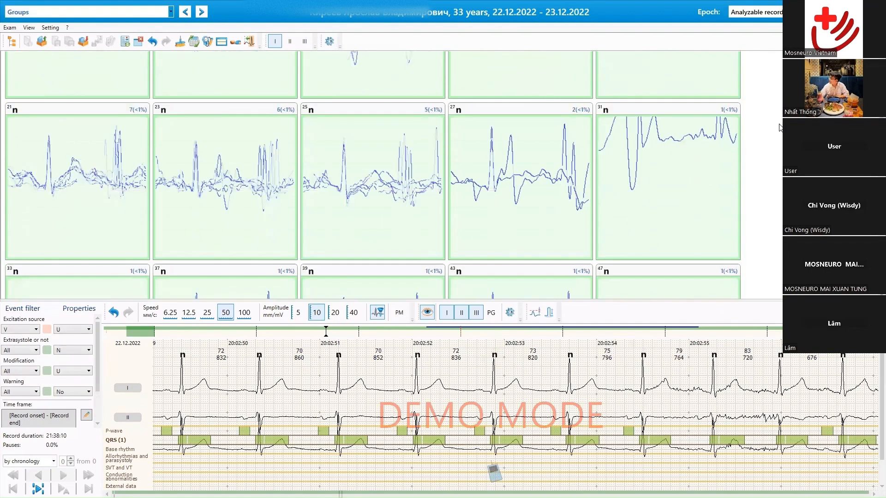
{"action": "scroll", "coordinate": [778, 126], "scroll_direction": "up", "scroll_amount": 3}
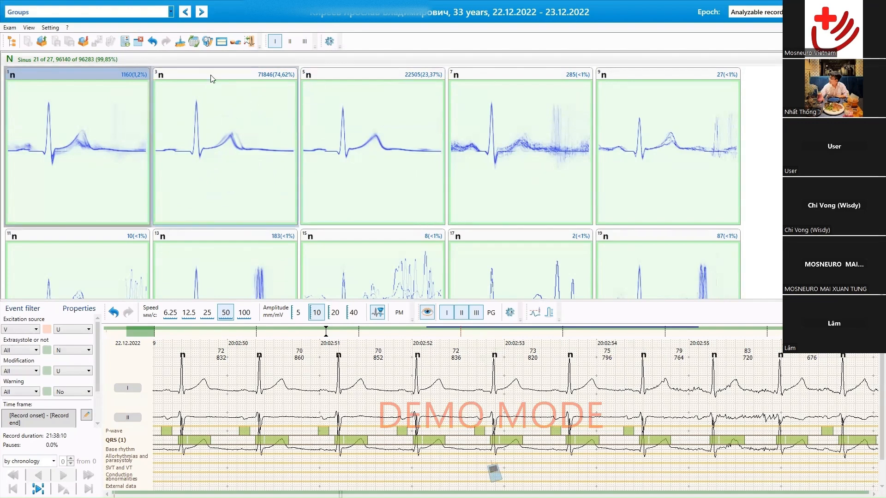
{"action": "left_click", "coordinate": [330, 41]}
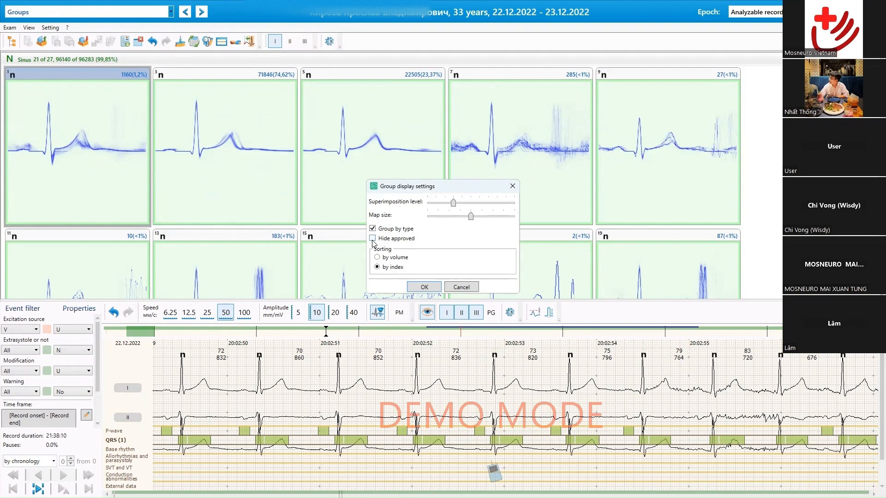
{"action": "left_click", "coordinate": [376, 257]}
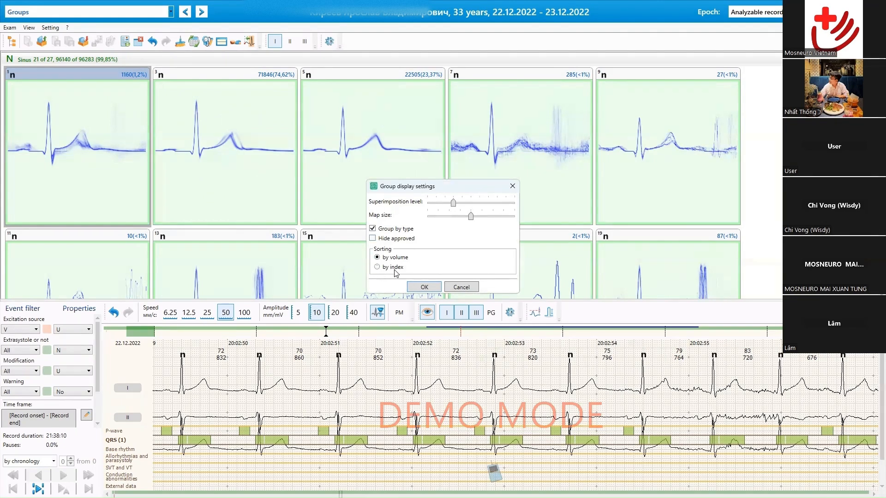
{"action": "left_click", "coordinate": [425, 287]}
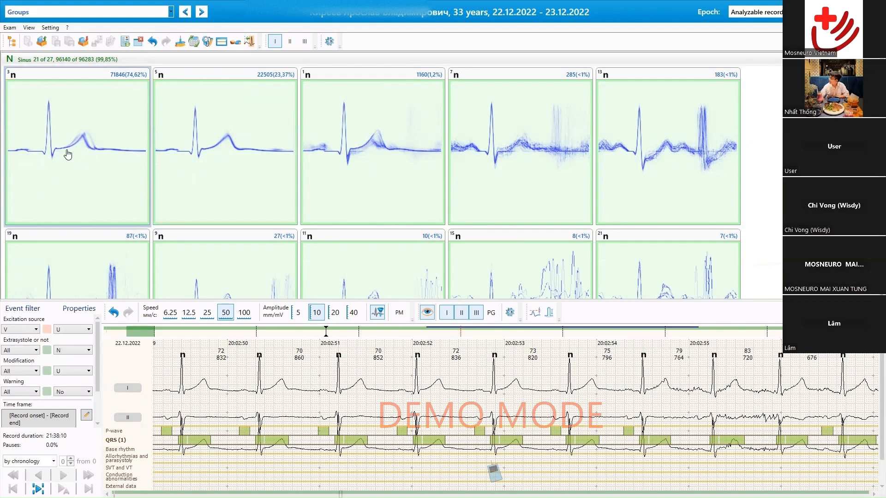
Raise the superimposition level of the group display to the middle of its range.
{"action": "left_click", "coordinate": [329, 41]}
{"action": "left_click", "coordinate": [457, 203]}
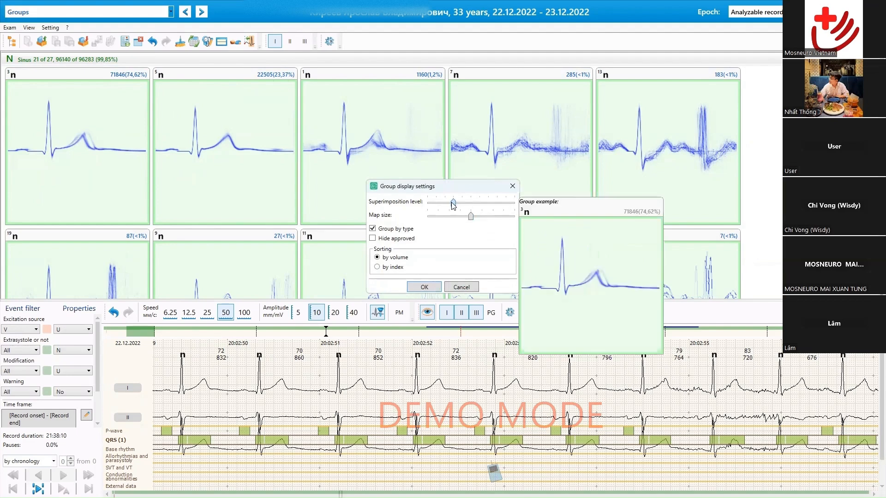
{"action": "left_click_drag", "start_coordinate": [452, 205], "coordinate": [471, 204]}
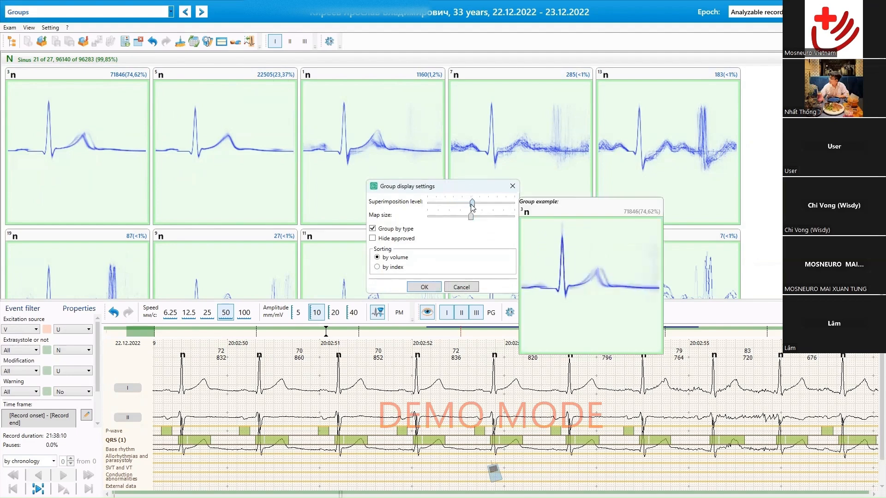
{"action": "left_click", "coordinate": [423, 287]}
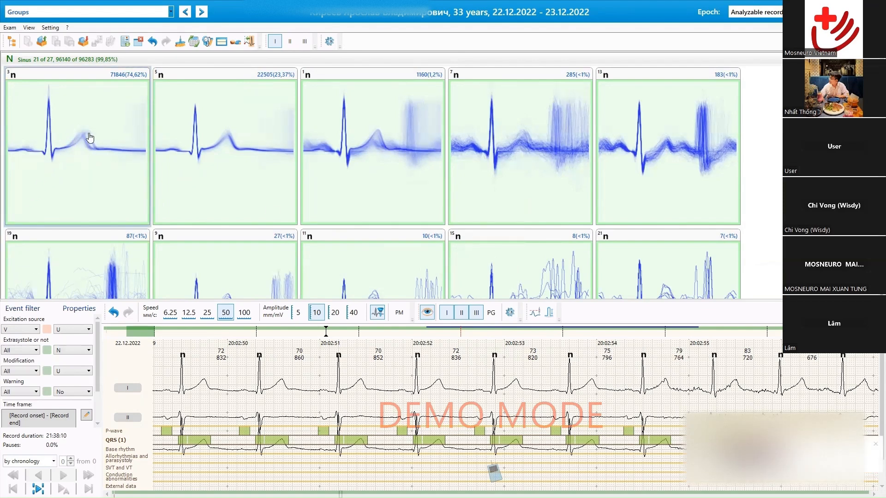
{"action": "left_click", "coordinate": [875, 444]}
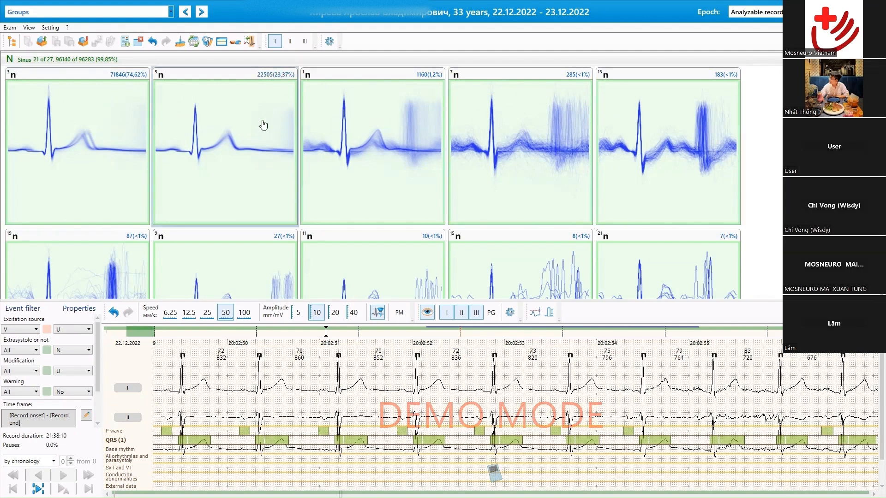
Examine the superimposed waveforms of all sinus groups, from the largest to the single-complex ones.
{"action": "scroll", "coordinate": [327, 123], "scroll_direction": "down", "scroll_amount": 3}
{"action": "scroll", "coordinate": [263, 199], "scroll_direction": "down", "scroll_amount": 10}
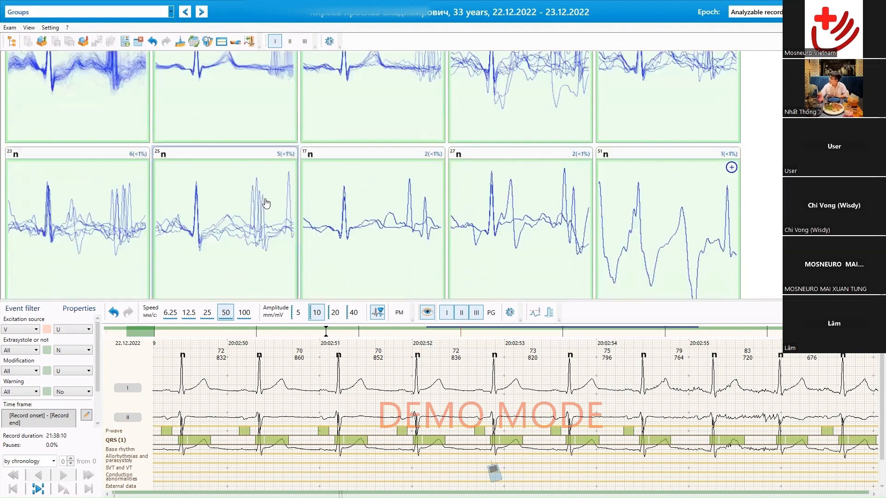
{"action": "scroll", "coordinate": [266, 203], "scroll_direction": "down", "scroll_amount": 4}
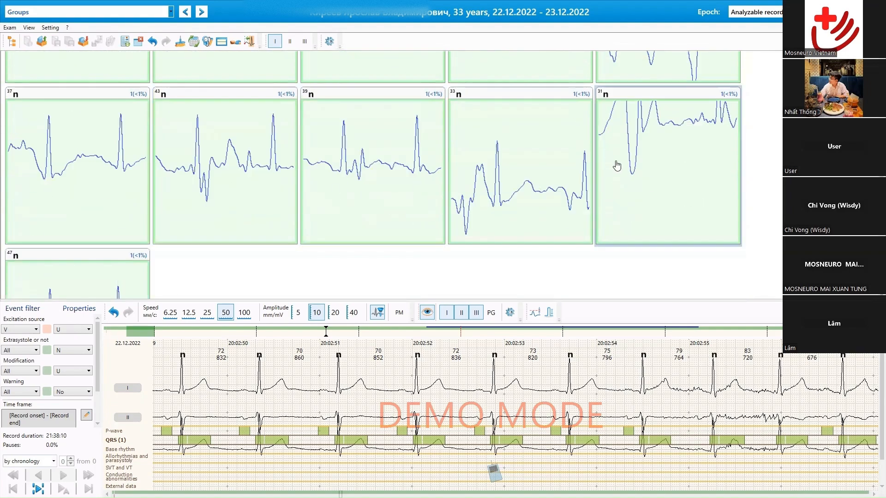
{"action": "left_click", "coordinate": [490, 115]}
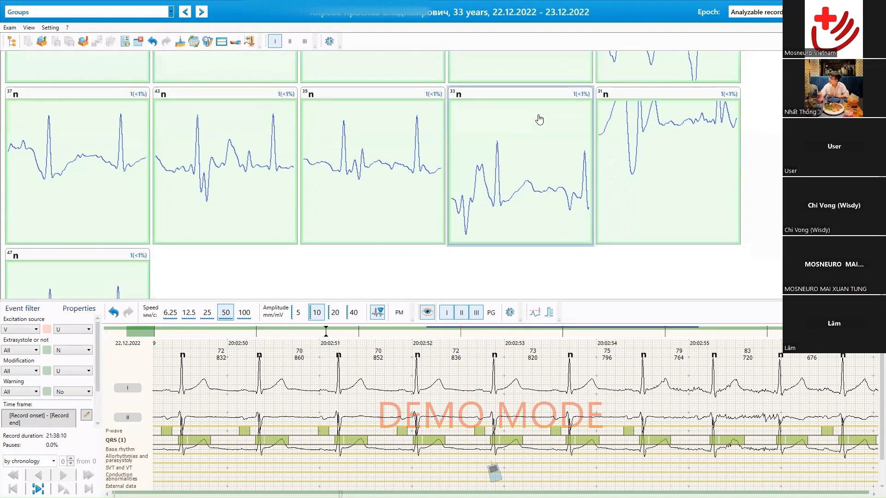
{"action": "scroll", "coordinate": [539, 119], "scroll_direction": "down", "scroll_amount": 6}
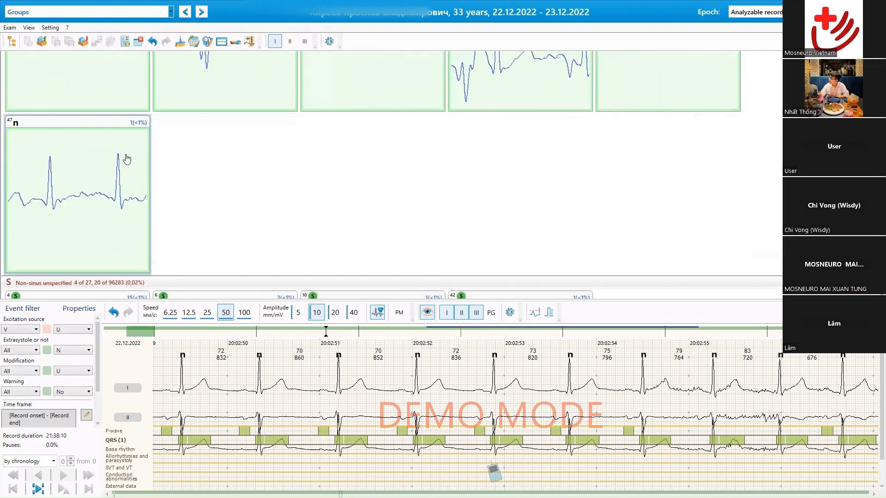
{"action": "scroll", "coordinate": [223, 134], "scroll_direction": "up", "scroll_amount": 10}
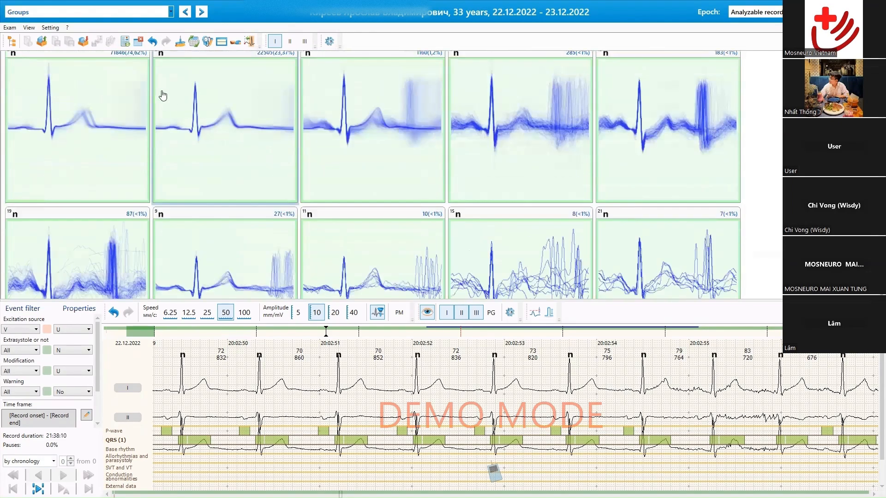
{"action": "scroll", "coordinate": [161, 94], "scroll_direction": "up", "scroll_amount": 1}
{"action": "left_click", "coordinate": [124, 84]}
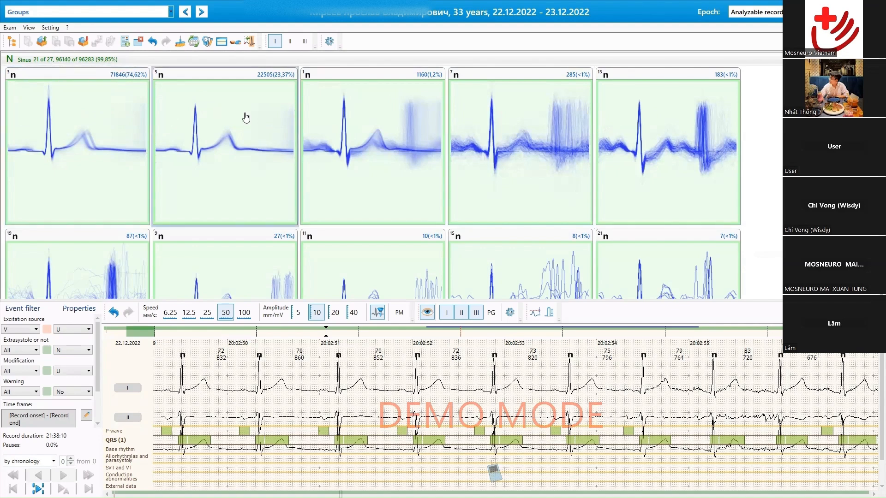
{"action": "scroll", "coordinate": [352, 135], "scroll_direction": "down", "scroll_amount": 1}
{"action": "scroll", "coordinate": [65, 142], "scroll_direction": "up", "scroll_amount": 1}
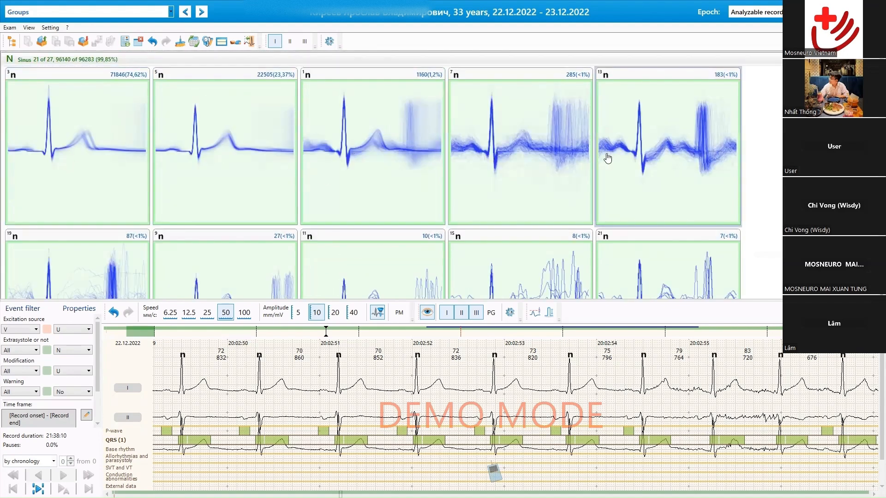
Select sinus group 5 and step forward through its complexes in the ECG to the one near 18:05:36.
{"action": "left_click", "coordinate": [246, 113]}
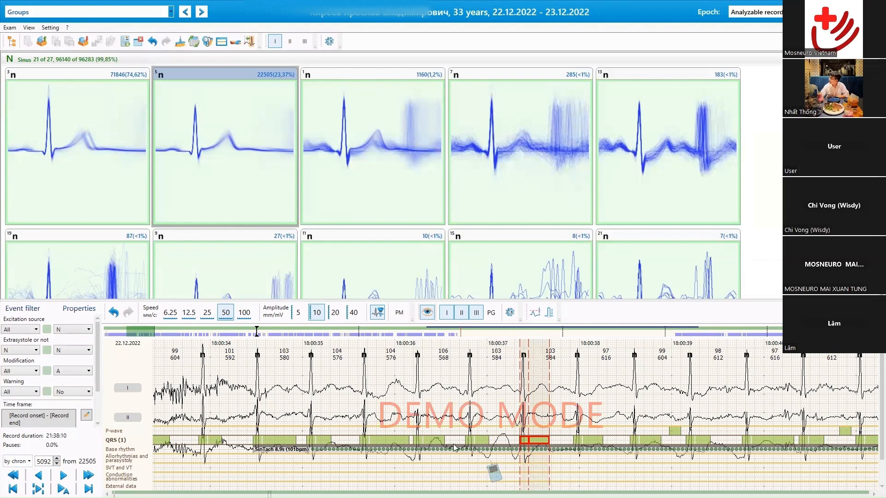
{"action": "left_click", "coordinate": [63, 475]}
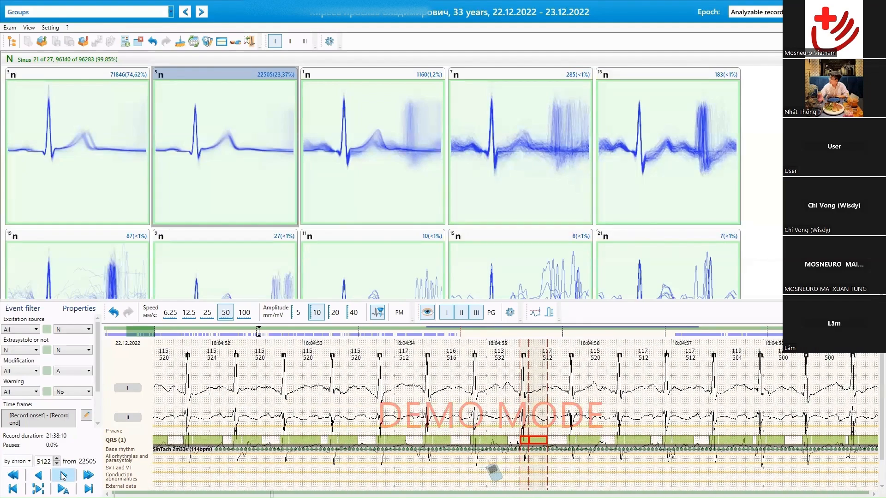
{"action": "left_click", "coordinate": [63, 476]}
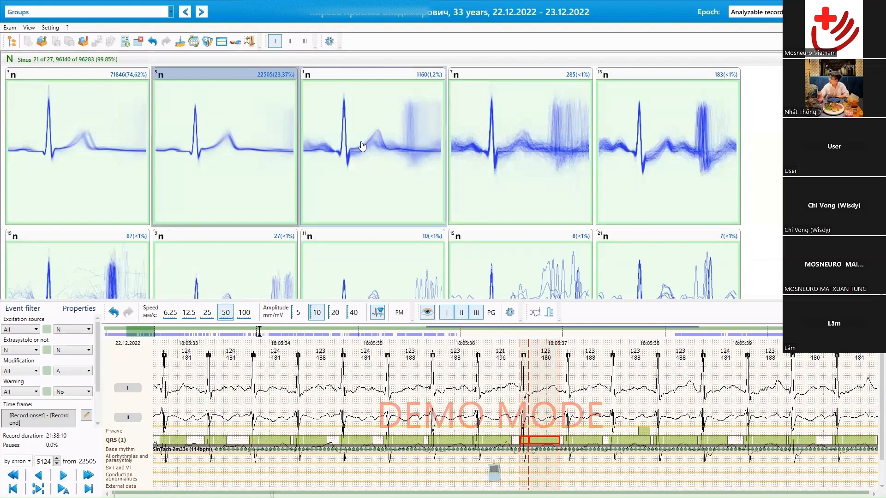
View the individual QRST complexes of group 5 from page 103 to page 107 and return to the groups.
{"action": "double_click", "coordinate": [226, 112]}
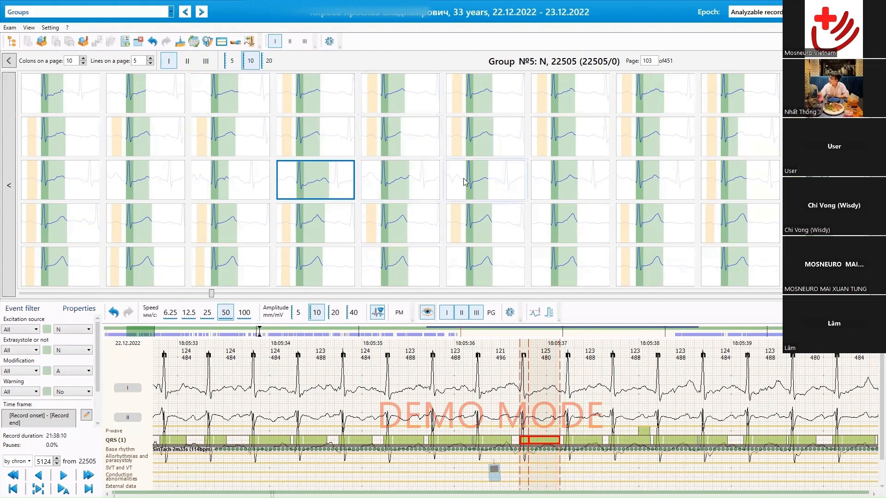
{"action": "left_click", "coordinate": [876, 185]}
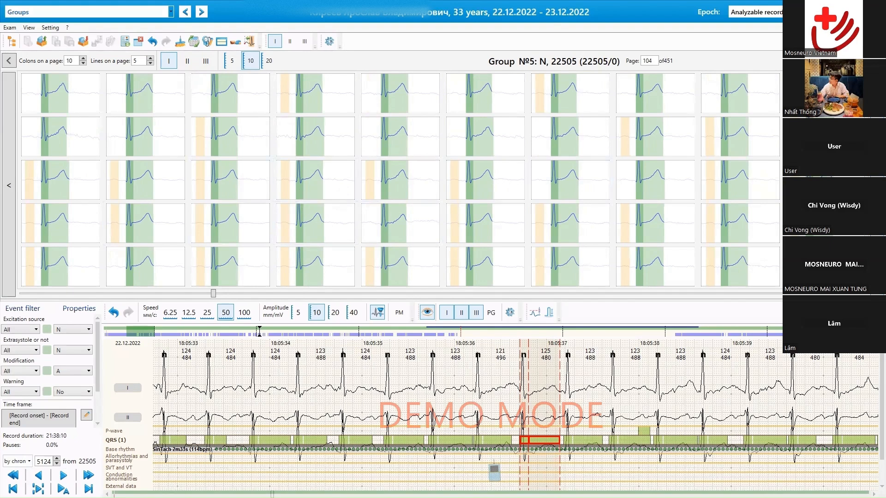
{"action": "left_click", "coordinate": [876, 185]}
{"action": "left_click", "coordinate": [876, 185]}
{"action": "left_click", "coordinate": [877, 185]}
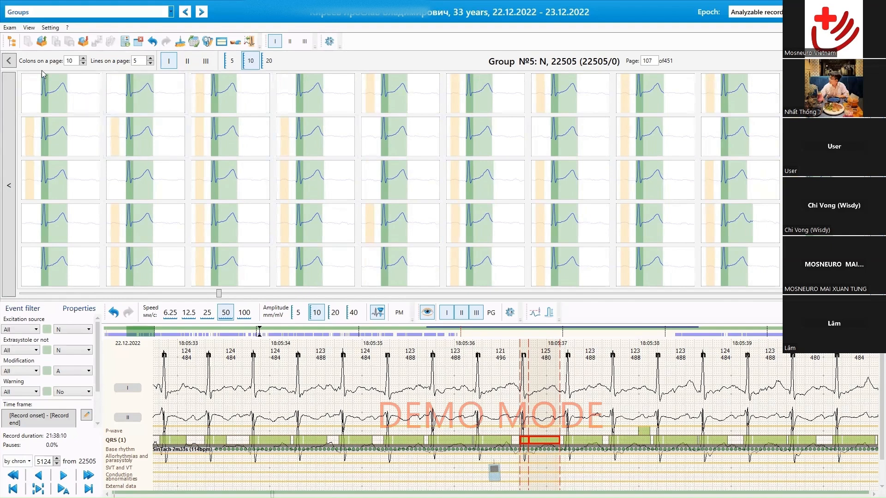
{"action": "left_click", "coordinate": [8, 61]}
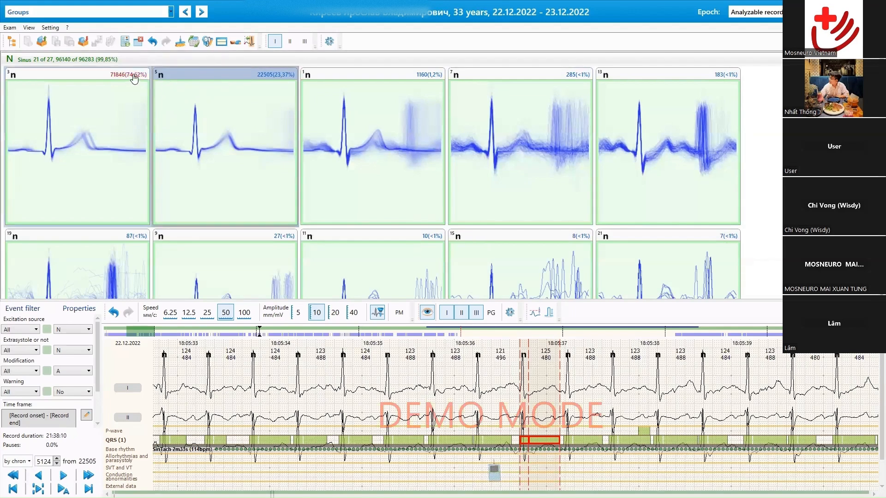
Change the type of sinus group 1 to premature ventricular.
{"action": "left_click", "coordinate": [316, 82]}
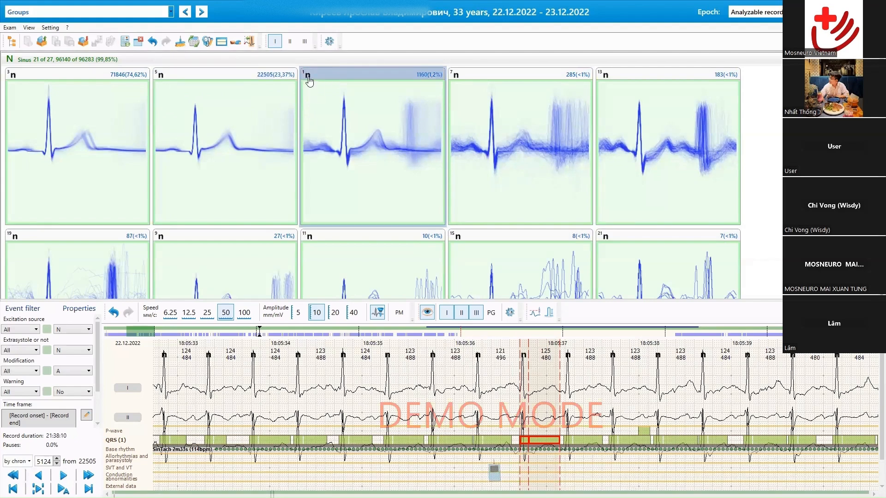
{"action": "left_click", "coordinate": [308, 76]}
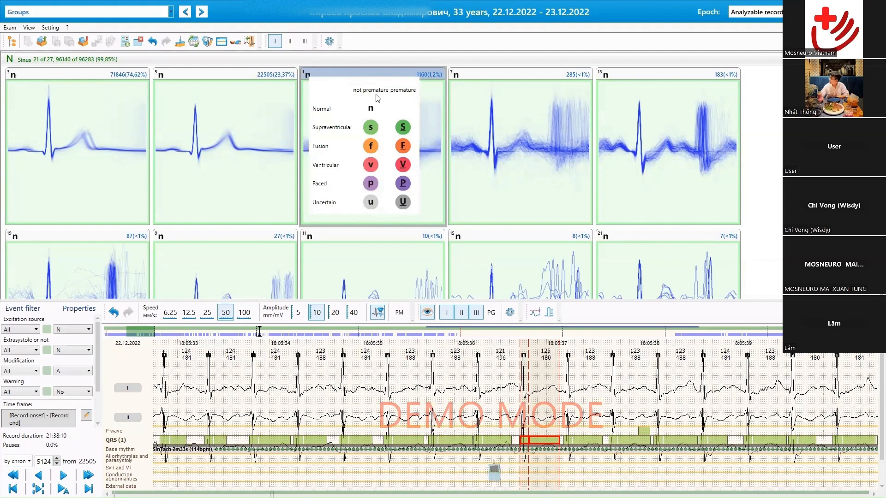
{"action": "left_click", "coordinate": [403, 165]}
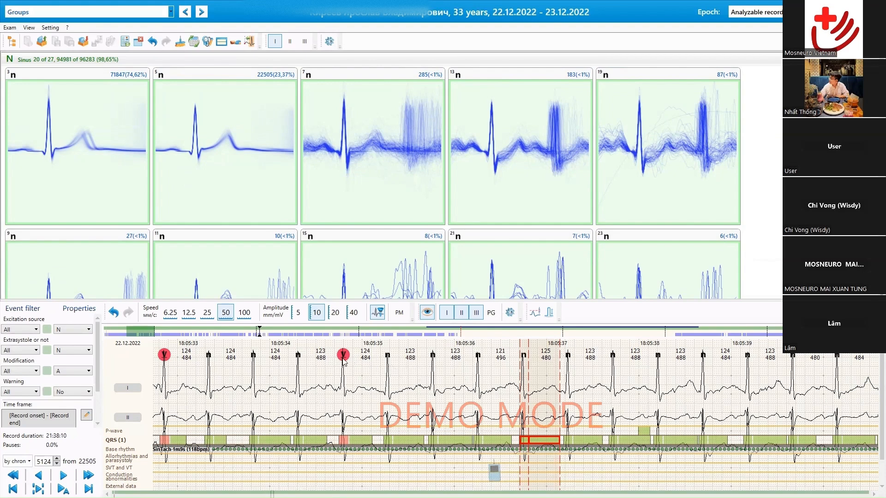
Undo the reclassification of group 1 as premature ventricular.
{"action": "scroll", "coordinate": [485, 218], "scroll_direction": "down", "scroll_amount": 3}
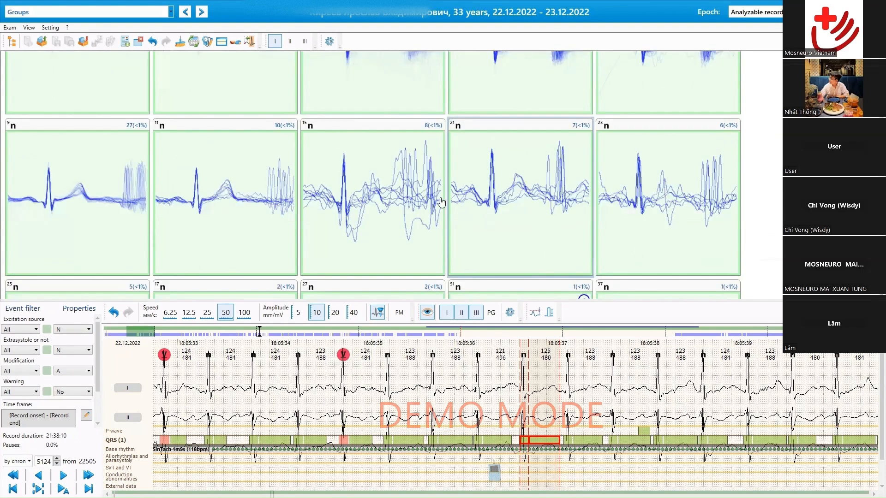
{"action": "scroll", "coordinate": [335, 188], "scroll_direction": "up", "scroll_amount": 3}
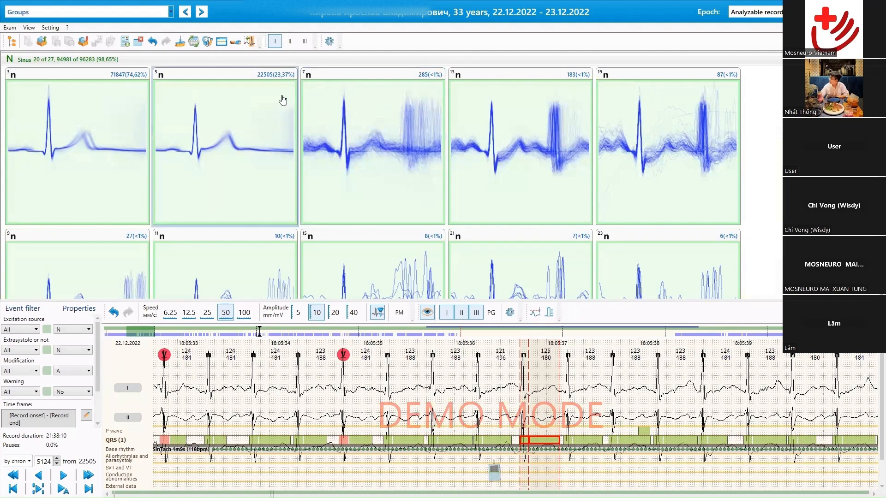
{"action": "left_click", "coordinate": [152, 43]}
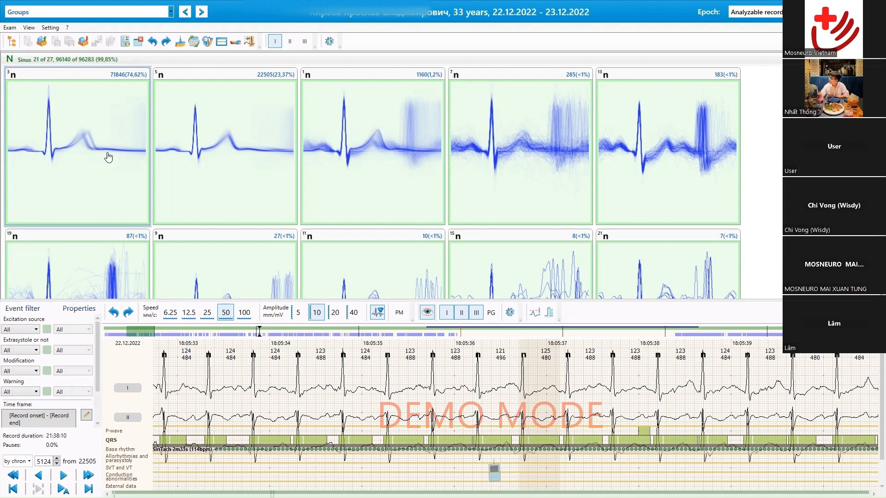
Start splitting group 3 into subgroups, place the cross-section on the T wave, and raise the superimposition level.
{"action": "right_click", "coordinate": [72, 151]}
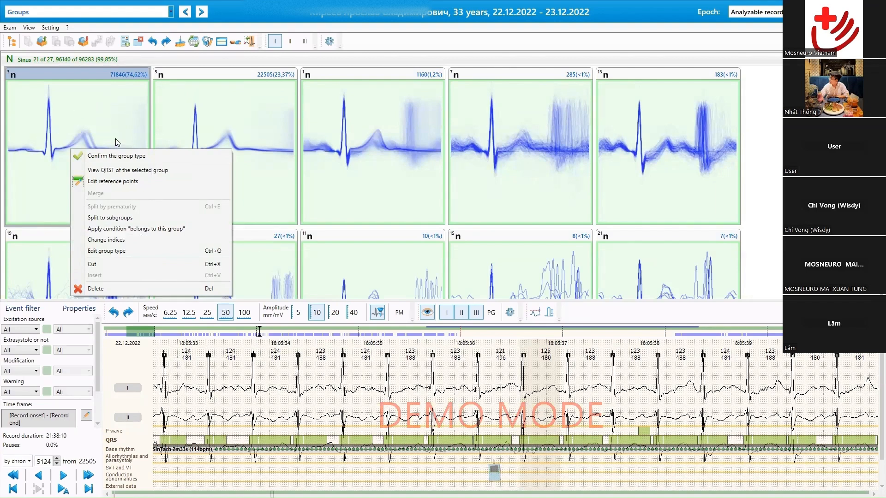
{"action": "left_click", "coordinate": [96, 218]}
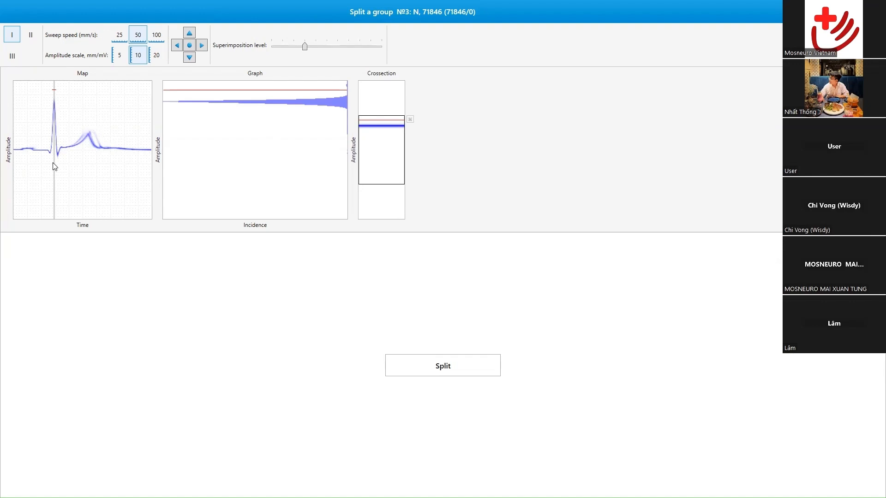
{"action": "left_click_drag", "start_coordinate": [54, 162], "coordinate": [94, 163]}
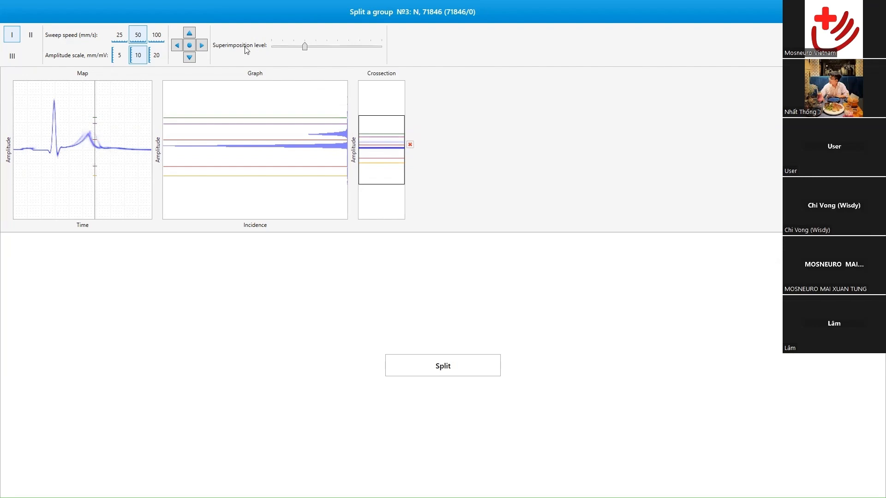
{"action": "left_click_drag", "start_coordinate": [305, 45], "coordinate": [349, 49]}
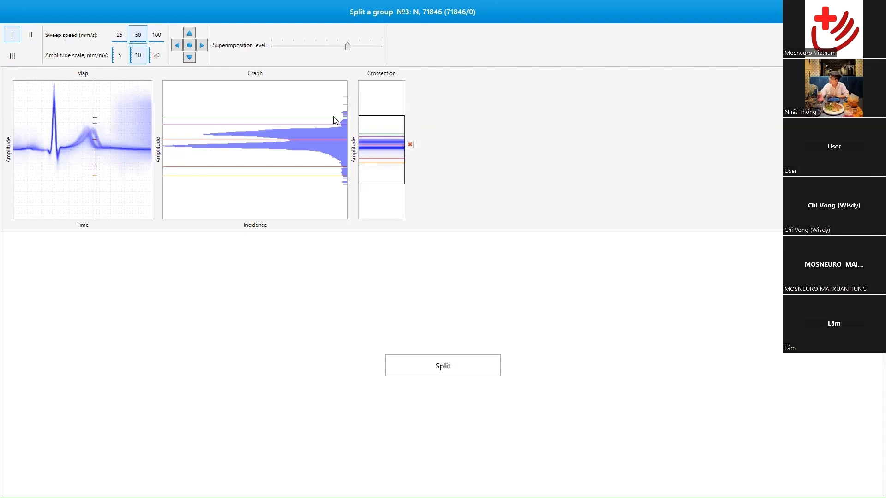
Remove the surplus dividing levels, keep the one between the two amplitude peaks, adjust it slightly, and split the group.
{"action": "left_click", "coordinate": [409, 134]}
{"action": "left_click", "coordinate": [409, 136]}
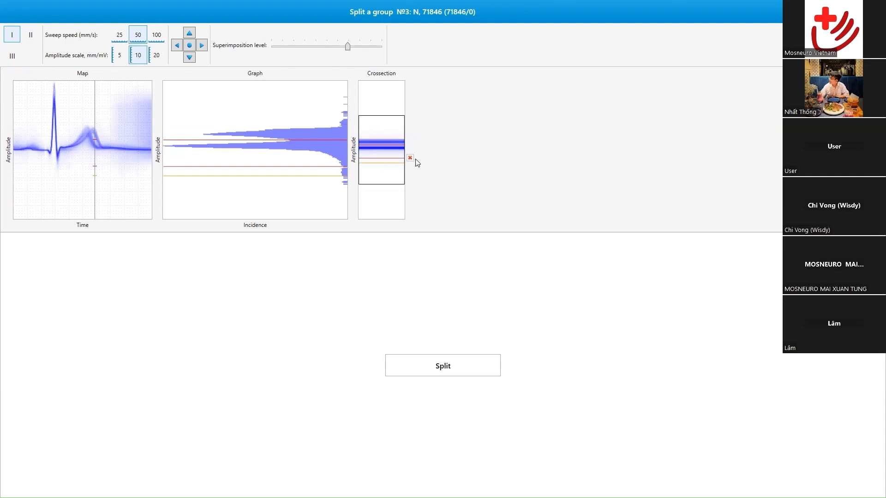
{"action": "left_click", "coordinate": [410, 157]}
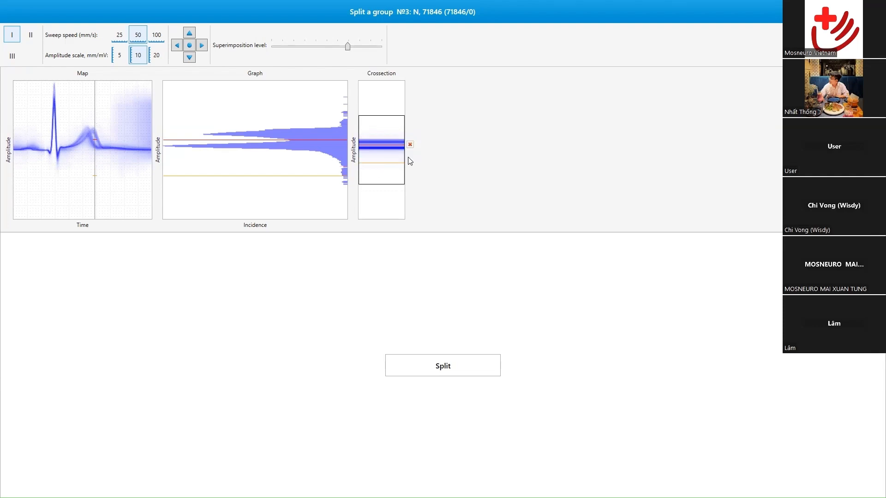
{"action": "left_click", "coordinate": [331, 176]}
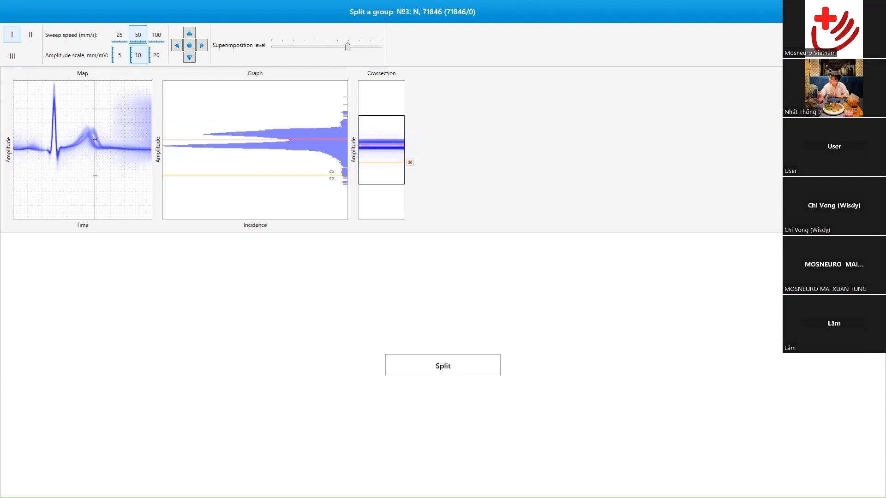
{"action": "left_click", "coordinate": [409, 164]}
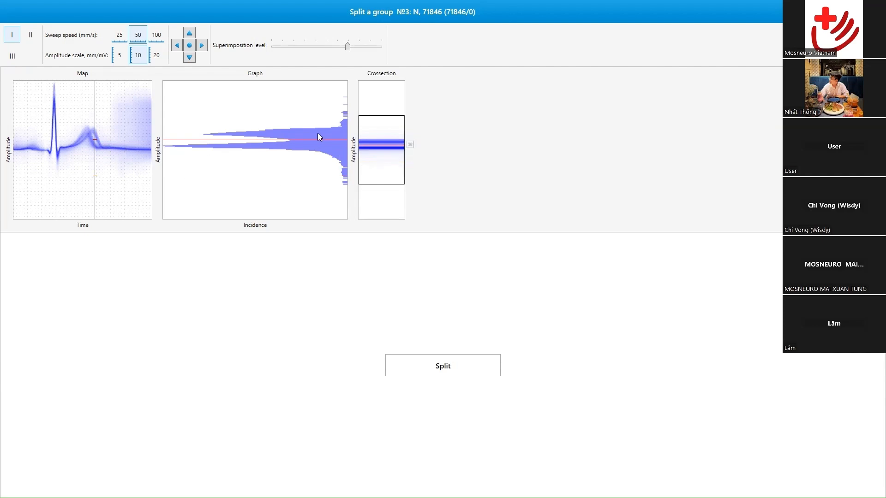
{"action": "left_click_drag", "start_coordinate": [318, 139], "coordinate": [317, 141]}
{"action": "left_click", "coordinate": [443, 366]}
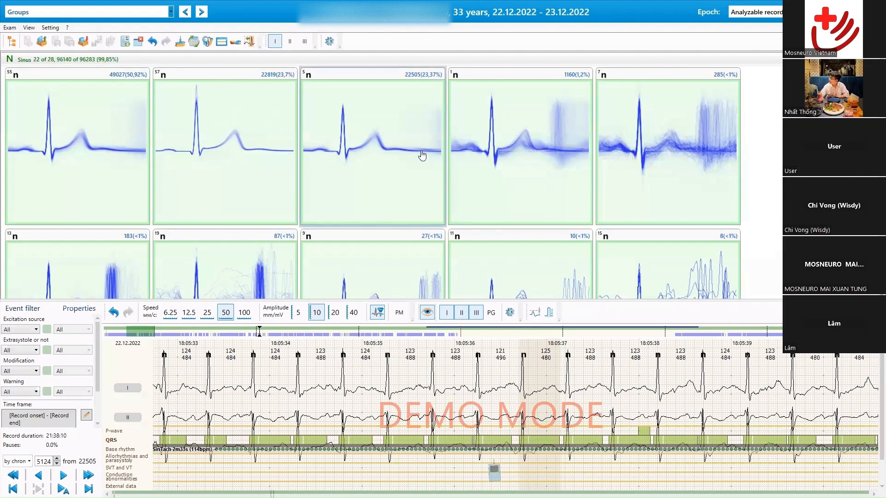
Dismiss the incoming call window and merge sinus groups 7 and 1 into one group.
{"action": "scroll", "coordinate": [417, 161], "scroll_direction": "down", "scroll_amount": 1}
{"action": "scroll", "coordinate": [550, 162], "scroll_direction": "down", "scroll_amount": 4}
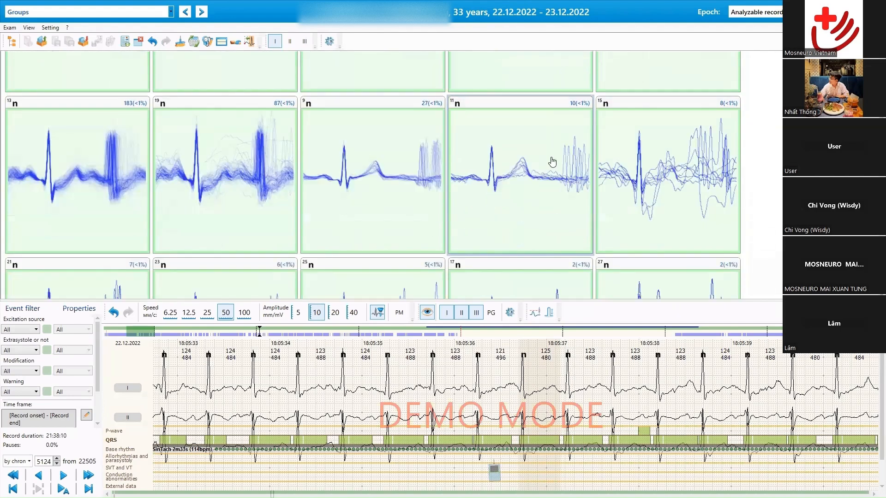
{"action": "scroll", "coordinate": [549, 162], "scroll_direction": "up", "scroll_amount": 6}
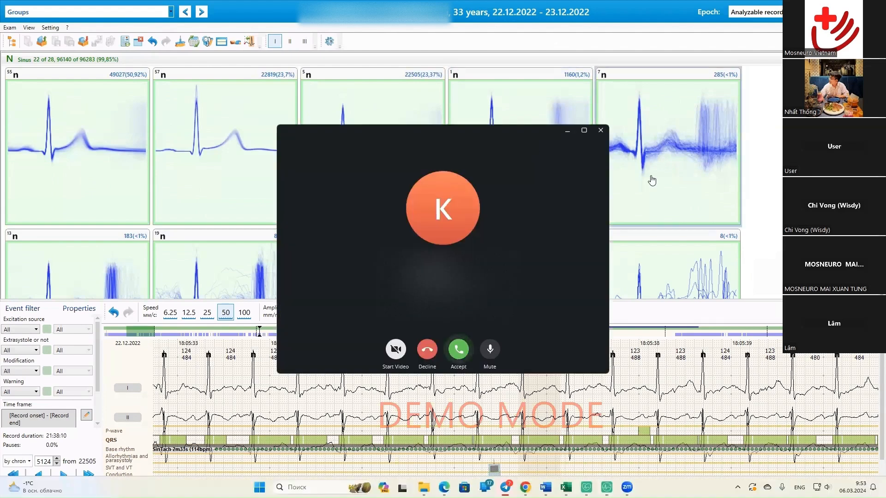
{"action": "left_click", "coordinate": [599, 131]}
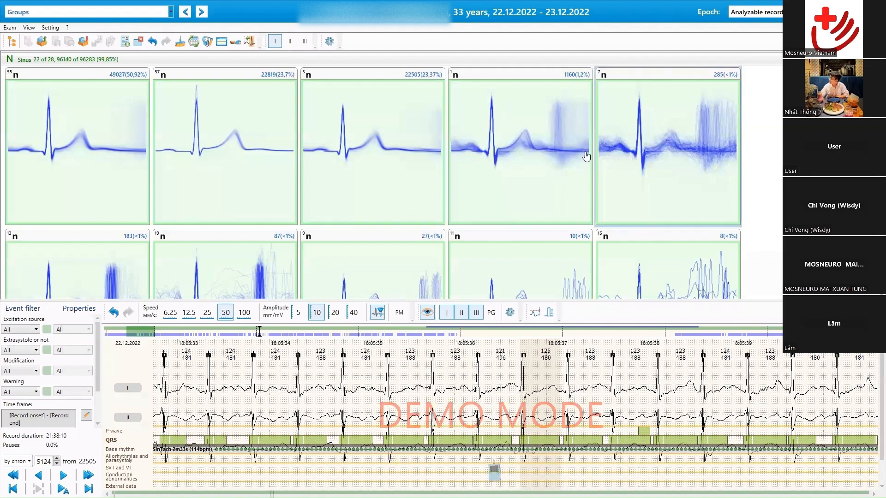
{"action": "left_click", "coordinate": [518, 162]}
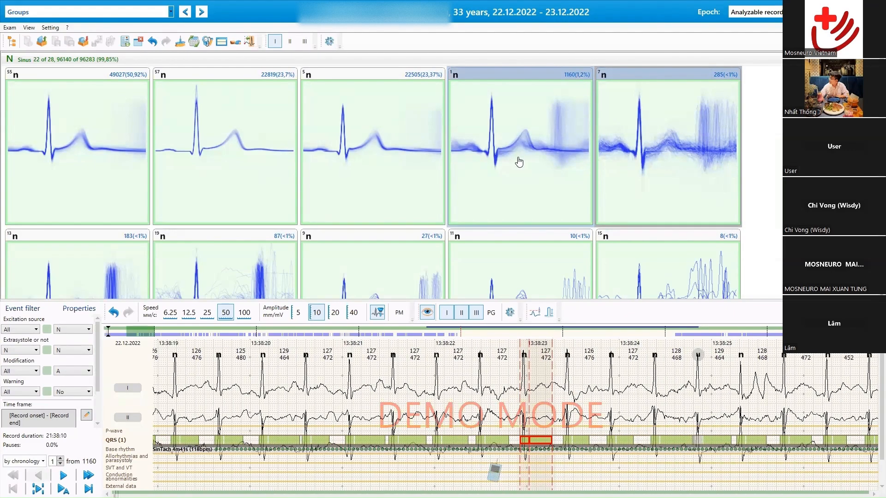
{"action": "right_click", "coordinate": [548, 158]}
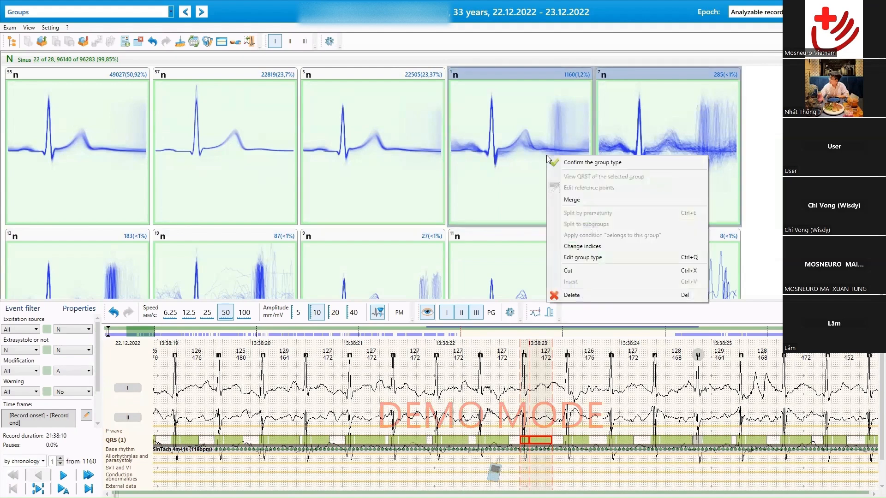
{"action": "left_click", "coordinate": [572, 199]}
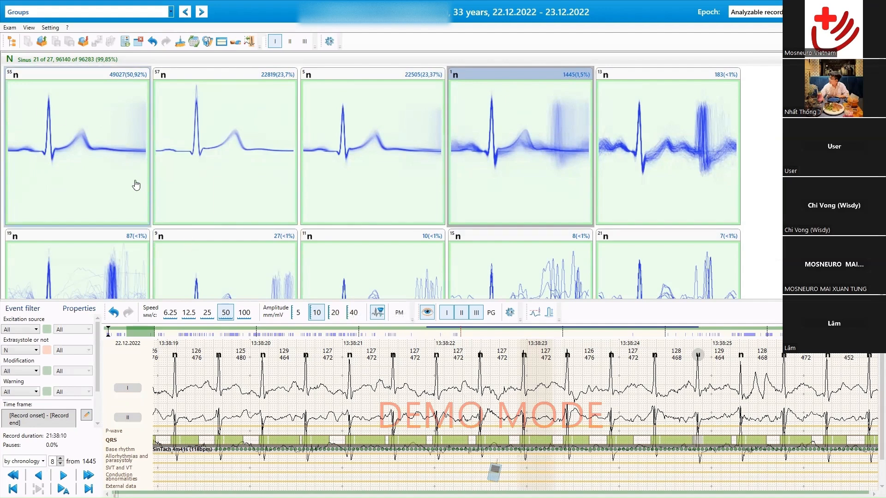
In group 55, move the end of the QRST marking earlier on the complex after 13:31:14 and on the group's first complex.
{"action": "left_click", "coordinate": [115, 176]}
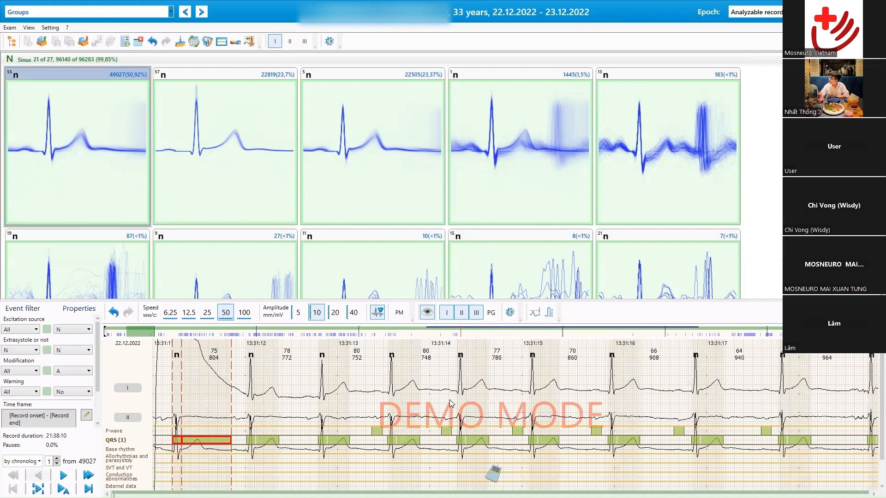
{"action": "left_click", "coordinate": [491, 443]}
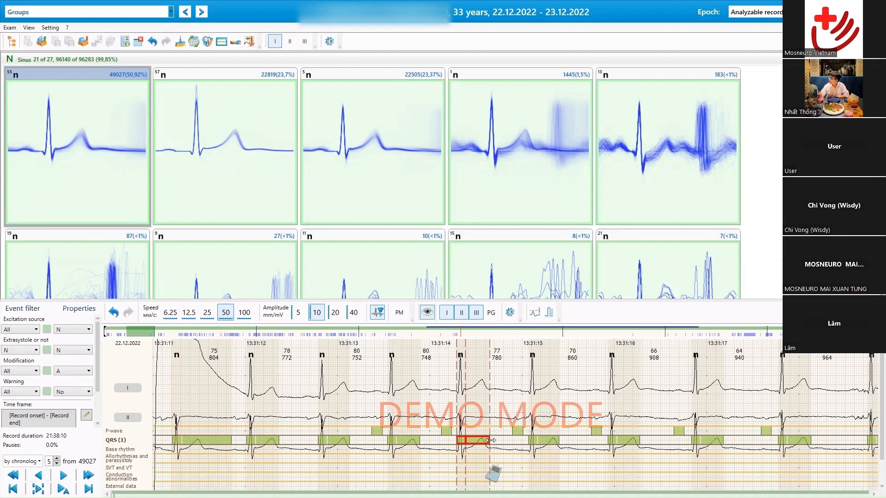
{"action": "left_click", "coordinate": [469, 446]}
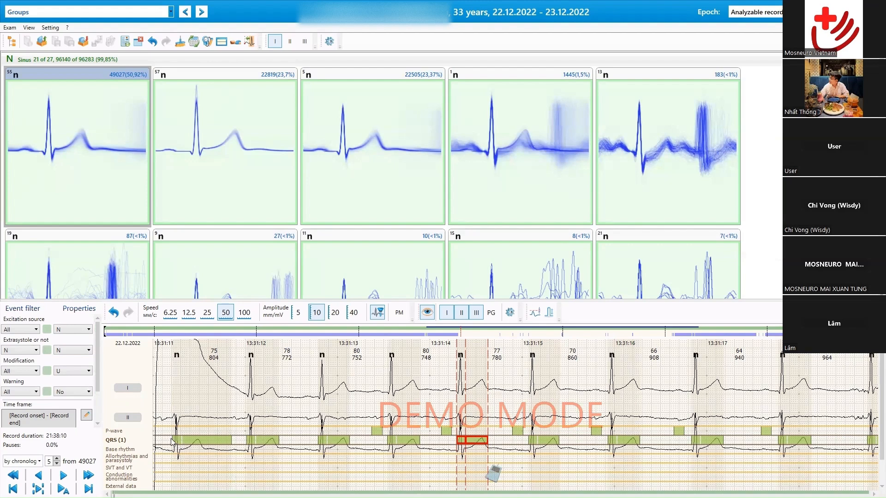
{"action": "left_click", "coordinate": [226, 442]}
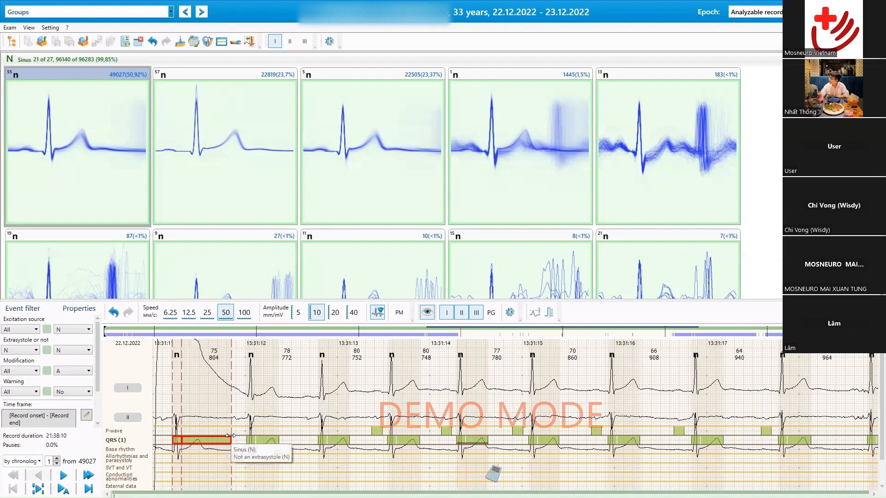
{"action": "left_click_drag", "start_coordinate": [224, 443], "coordinate": [208, 444]}
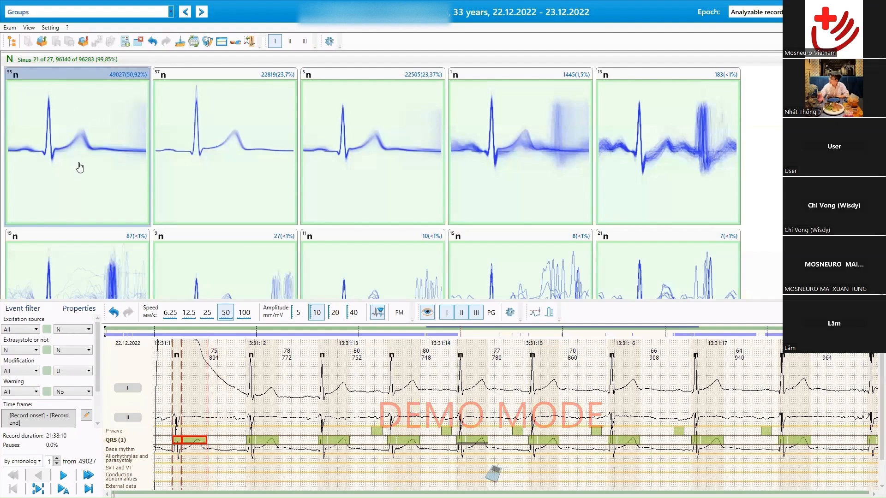
Edit the reference points of group 55, shift the J point slightly later on the averaged QRS, and apply the marking to the group.
{"action": "right_click", "coordinate": [70, 129]}
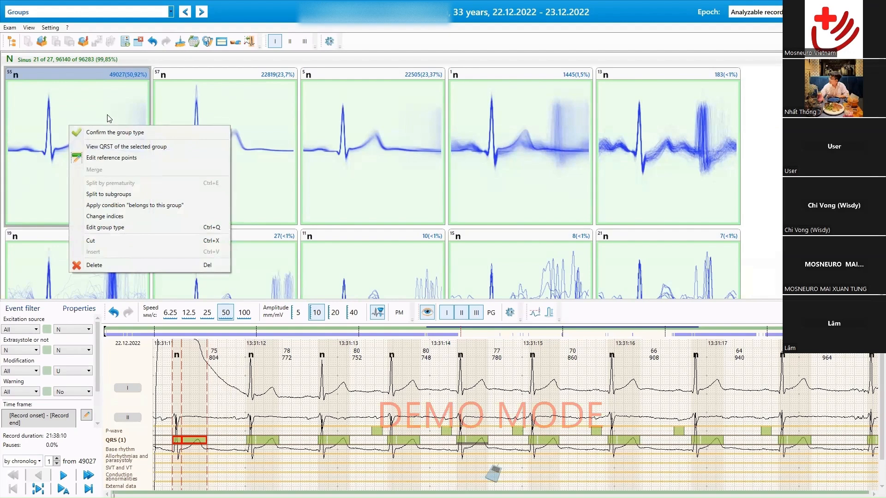
{"action": "left_click", "coordinate": [113, 159]}
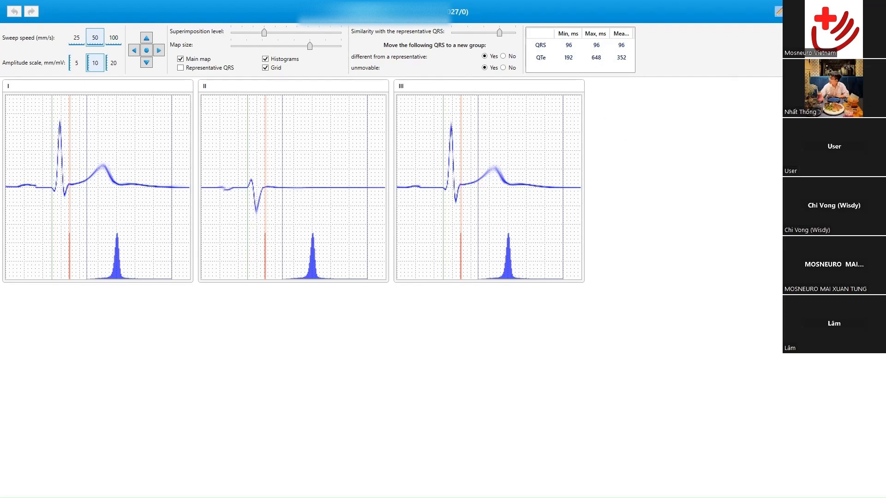
{"action": "left_click", "coordinate": [779, 12]}
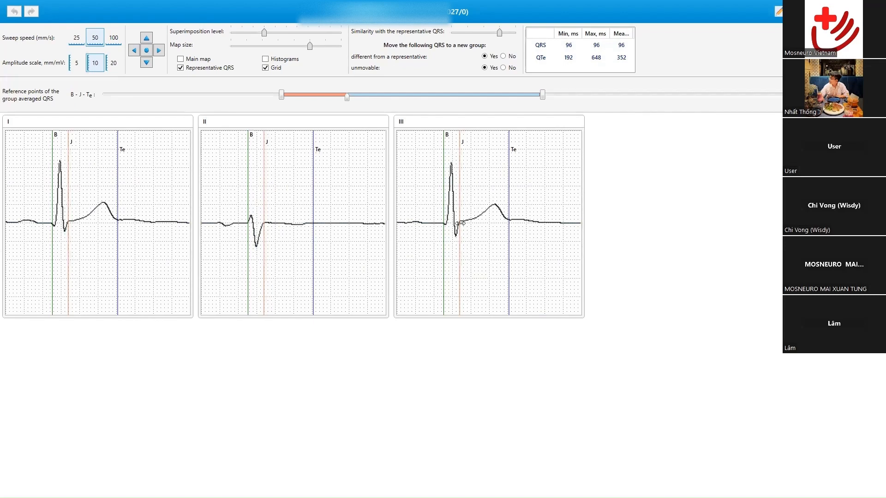
{"action": "left_click_drag", "start_coordinate": [460, 223], "coordinate": [462, 223]}
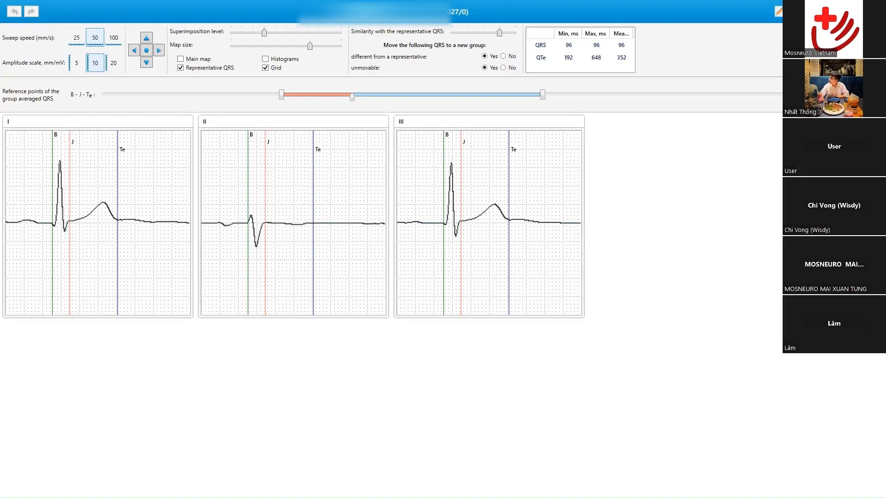
{"action": "left_click", "coordinate": [834, 94]}
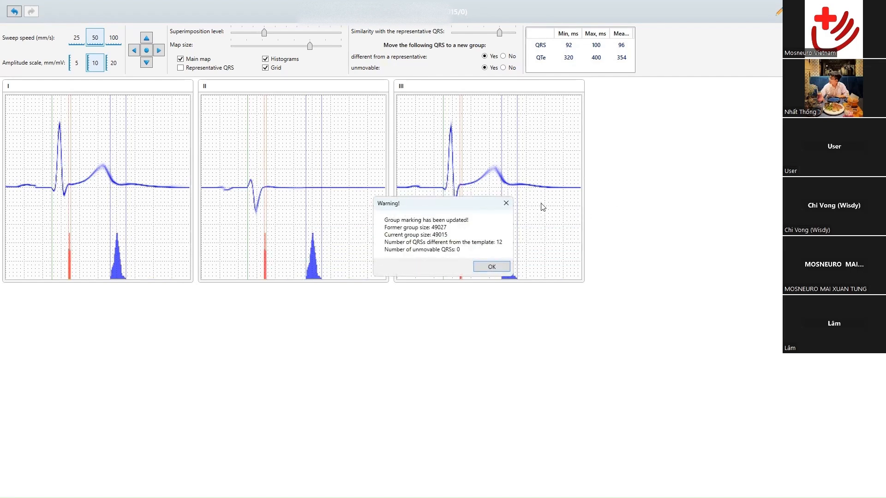
{"action": "left_click_drag", "start_coordinate": [470, 204], "coordinate": [719, 136]}
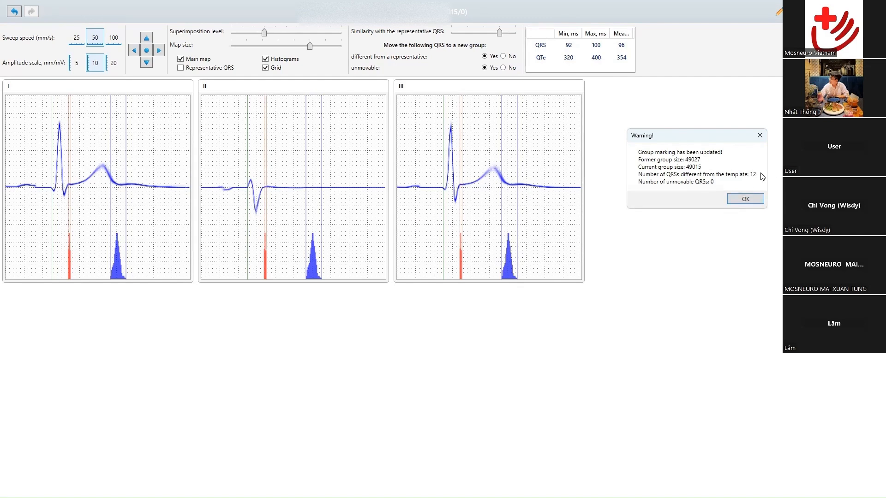
{"action": "left_click", "coordinate": [744, 198]}
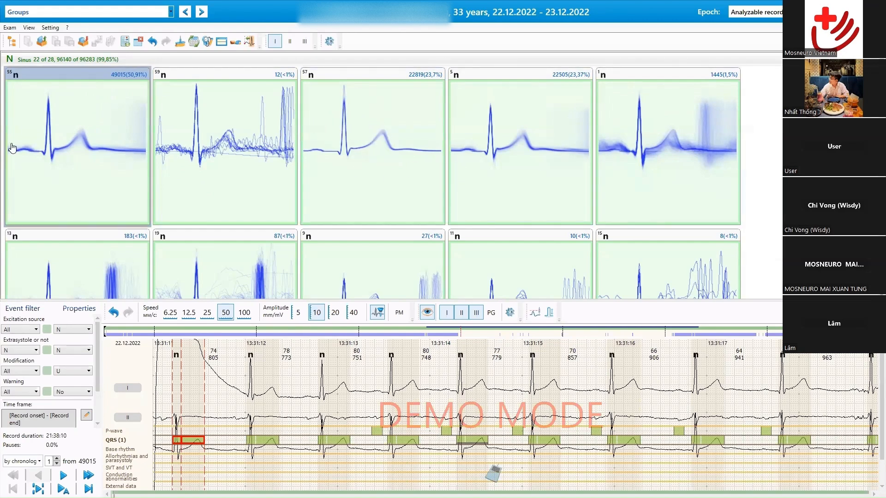
Examine non-sinus group 4 by stepping through its first four complexes in the ECG, then reselect the third one near 17:54:33.
{"action": "scroll", "coordinate": [90, 126], "scroll_direction": "down", "scroll_amount": 10}
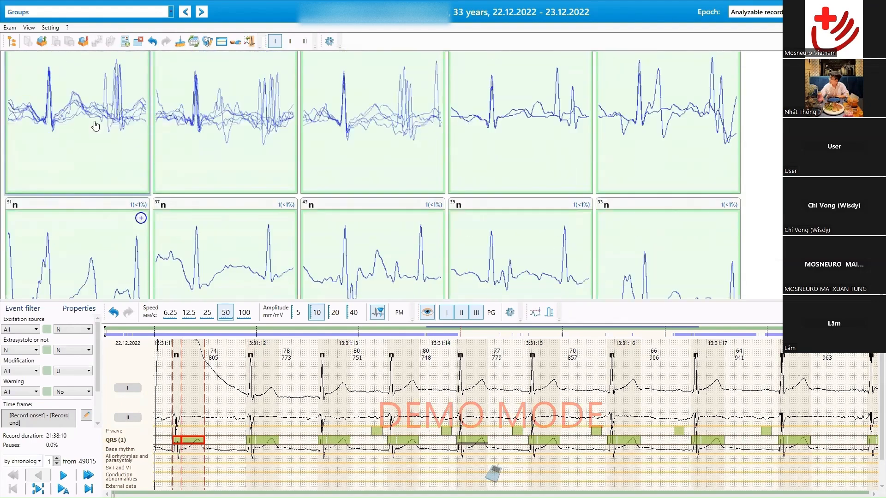
{"action": "scroll", "coordinate": [95, 126], "scroll_direction": "down", "scroll_amount": 4}
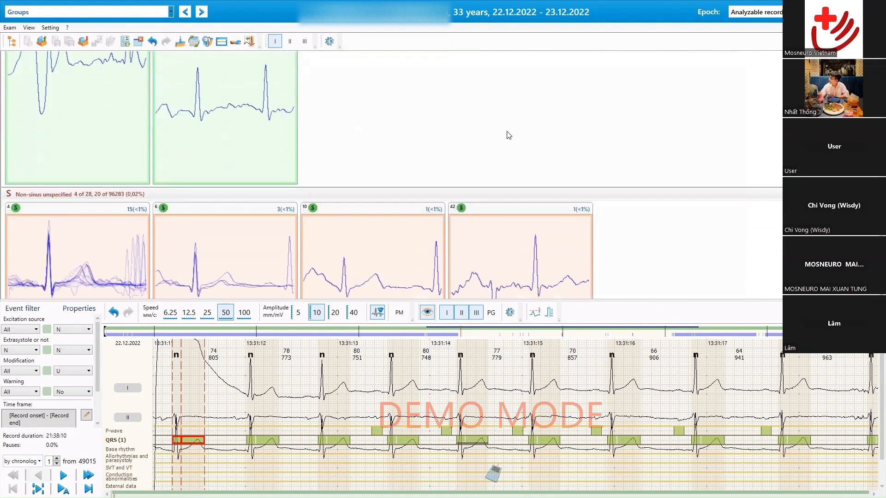
{"action": "scroll", "coordinate": [618, 144], "scroll_direction": "down", "scroll_amount": 3}
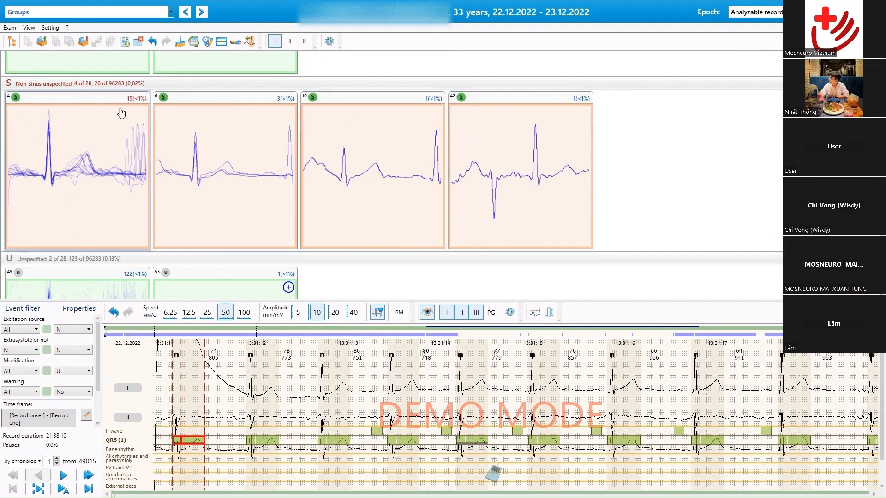
{"action": "left_click", "coordinate": [72, 145]}
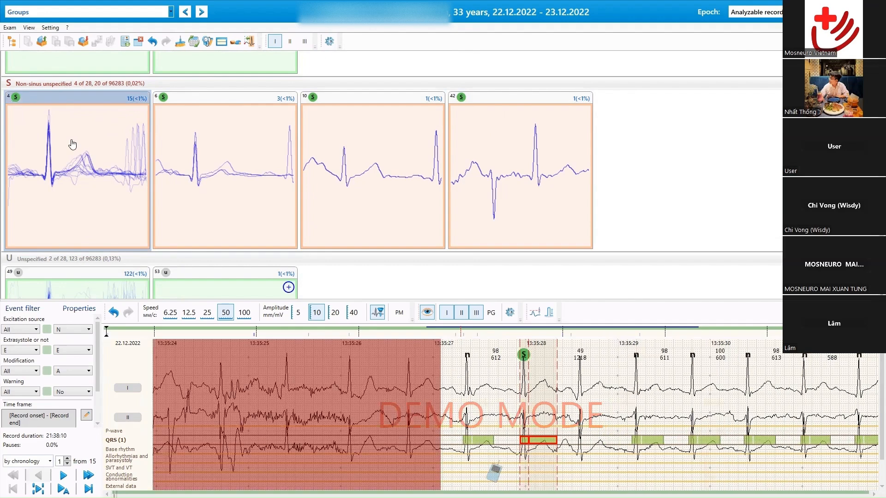
{"action": "left_click", "coordinate": [62, 476]}
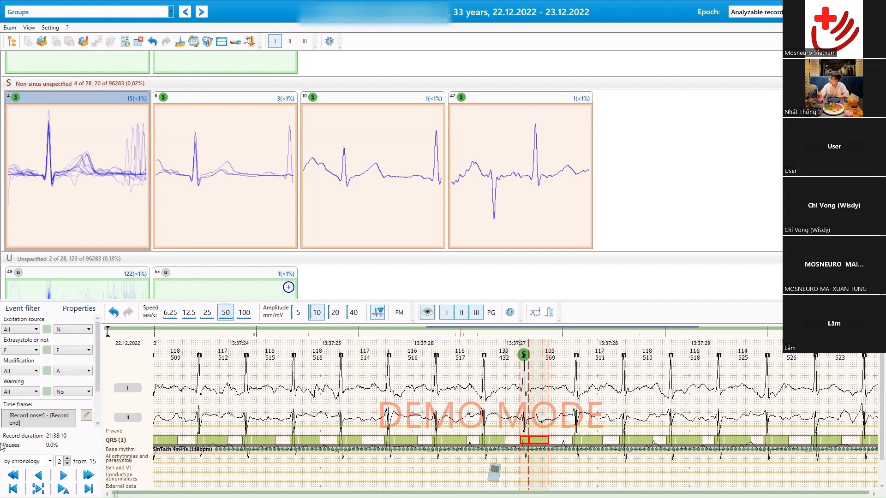
{"action": "left_click", "coordinate": [64, 477]}
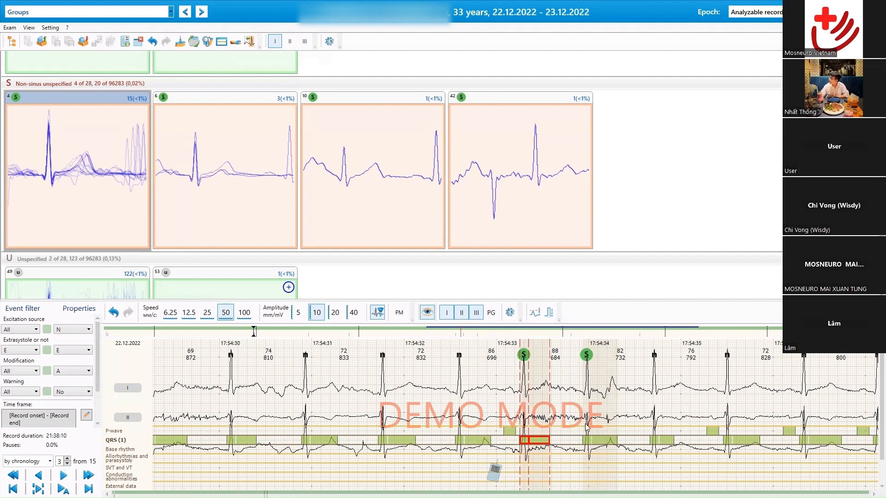
{"action": "left_click", "coordinate": [65, 478]}
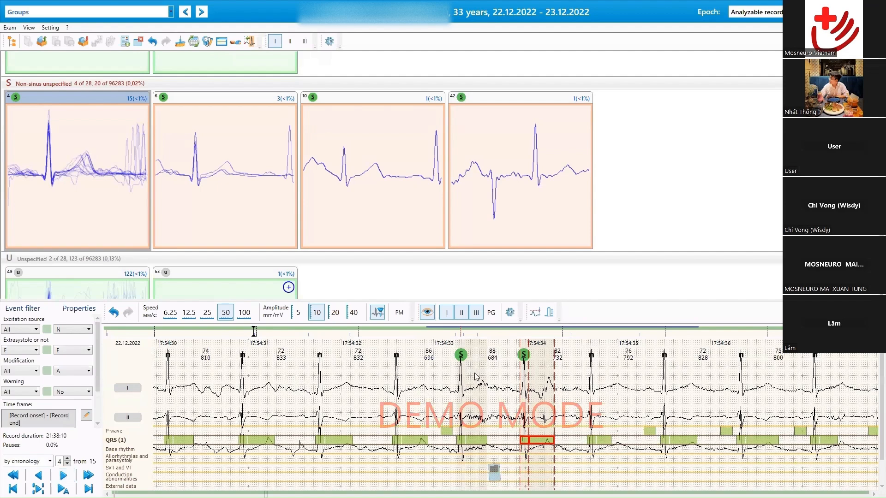
{"action": "left_click", "coordinate": [471, 440]}
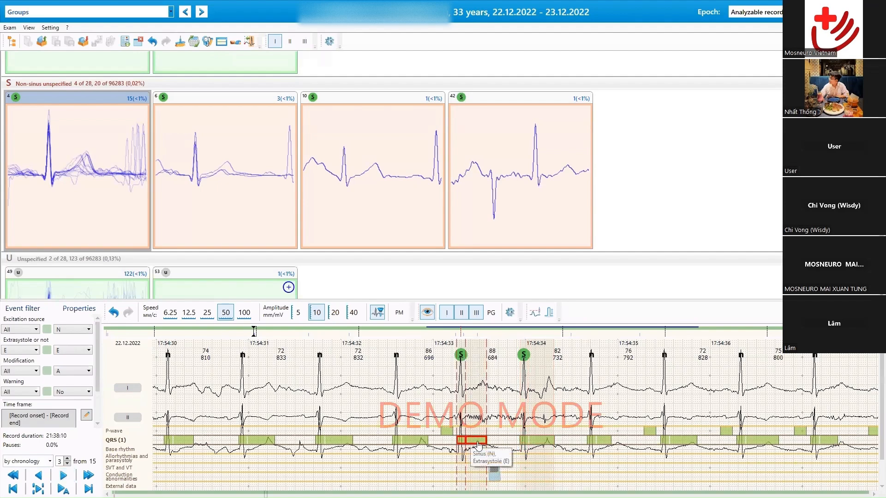
Add the neighbouring extrasystole near 17:54:34 to the selection and re-mark both complexes as Normal.
{"action": "left_click", "coordinate": [537, 440], "text": "ctrl"}
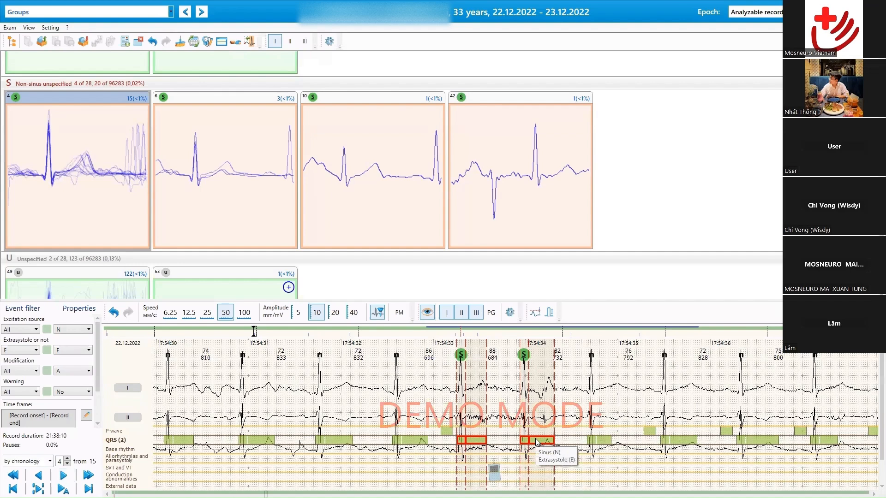
{"action": "right_click", "coordinate": [537, 440]}
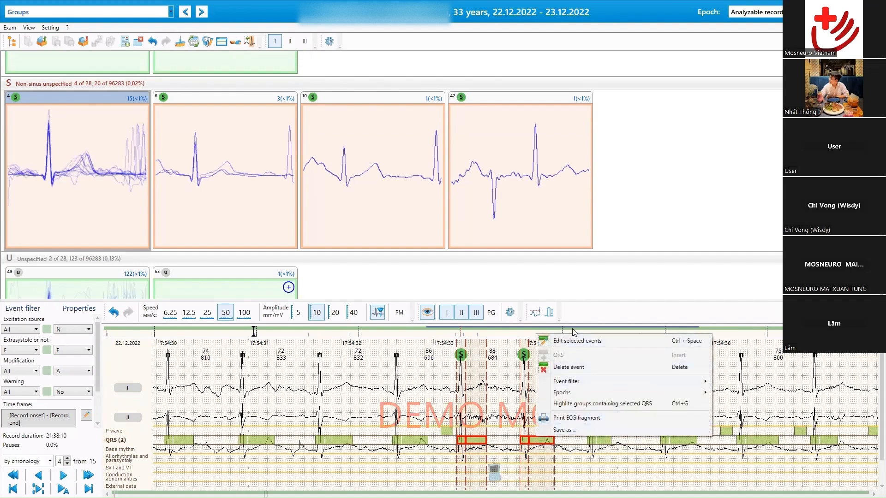
{"action": "left_click", "coordinate": [572, 345]}
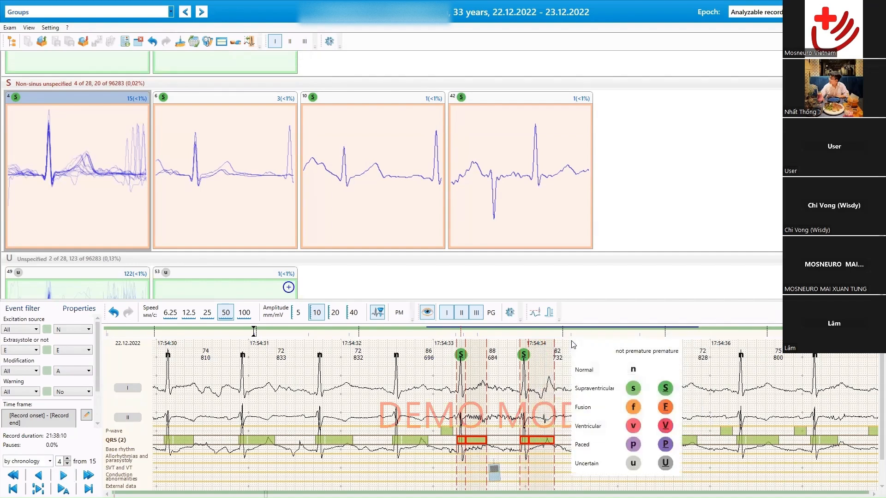
{"action": "left_click", "coordinate": [633, 371]}
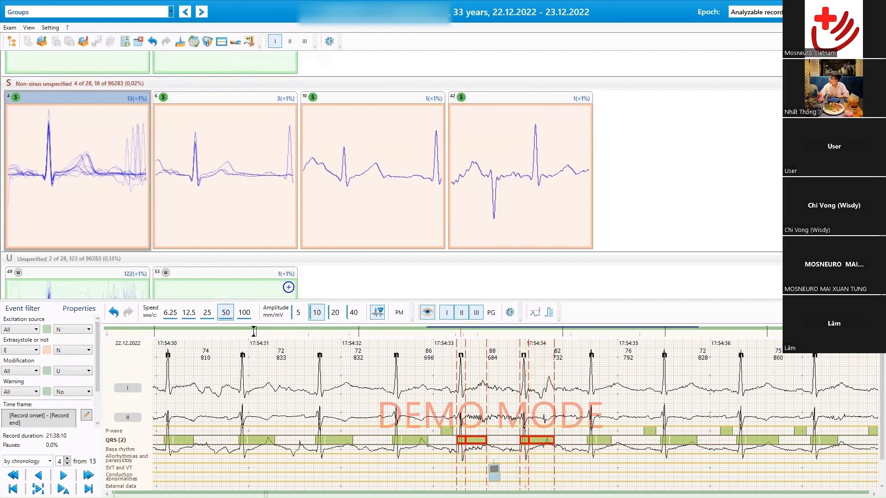
Step through the remaining complexes of group 4 to the pair near 23:50:47 and delete the first complex of that pair.
{"action": "left_click", "coordinate": [65, 475]}
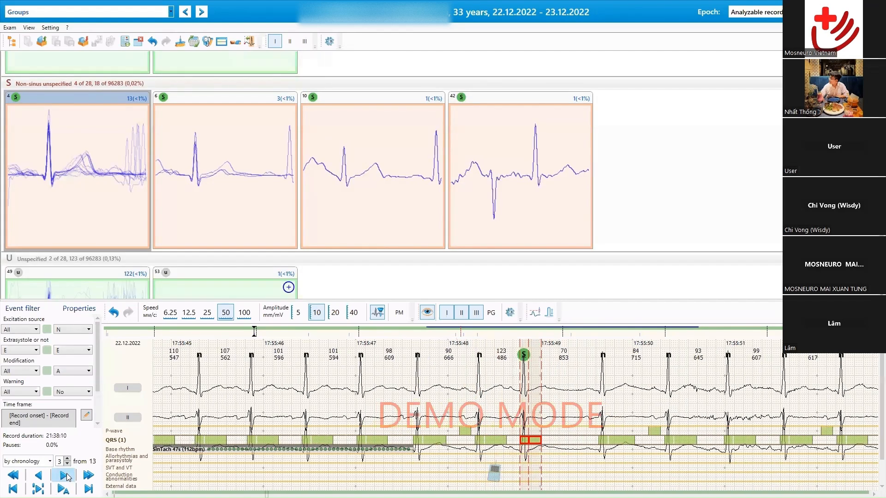
{"action": "left_click", "coordinate": [68, 477]}
{"action": "left_click", "coordinate": [68, 476]}
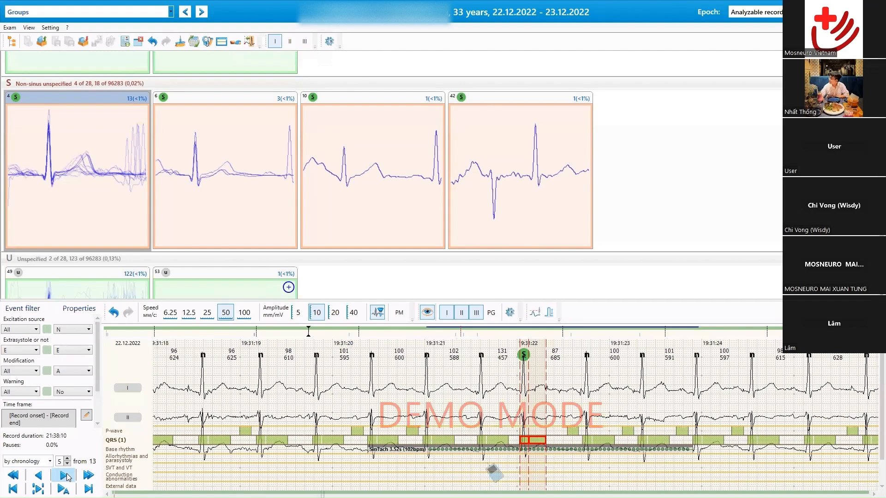
{"action": "left_click", "coordinate": [67, 477]}
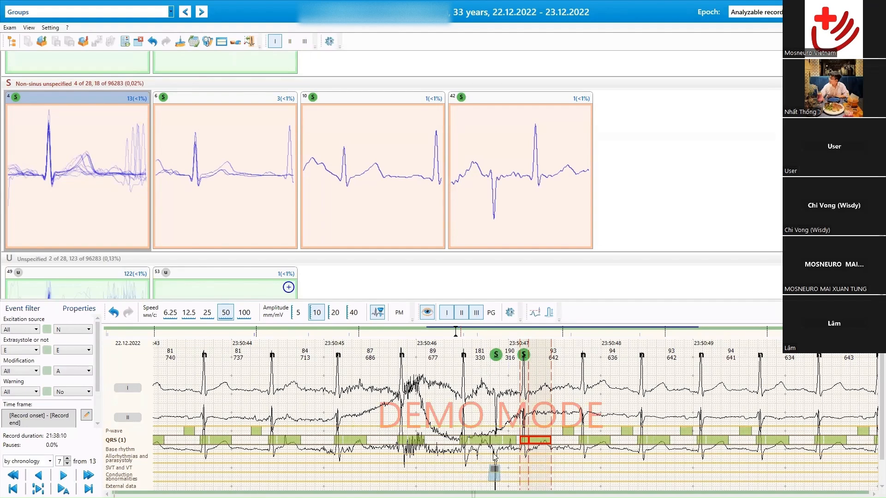
{"action": "left_click", "coordinate": [500, 442]}
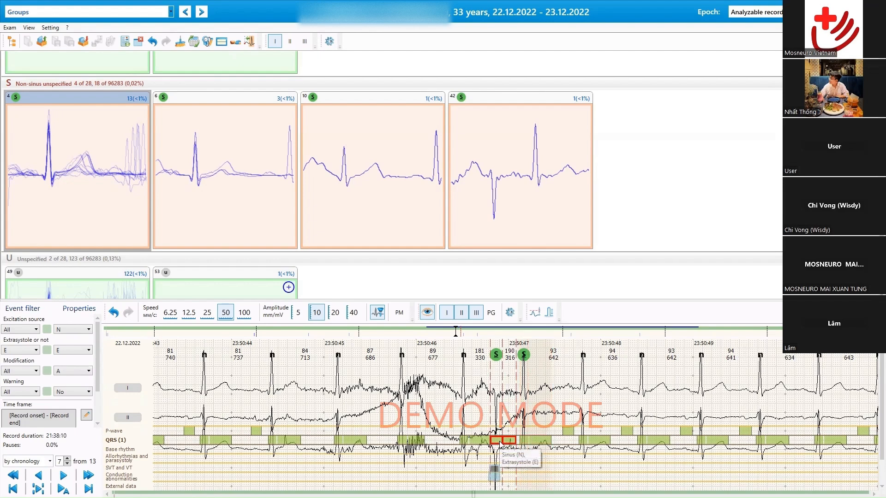
{"action": "key", "text": "Delete"}
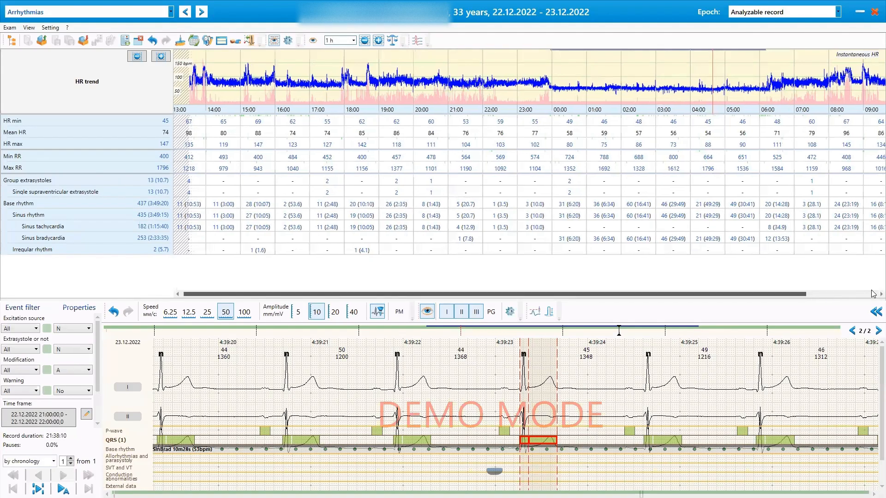
In the arrhythmia table, show the ECG fragments for the record's maximum HR, minimum RR and maximum RR.
{"action": "left_click_drag", "start_coordinate": [578, 267], "coordinate": [682, 134]}
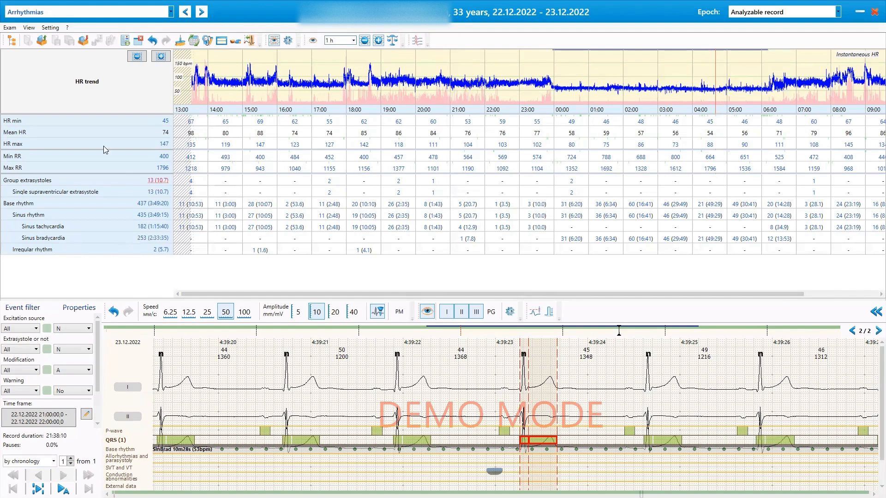
{"action": "left_click", "coordinate": [164, 147]}
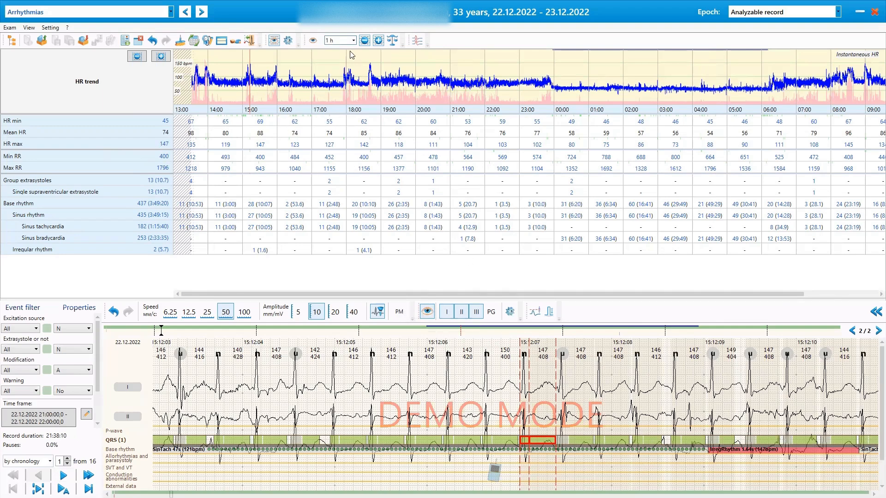
{"action": "left_click", "coordinate": [258, 145]}
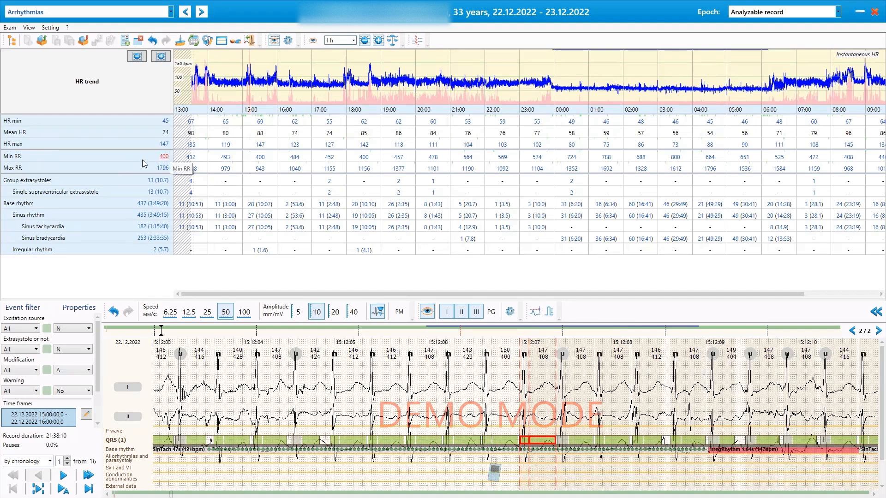
{"action": "left_click", "coordinate": [164, 157]}
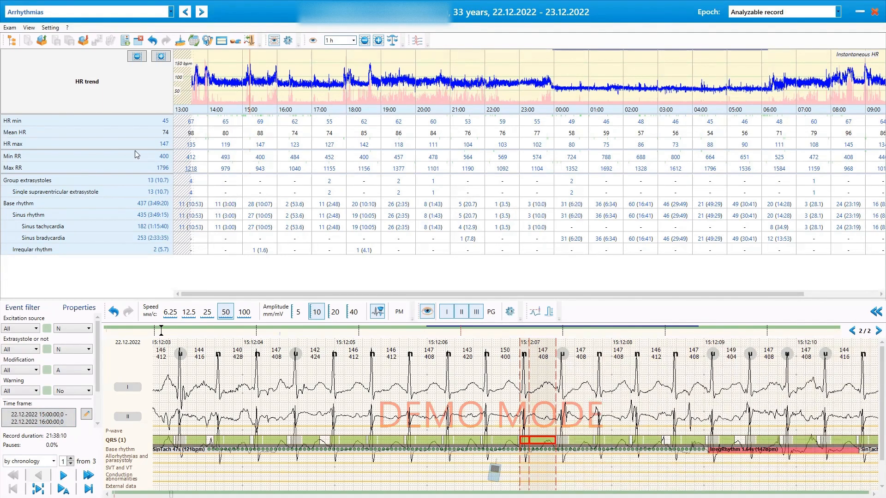
{"action": "left_click", "coordinate": [164, 168]}
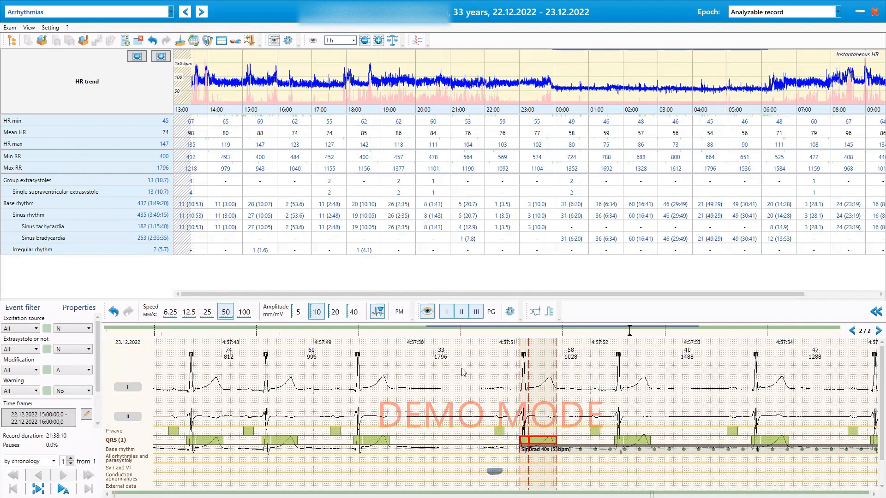
Measure the intervals just before the QRS complexes on lead I between 4:57:48 and 4:57:50.
{"action": "left_click_drag", "start_coordinate": [461, 369], "coordinate": [511, 394]}
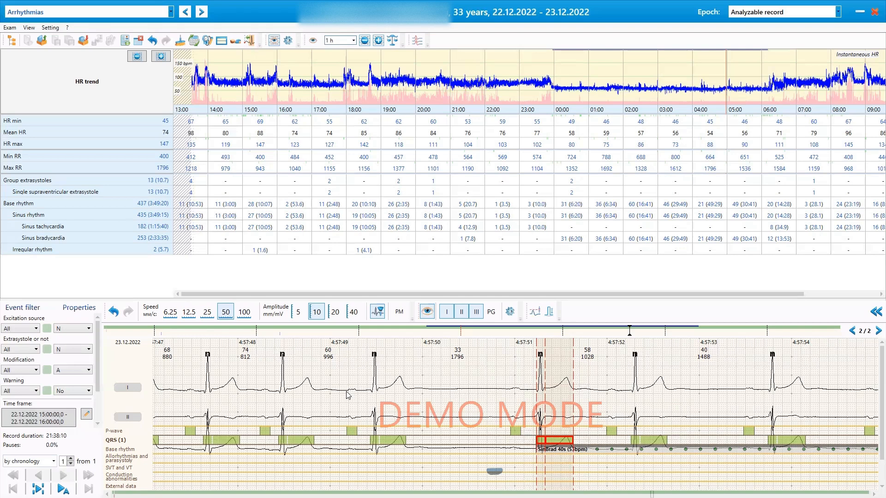
{"action": "mouse_move", "coordinate": [347, 392]}
{"action": "left_mouse_down"}
{"action": "mouse_move", "coordinate": [351, 376]}
{"action": "mouse_move", "coordinate": [372, 385]}
{"action": "left_mouse_up"}
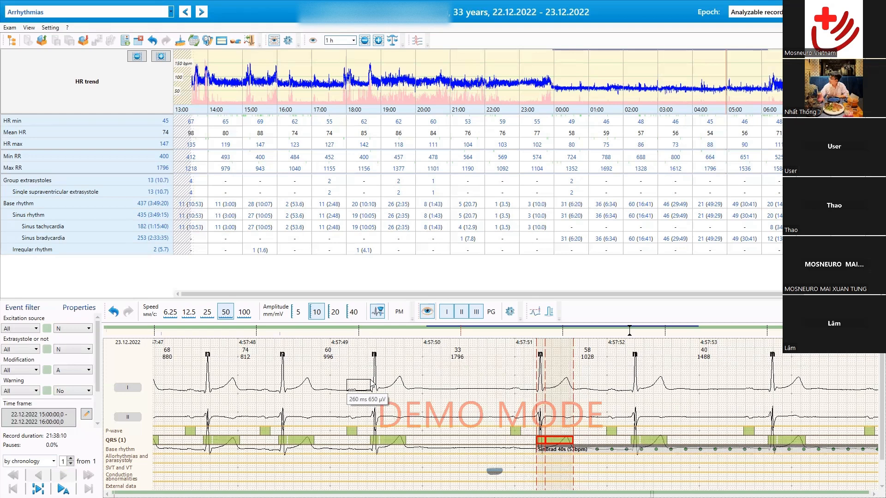
{"action": "left_click_drag", "start_coordinate": [371, 380], "coordinate": [371, 380]}
{"action": "left_click_drag", "start_coordinate": [259, 391], "coordinate": [279, 381]}
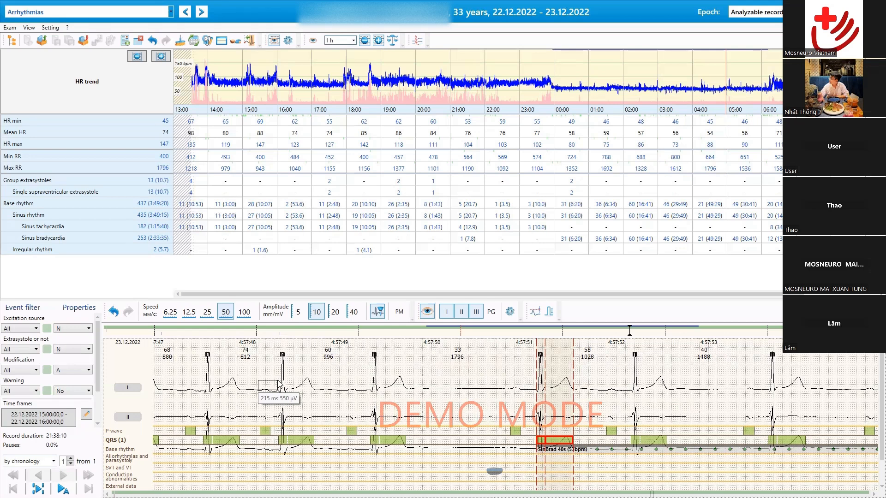
{"action": "left_click_drag", "start_coordinate": [279, 381], "coordinate": [279, 381]}
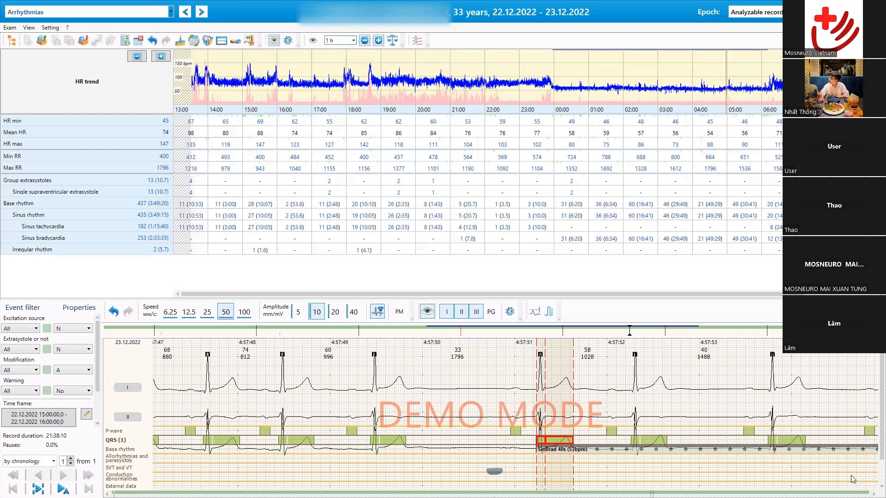
Review the first four single supraventricular extrasystoles of the record in the ECG.
{"action": "scroll", "coordinate": [489, 349], "scroll_direction": "down", "scroll_amount": 5}
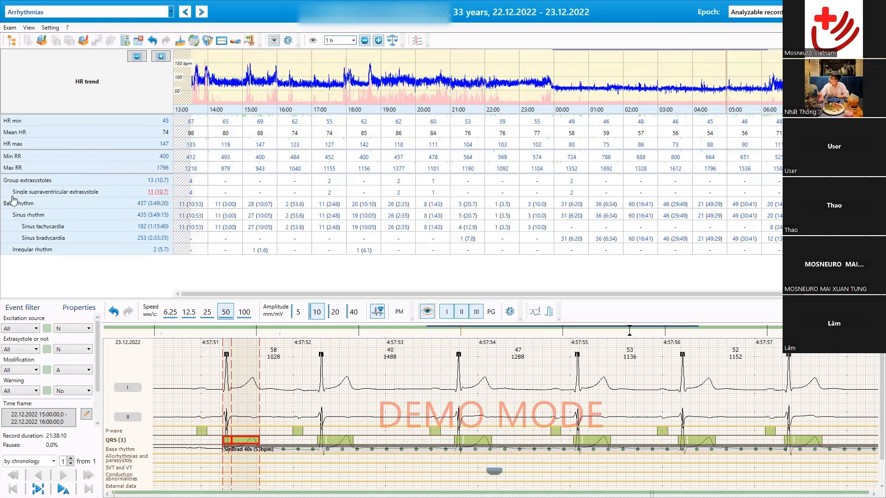
{"action": "left_click", "coordinate": [157, 197]}
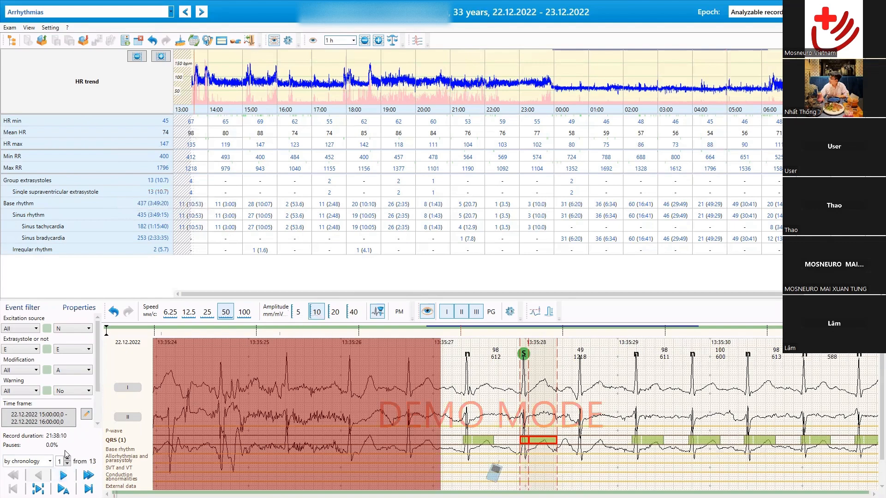
{"action": "left_click", "coordinate": [64, 476]}
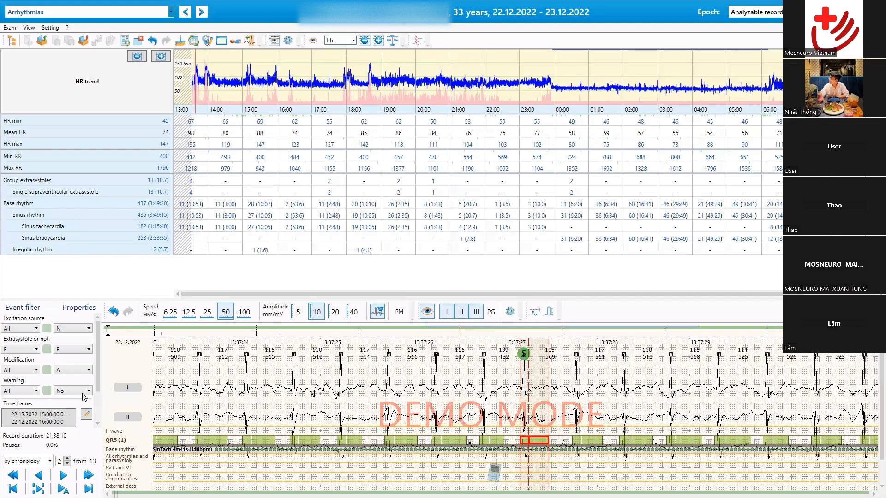
{"action": "double_click", "coordinate": [65, 476]}
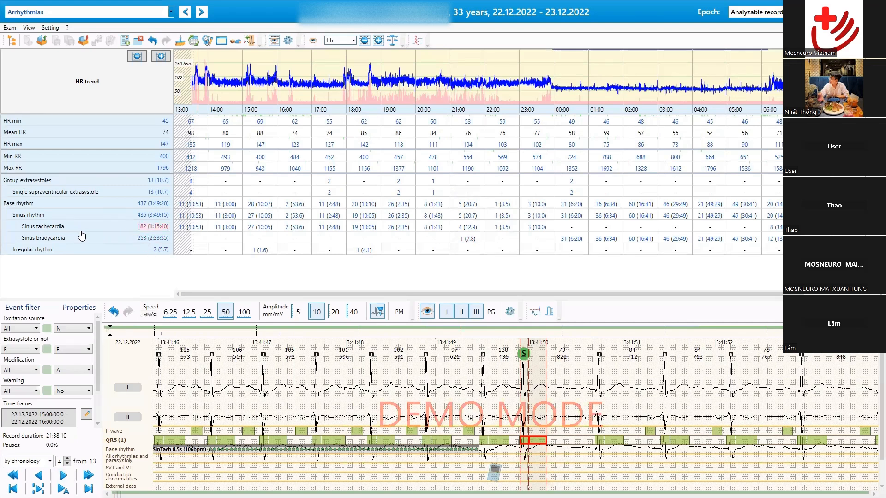
Examine the sinus bradycardia episodes in the ECG, stepping from the first to the ninth in chronological order.
{"action": "left_click", "coordinate": [151, 241]}
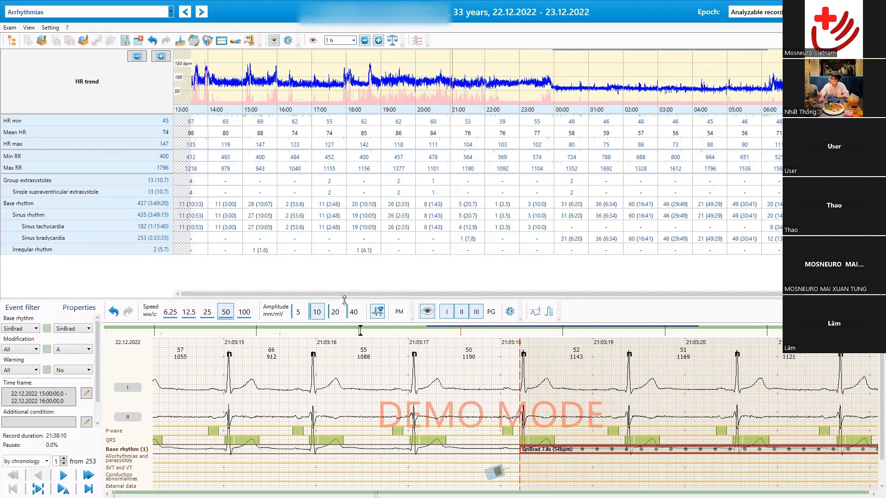
{"action": "left_click", "coordinate": [63, 476]}
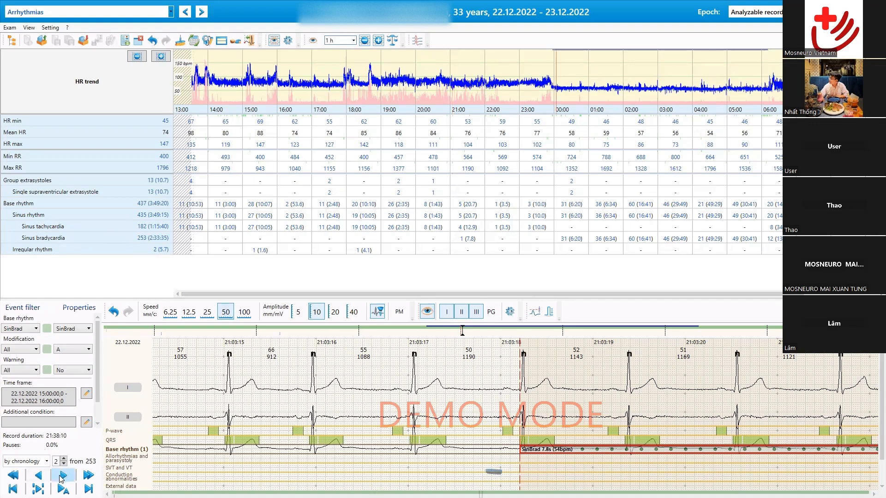
{"action": "left_click", "coordinate": [64, 475]}
{"action": "left_click", "coordinate": [63, 475]}
{"action": "left_click", "coordinate": [63, 477]}
{"action": "left_click", "coordinate": [63, 476]}
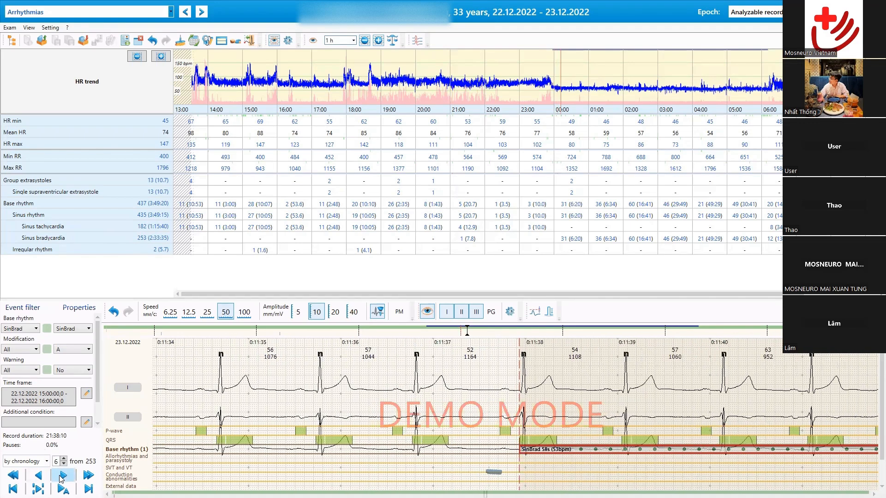
{"action": "left_click", "coordinate": [63, 476]}
{"action": "left_click", "coordinate": [63, 476]}
{"action": "left_click", "coordinate": [63, 475]}
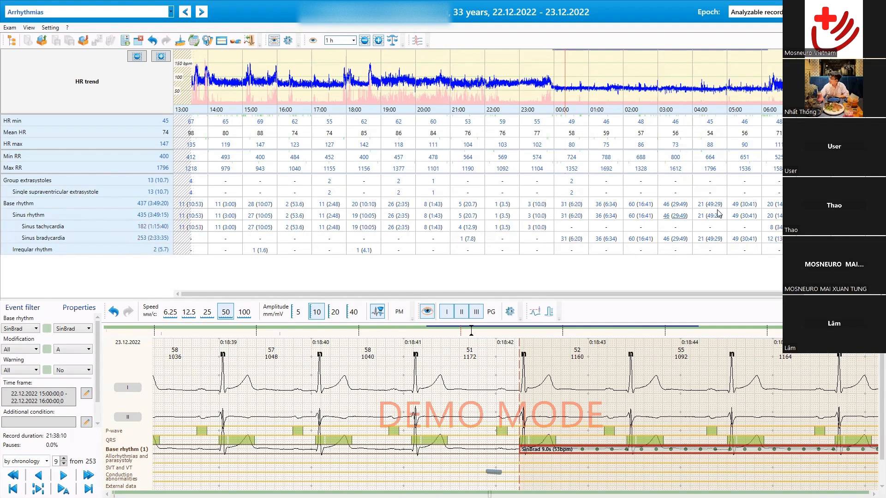
{"action": "left_click_drag", "start_coordinate": [789, 293], "coordinate": [487, 294]}
Show the irregular rhythm episodes and delete both, near 15:12:09 and 18:00:43.
{"action": "left_click", "coordinate": [165, 252]}
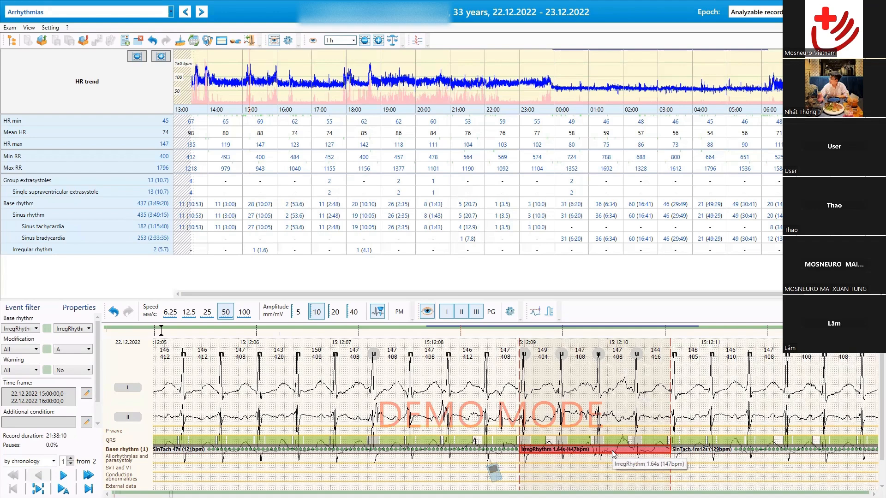
{"action": "key", "text": "Delete"}
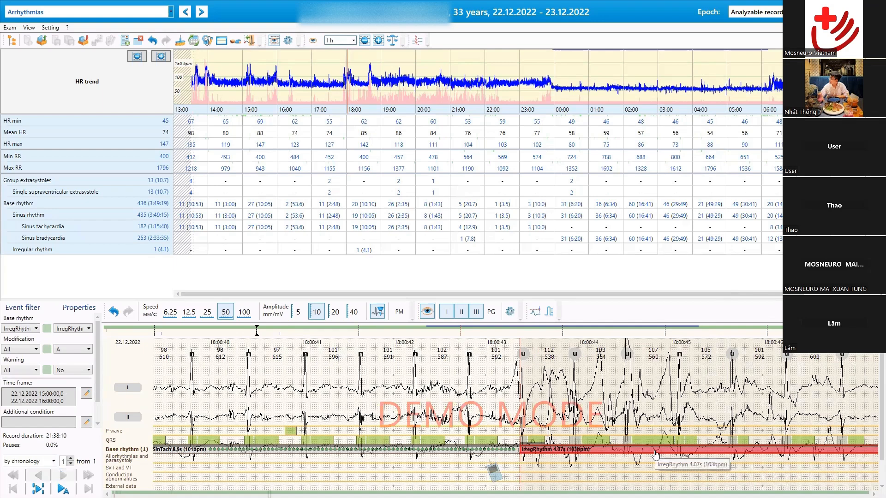
{"action": "key", "text": "Delete"}
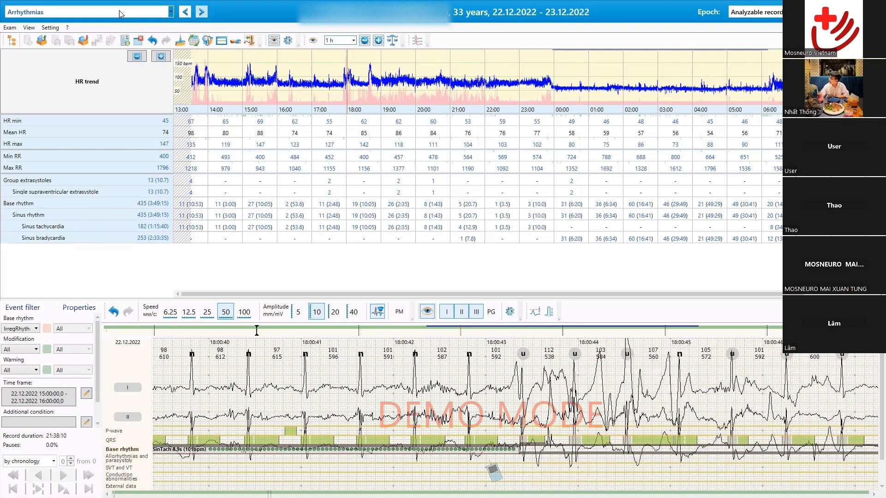
Open the ST analysis, examine the ST trends of leads I, II and III, and show the ECG at the lead I dip after 15:00.
{"action": "scroll", "coordinate": [119, 10], "scroll_direction": "down", "scroll_amount": 1}
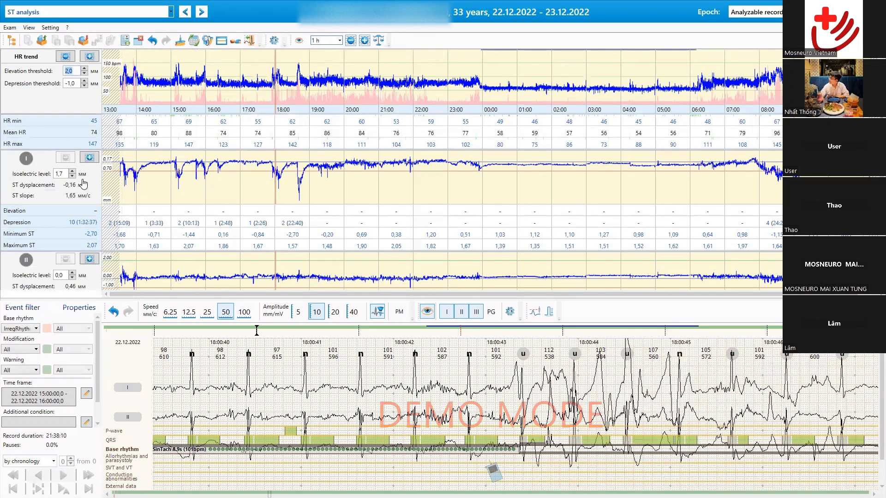
{"action": "scroll", "coordinate": [325, 188], "scroll_direction": "down", "scroll_amount": 5}
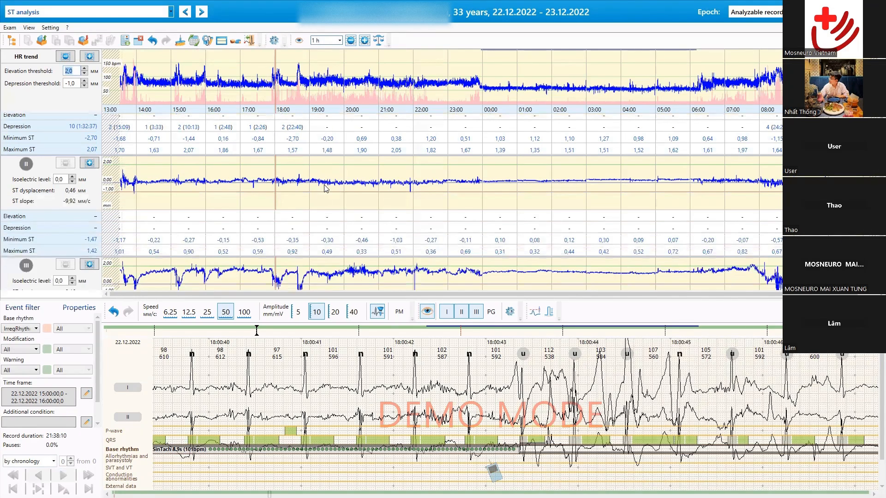
{"action": "scroll", "coordinate": [325, 189], "scroll_direction": "up", "scroll_amount": 6}
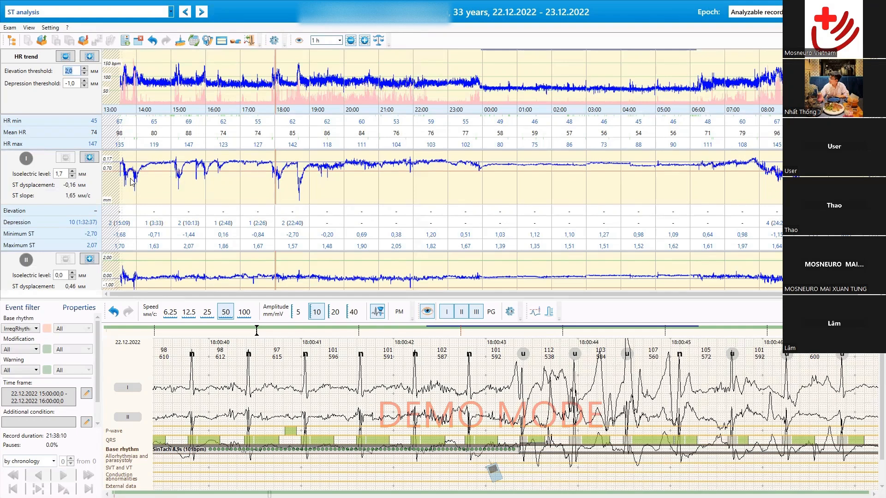
{"action": "scroll", "coordinate": [157, 195], "scroll_direction": "down", "scroll_amount": 2}
{"action": "scroll", "coordinate": [157, 196], "scroll_direction": "down", "scroll_amount": 2}
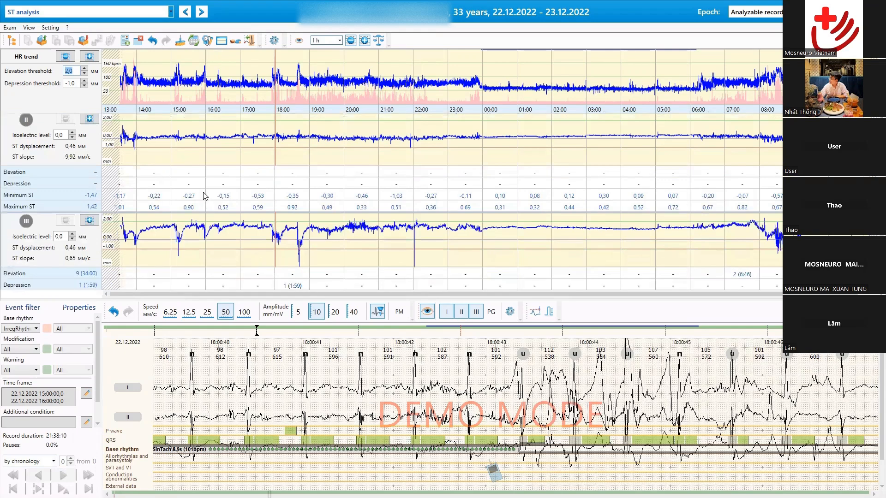
{"action": "scroll", "coordinate": [205, 195], "scroll_direction": "up", "scroll_amount": 4}
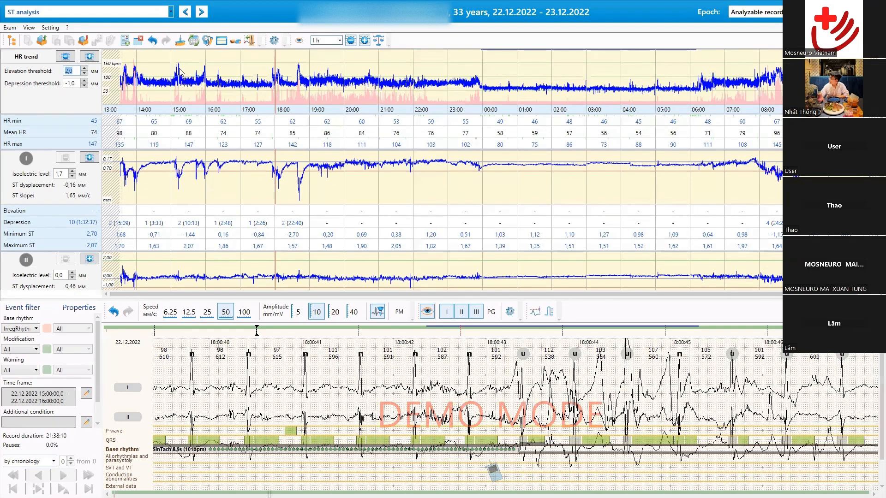
{"action": "left_click", "coordinate": [181, 169]}
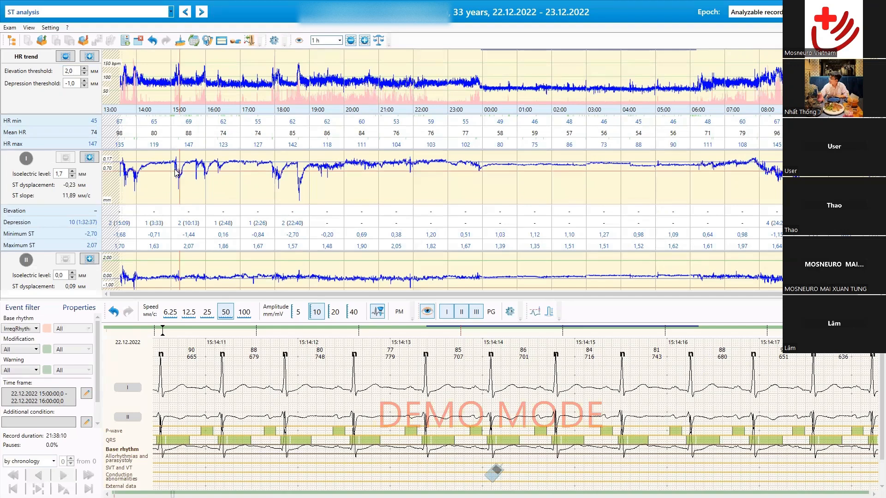
Examine the ECG along the lead I ST trend near 15:08, 15:10, 18:39, 18:43, 8:59 and 9:41.
{"action": "left_click", "coordinate": [176, 170]}
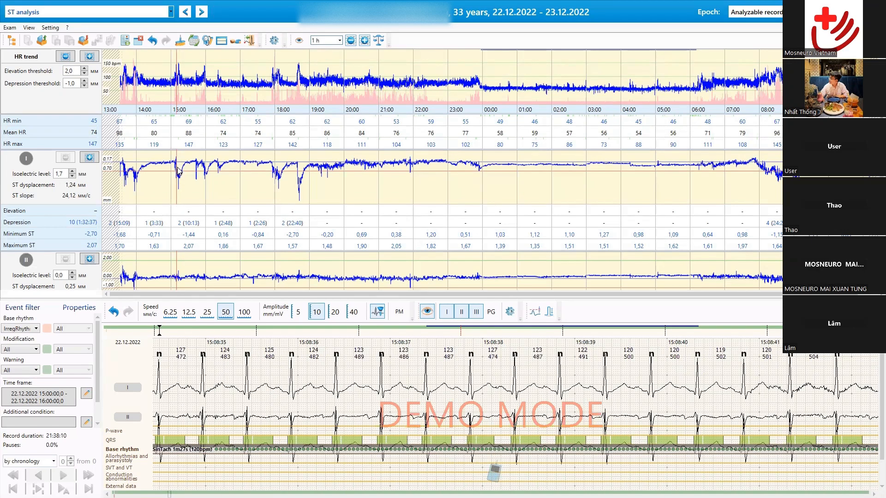
{"action": "left_click", "coordinate": [178, 170]}
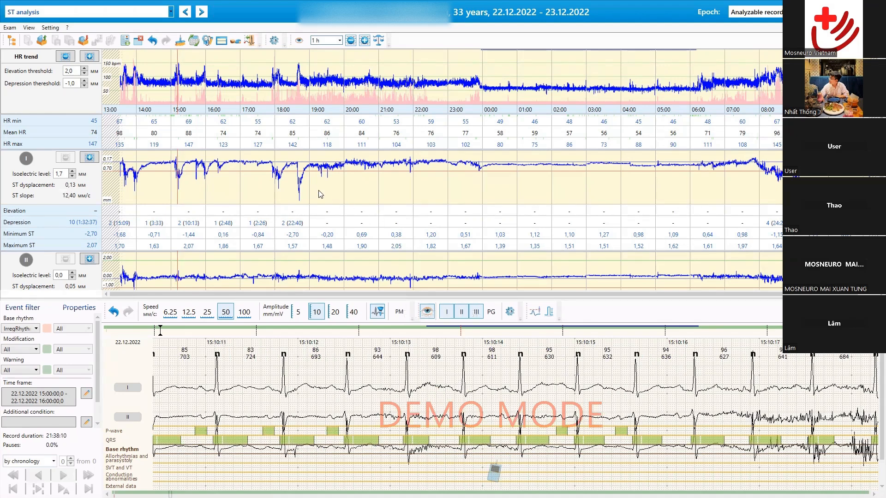
{"action": "left_click", "coordinate": [299, 175]}
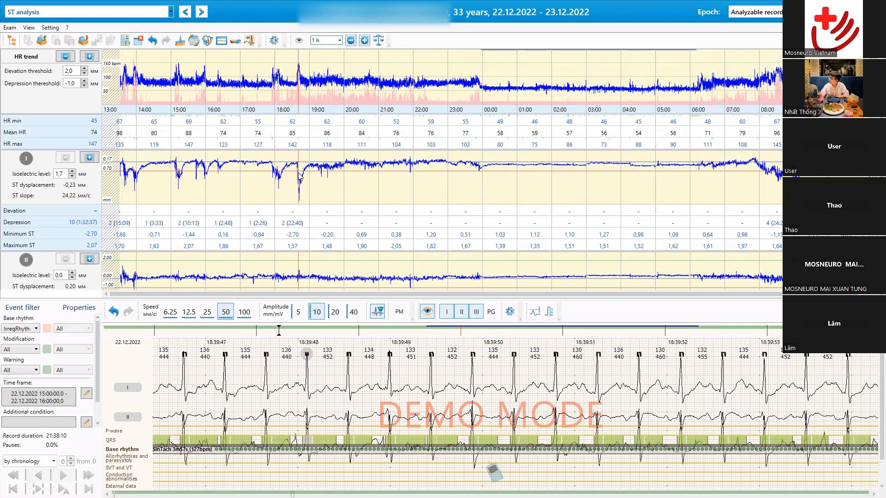
{"action": "left_click", "coordinate": [299, 176]}
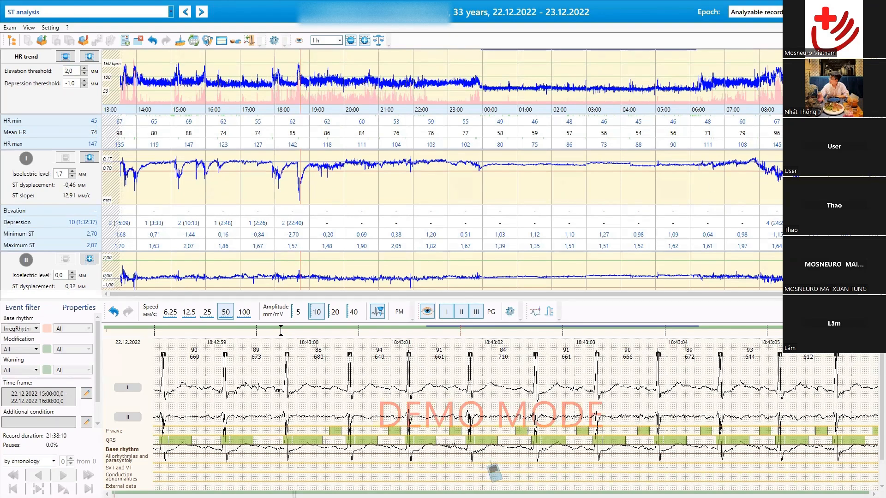
{"action": "left_click", "coordinate": [793, 179]}
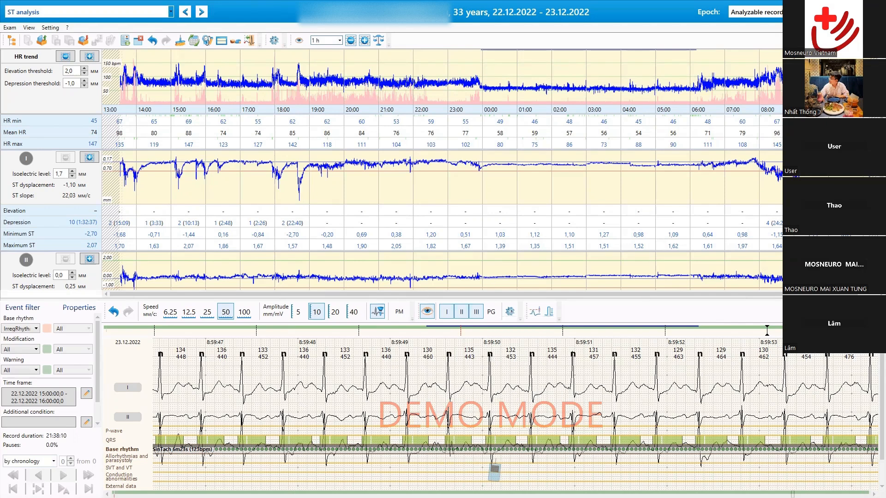
{"action": "left_click", "coordinate": [817, 177]}
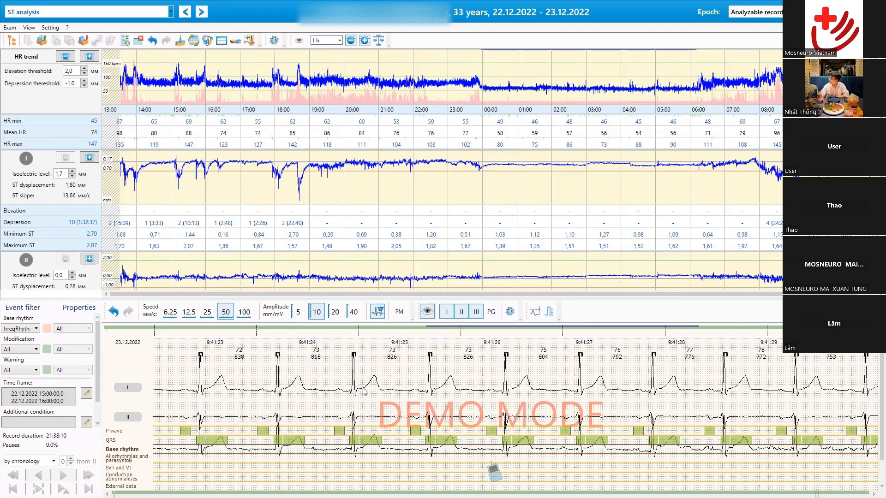
Compare the ECG at calmer heart-rate stretches near 22:23, 17:11 and 23:08 with the morning tachycardia near 8:35.
{"action": "left_click", "coordinate": [427, 84]}
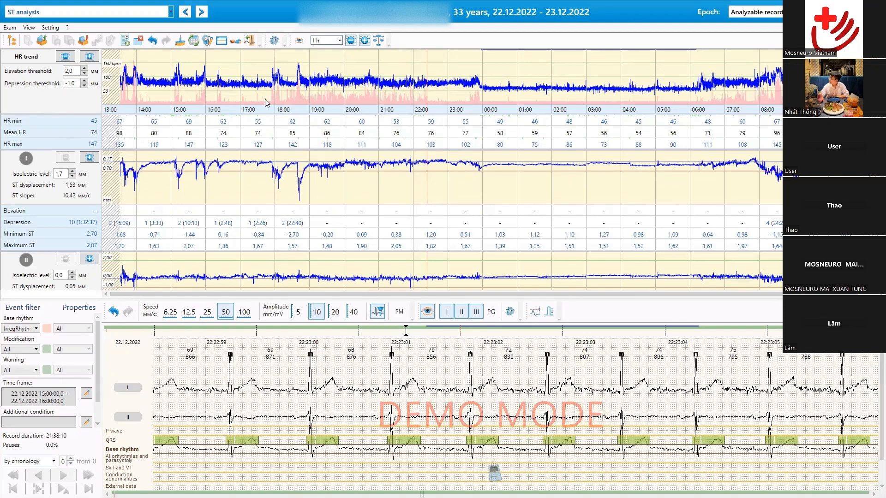
{"action": "left_click", "coordinate": [246, 86]}
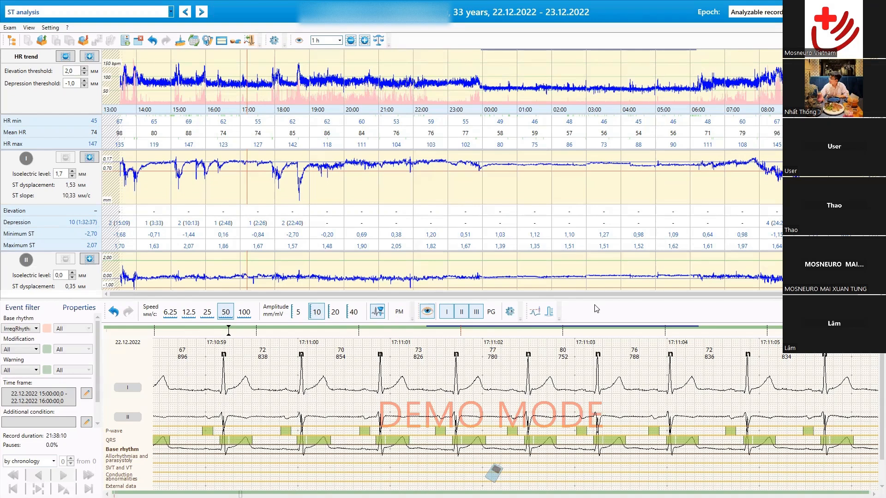
{"action": "left_click", "coordinate": [780, 166]}
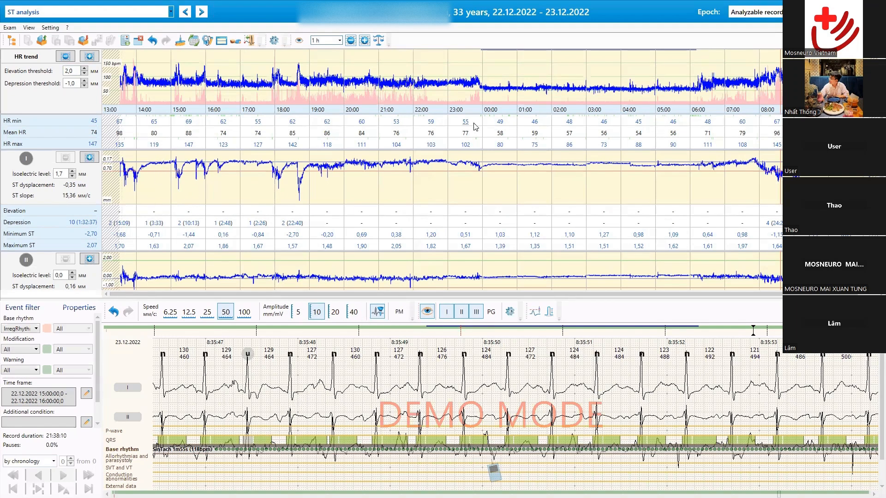
{"action": "left_click", "coordinate": [453, 93]}
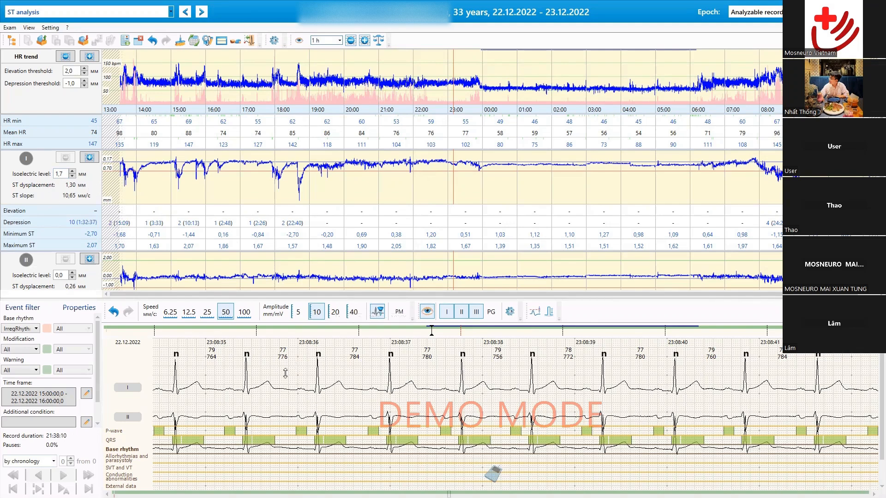
Lower the isoelectric level of lead I to 0.0 mm.
{"action": "left_click", "coordinate": [72, 177]}
{"action": "left_click", "coordinate": [72, 176]}
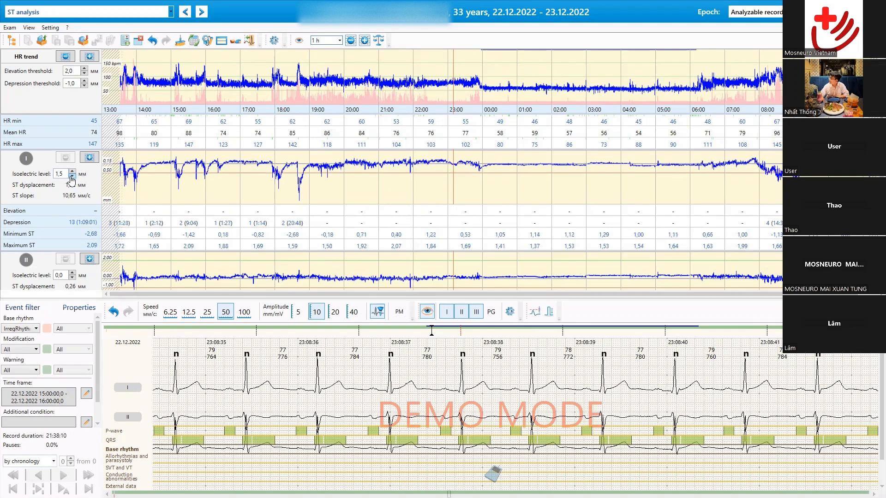
{"action": "left_click", "coordinate": [72, 176]}
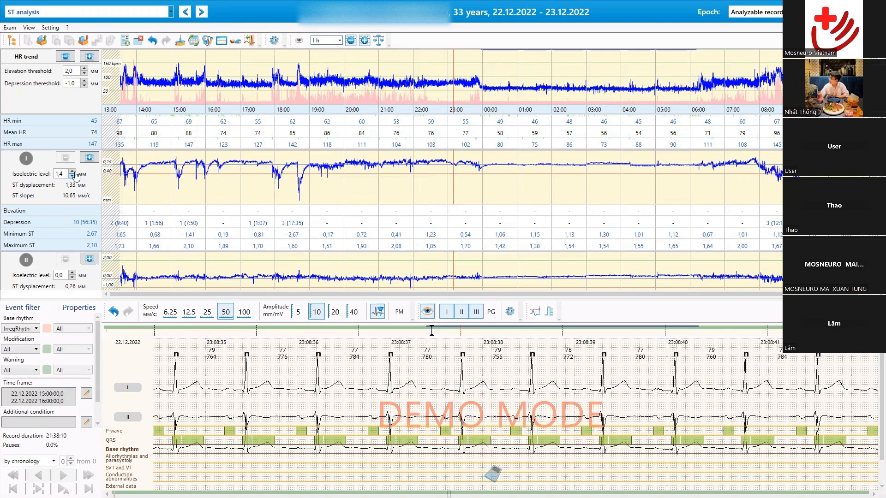
{"action": "left_click", "coordinate": [73, 177]}
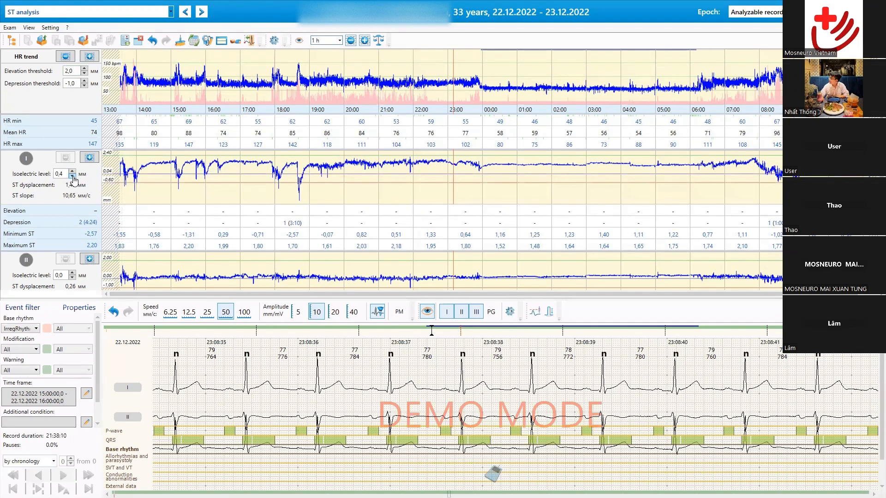
{"action": "left_click", "coordinate": [72, 176]}
{"action": "left_click", "coordinate": [73, 176]}
{"action": "left_click", "coordinate": [72, 176]}
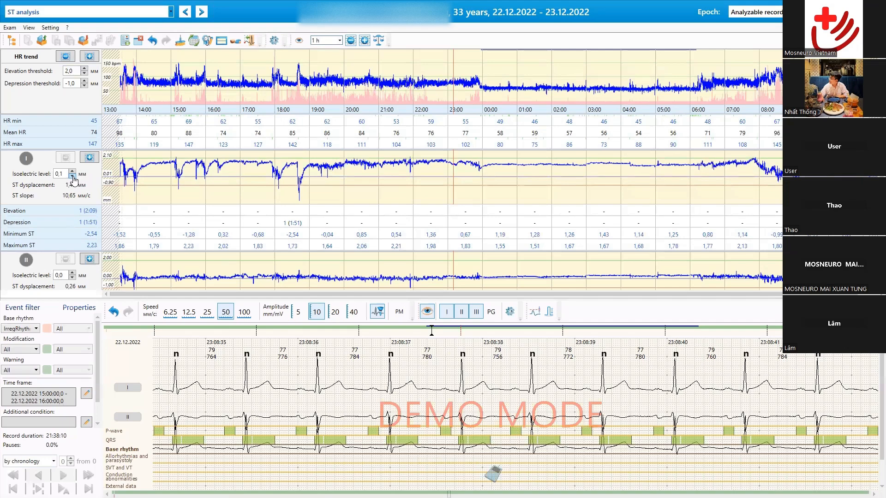
{"action": "left_click", "coordinate": [72, 176]}
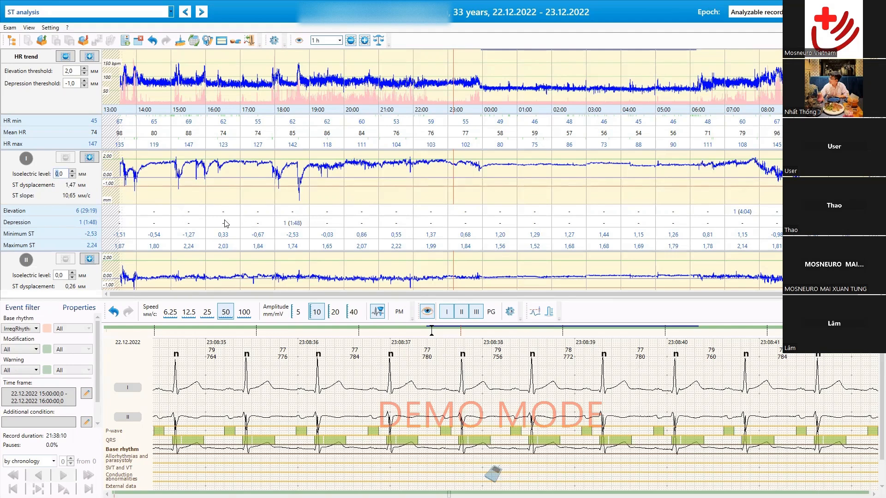
Set the isoelectric level of lead I to 1.8 mm and check the ECG between about 17:13 and 17:22.
{"action": "type", "text": "1"}
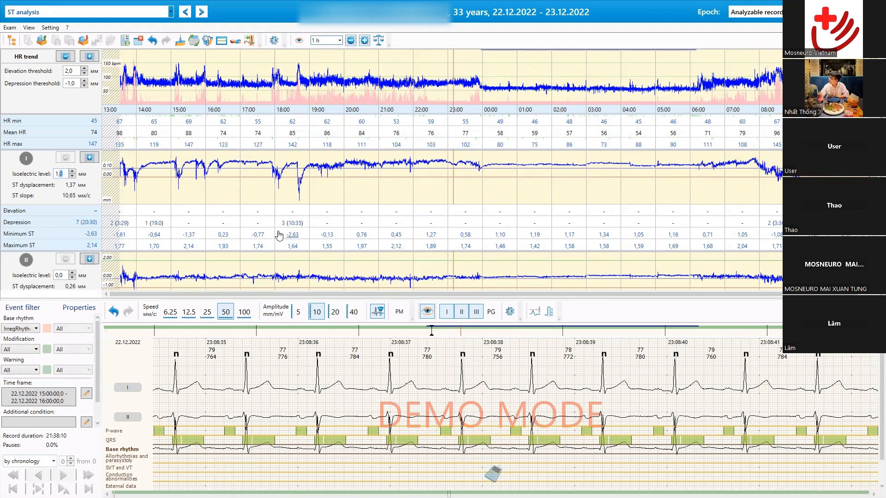
{"action": "type", "text": "7767"}
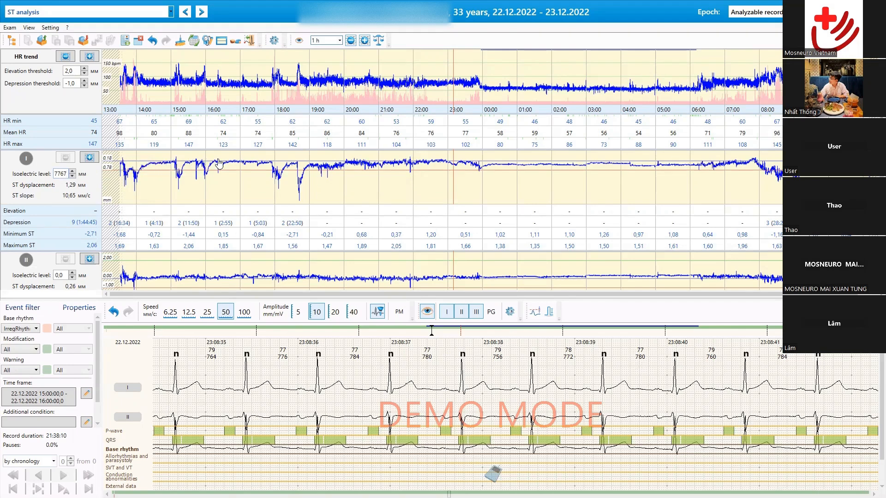
{"action": "left_click", "coordinate": [249, 165]}
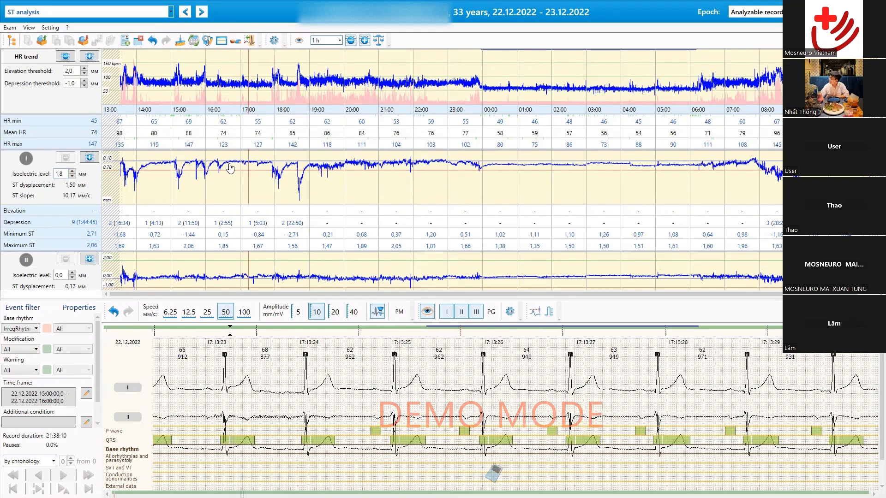
{"action": "left_click", "coordinate": [236, 166]}
{"action": "left_click", "coordinate": [255, 166]}
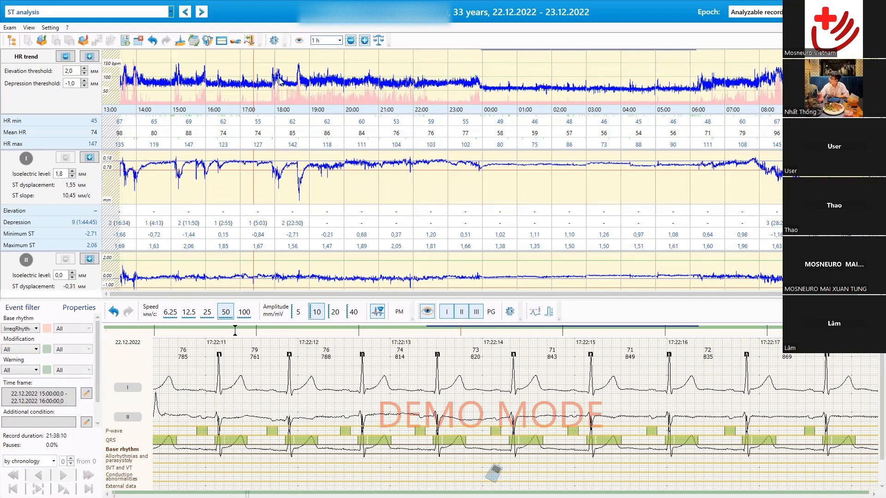
Open the QT analysis of the record.
{"action": "left_click", "coordinate": [173, 12]}
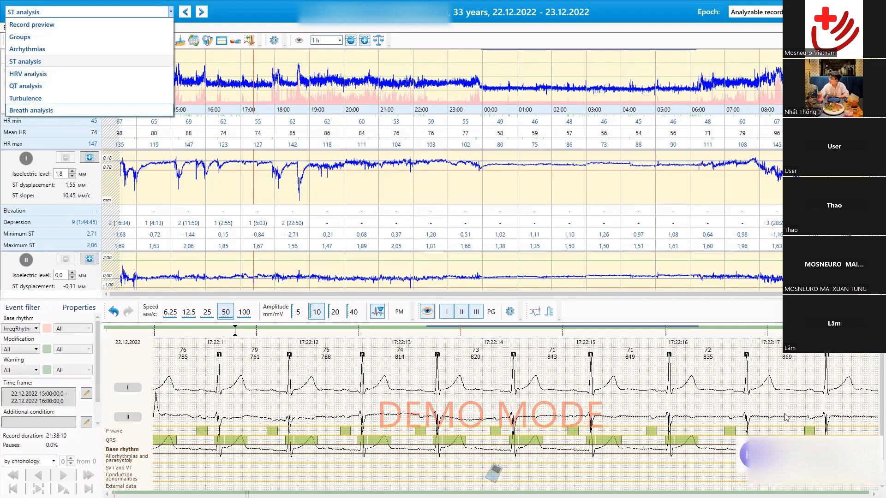
{"action": "left_click", "coordinate": [872, 447]}
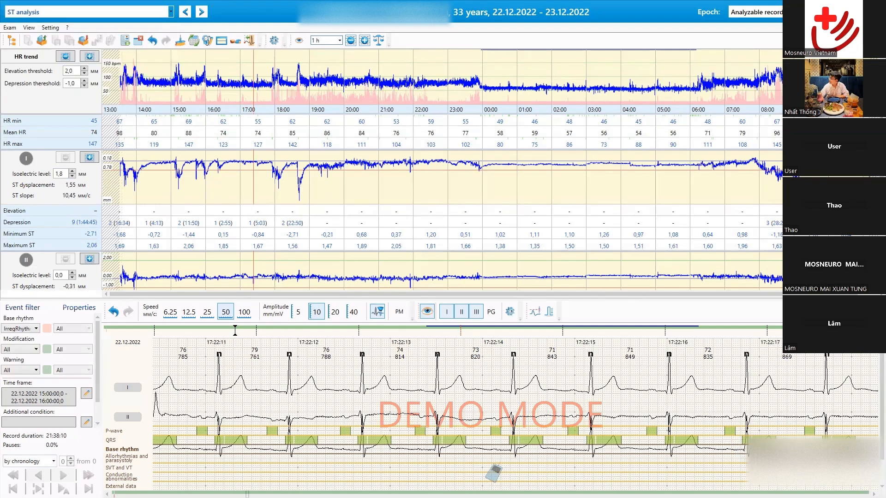
{"action": "left_click", "coordinate": [171, 12]}
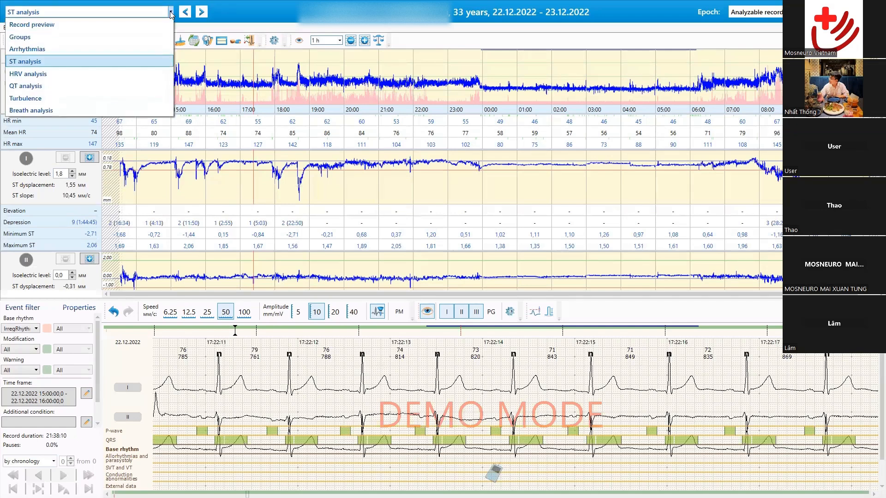
{"action": "left_click", "coordinate": [39, 86]}
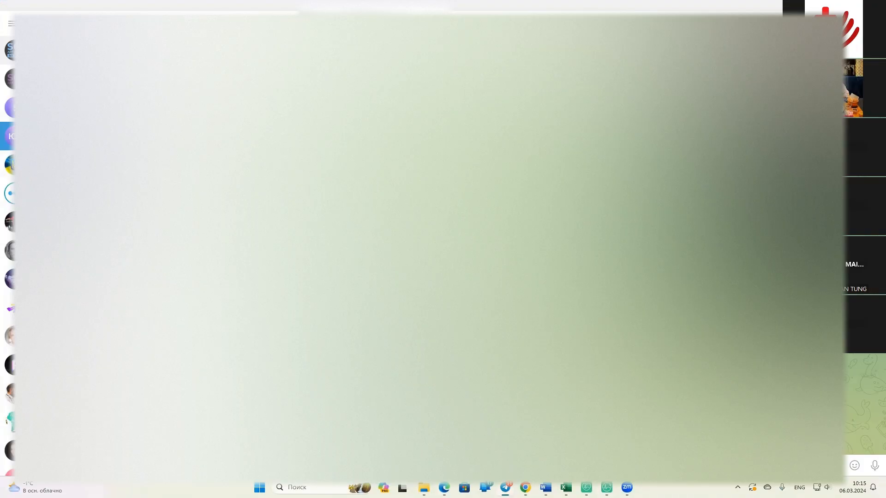
{"action": "type", "text": "o"}
{"action": "key", "text": "alt+Tab"}
{"action": "left_click", "coordinate": [172, 12]}
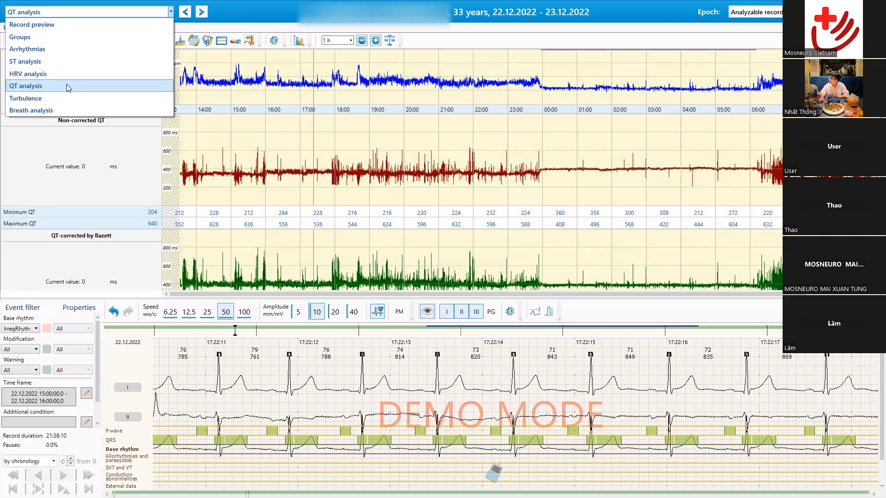
{"action": "left_click", "coordinate": [258, 124]}
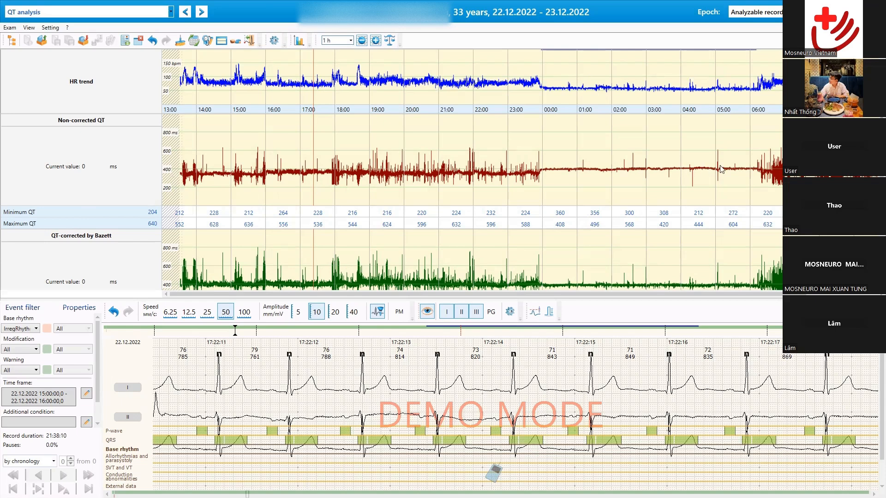
{"action": "scroll", "coordinate": [257, 176], "scroll_direction": "down", "scroll_amount": 1}
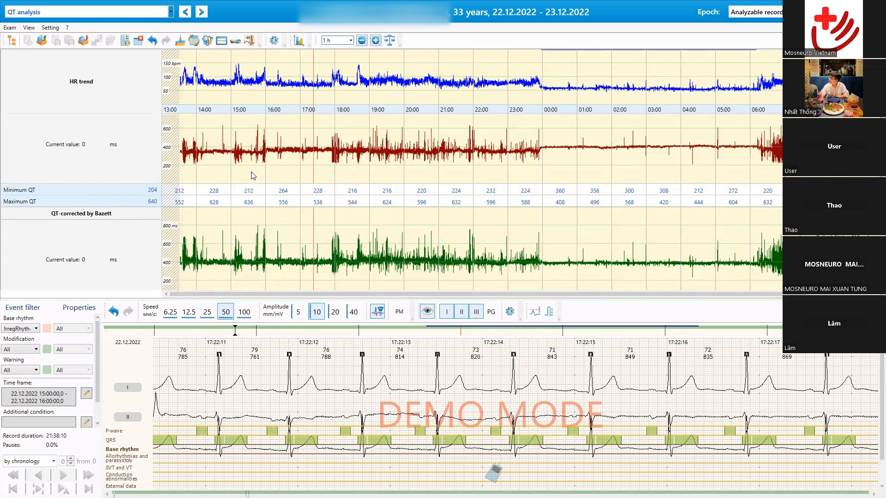
{"action": "scroll", "coordinate": [257, 178], "scroll_direction": "up", "scroll_amount": 1}
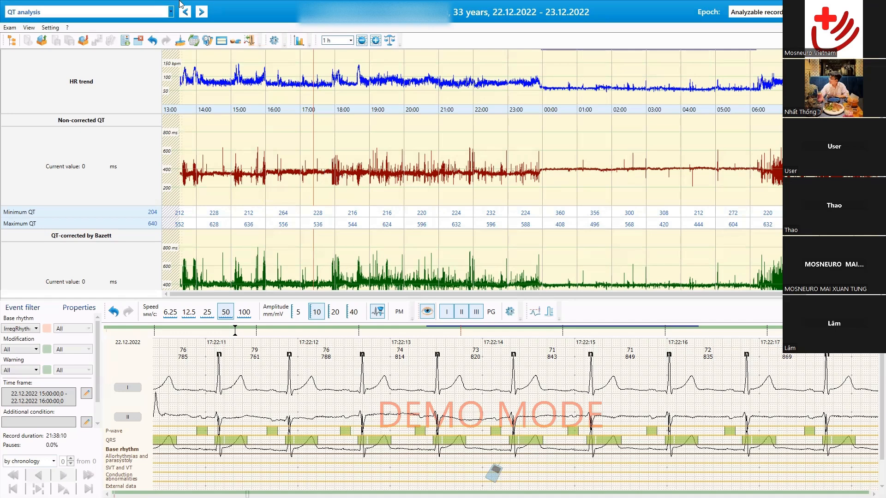
{"action": "left_click", "coordinate": [170, 13]}
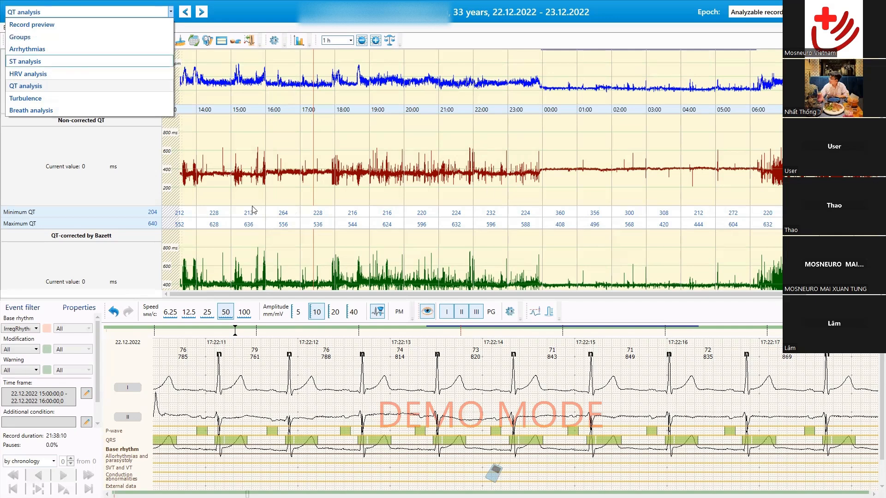
{"action": "left_click", "coordinate": [288, 190]}
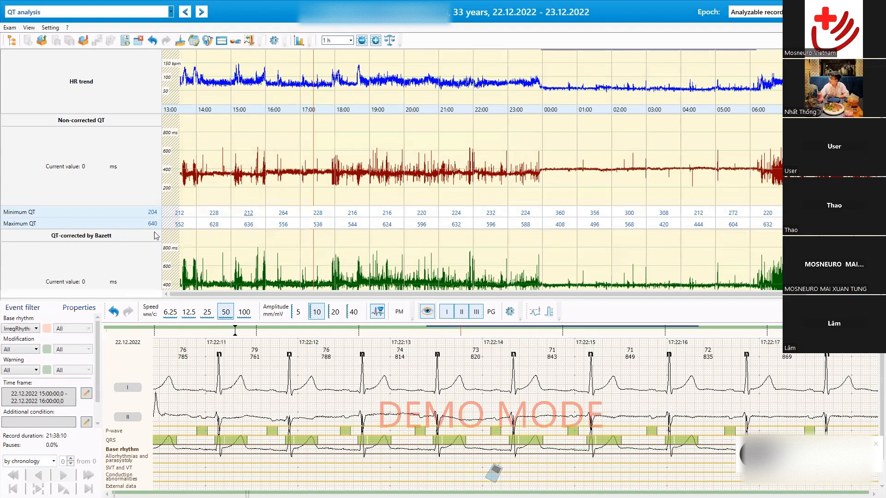
Examine the Bazett-corrected QT trend, checking the current value and ECG near 14:31, 17:21, 0:31, 3:42 and 5:19.
{"action": "scroll", "coordinate": [180, 164], "scroll_direction": "down", "scroll_amount": 1}
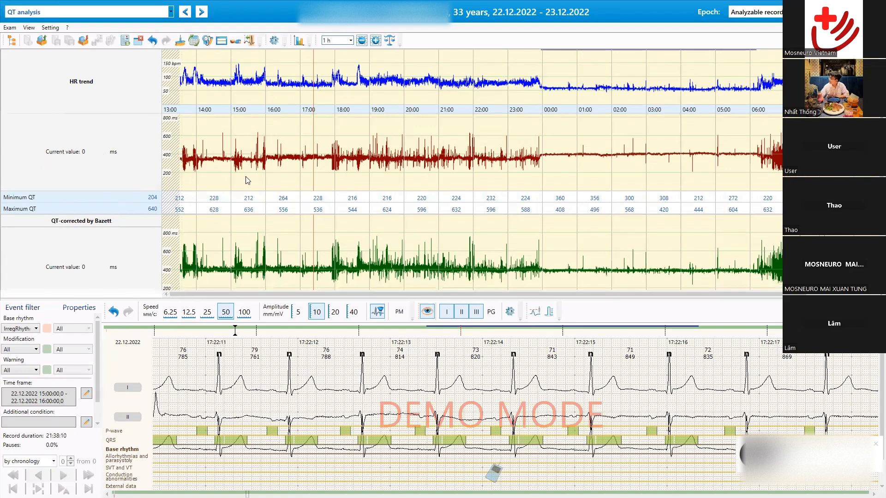
{"action": "scroll", "coordinate": [248, 181], "scroll_direction": "down", "scroll_amount": 1}
{"action": "left_click", "coordinate": [215, 268]}
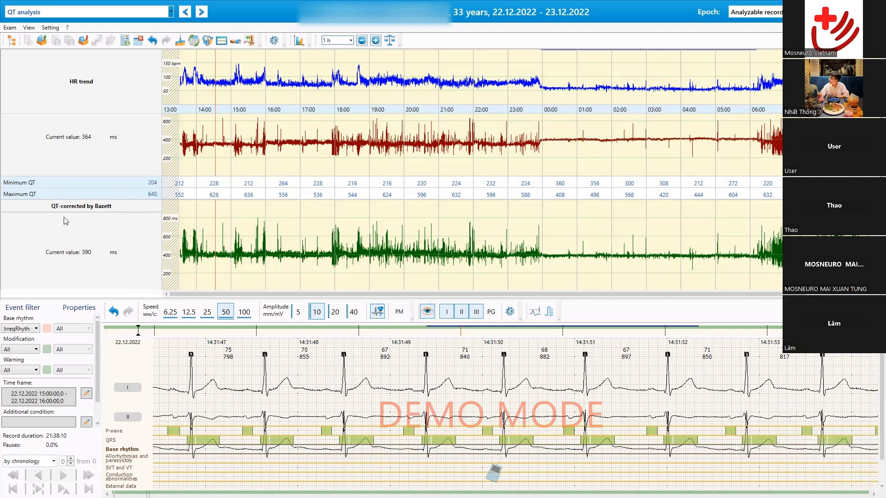
{"action": "left_click", "coordinate": [314, 255]}
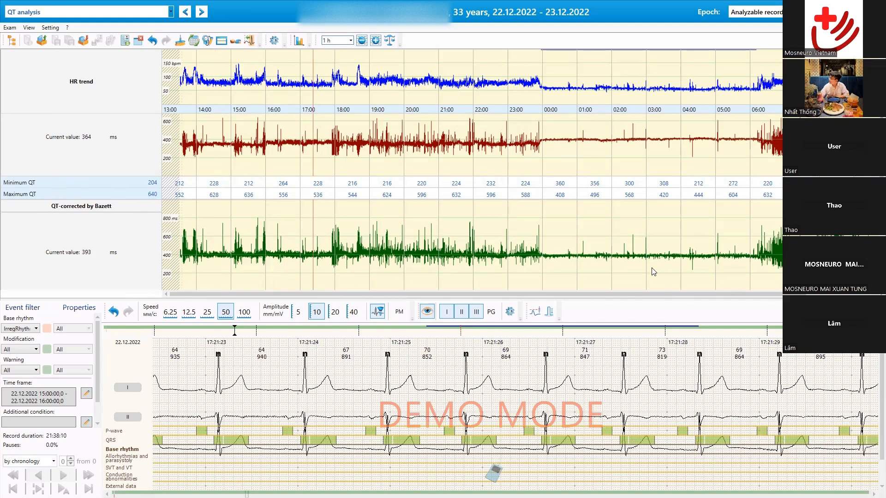
{"action": "left_click", "coordinate": [561, 261]}
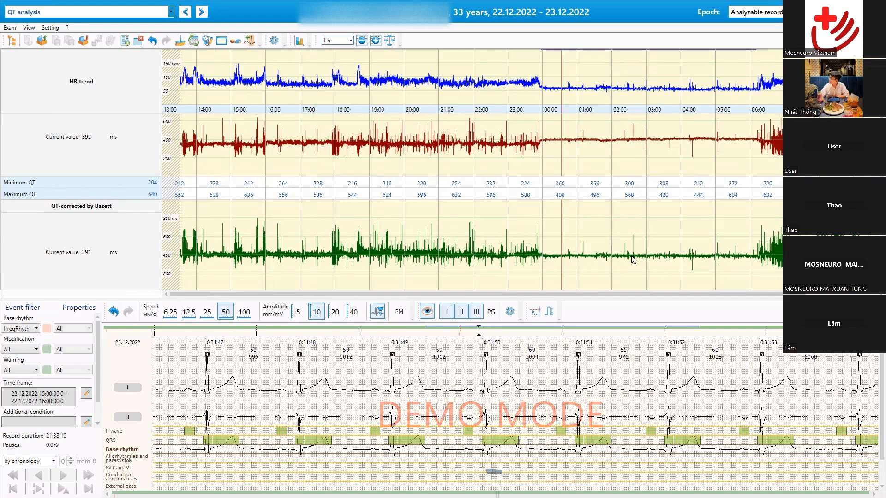
{"action": "left_click", "coordinate": [655, 259]}
{"action": "left_click", "coordinate": [671, 256]}
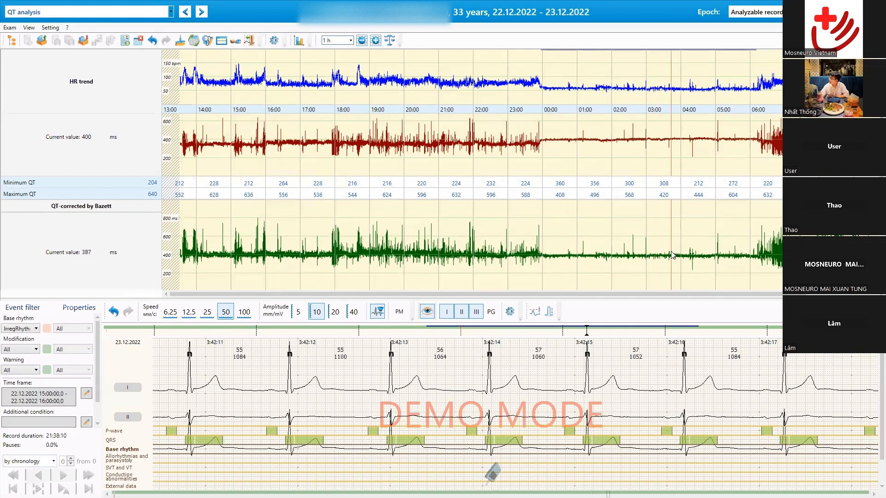
{"action": "left_click", "coordinate": [703, 255]}
{"action": "left_click", "coordinate": [727, 256]}
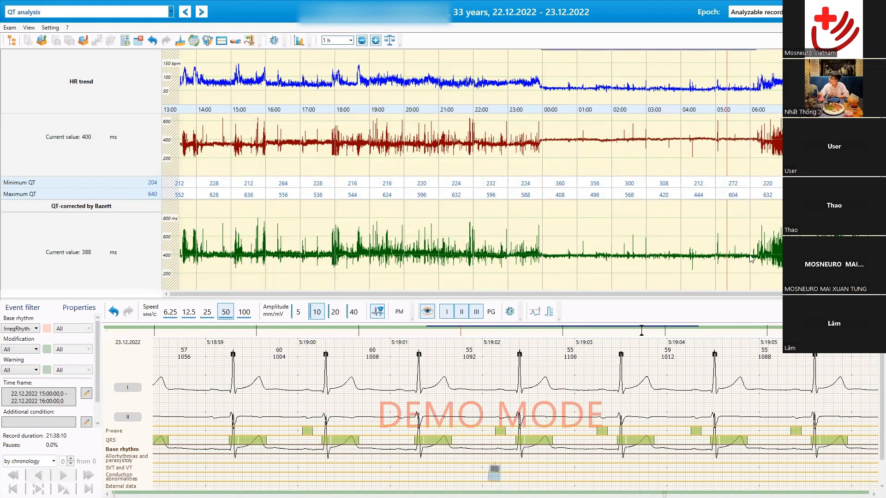
Examine the Bazett-corrected QT trend near 14:39, 17:29 and 17:43, and compare it and its hourly extremes with the Fredericia-corrected trend.
{"action": "left_click", "coordinate": [743, 257]}
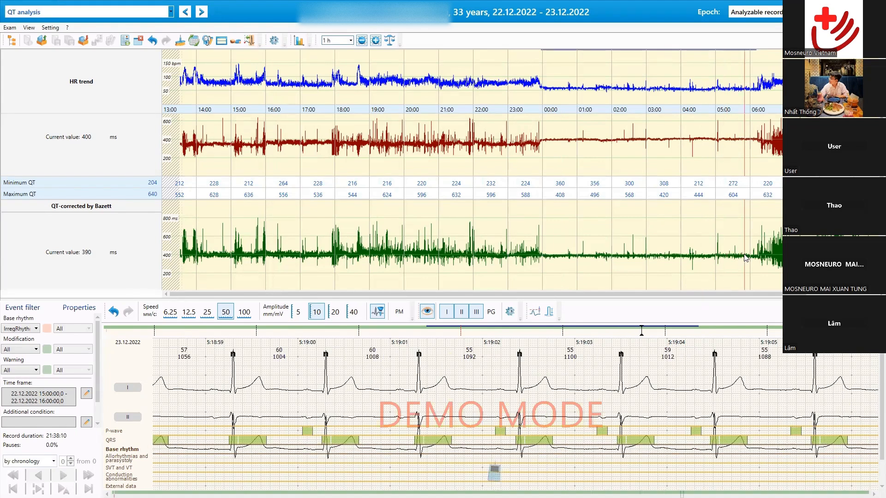
{"action": "left_click", "coordinate": [292, 255]}
{"action": "left_click", "coordinate": [220, 262]}
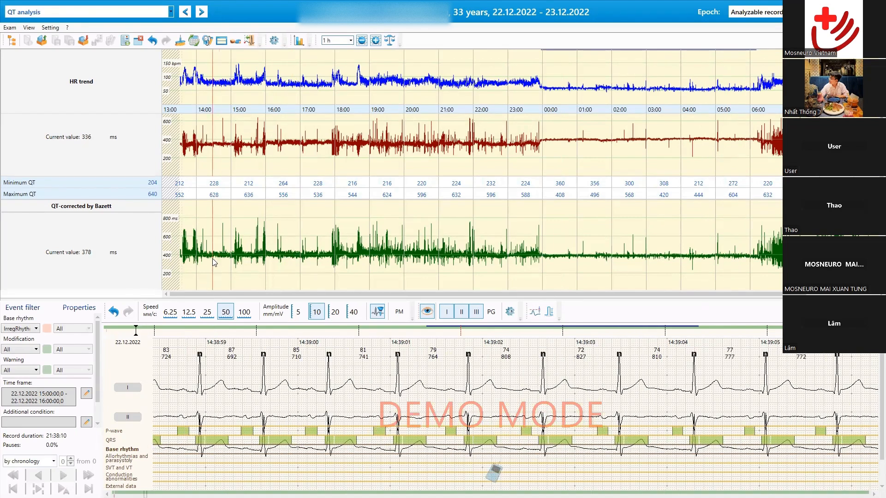
{"action": "left_click", "coordinate": [213, 261]}
{"action": "left_click", "coordinate": [289, 259]}
{"action": "left_click", "coordinate": [318, 258]}
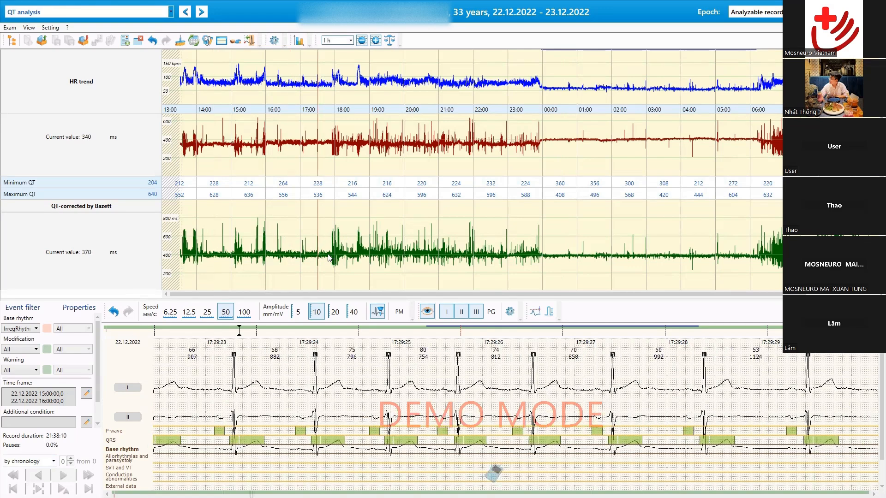
{"action": "left_click", "coordinate": [327, 258]}
{"action": "scroll", "coordinate": [628, 258], "scroll_direction": "down", "scroll_amount": 5}
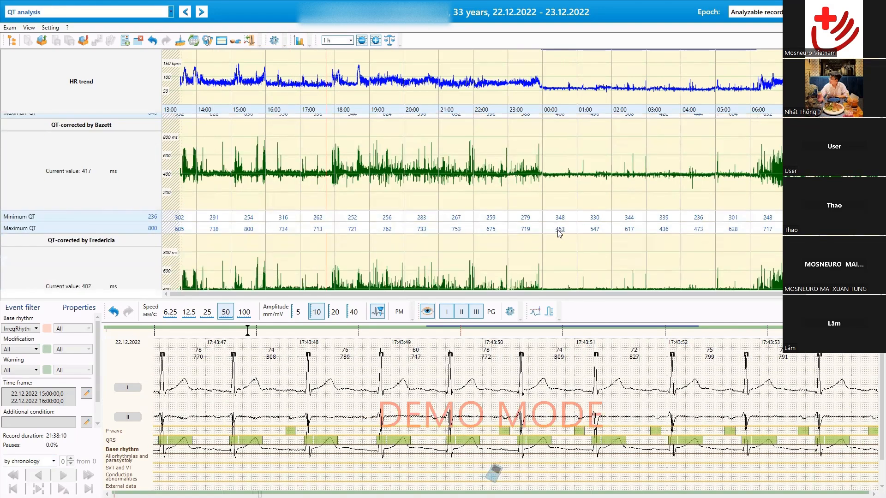
{"action": "scroll", "coordinate": [277, 230], "scroll_direction": "down", "scroll_amount": 3}
{"action": "scroll", "coordinate": [552, 266], "scroll_direction": "up", "scroll_amount": 6}
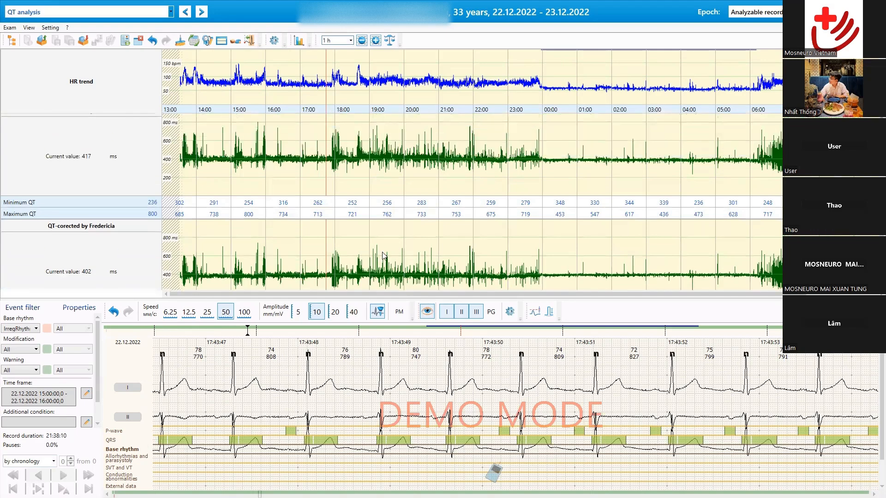
{"action": "scroll", "coordinate": [552, 266], "scroll_direction": "up", "scroll_amount": 1}
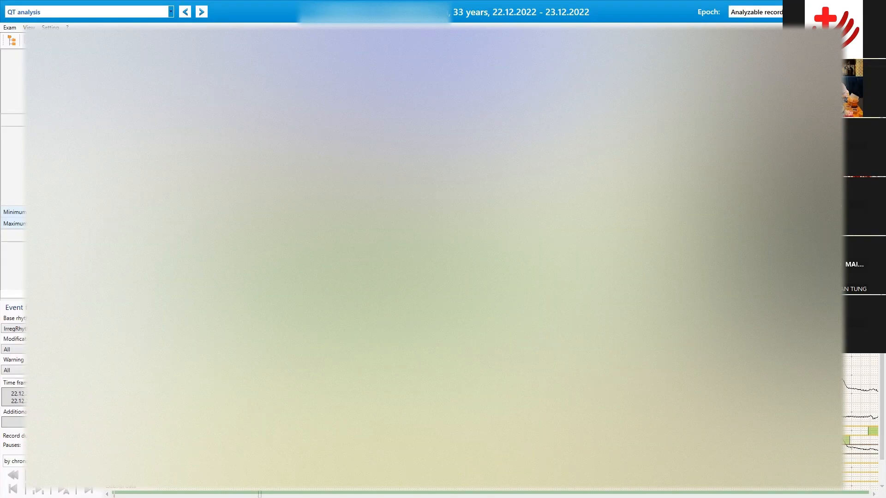
Switch to the record of 17.11.2022 - 18.11.2022 and examine its ECG near 10:06, 18:46, 22:34, 21:34, 22:36 and 22:20.
{"action": "key", "text": "alt+Tab"}
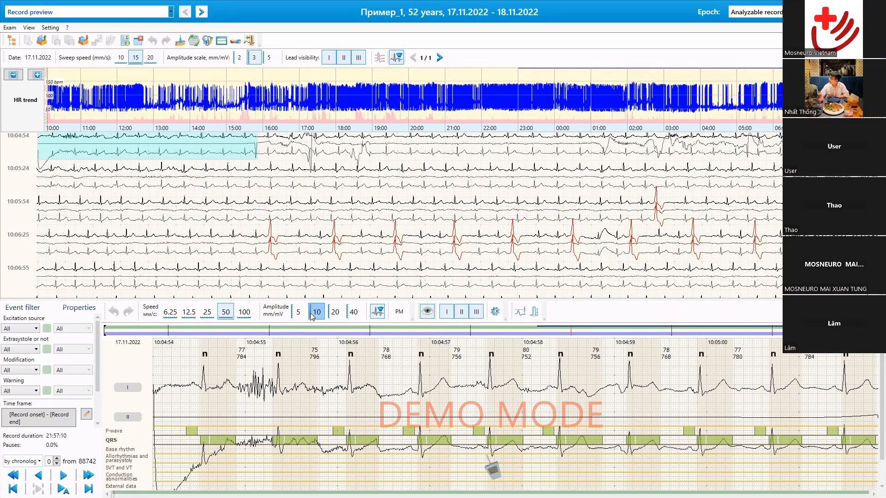
{"action": "left_click", "coordinate": [395, 235]}
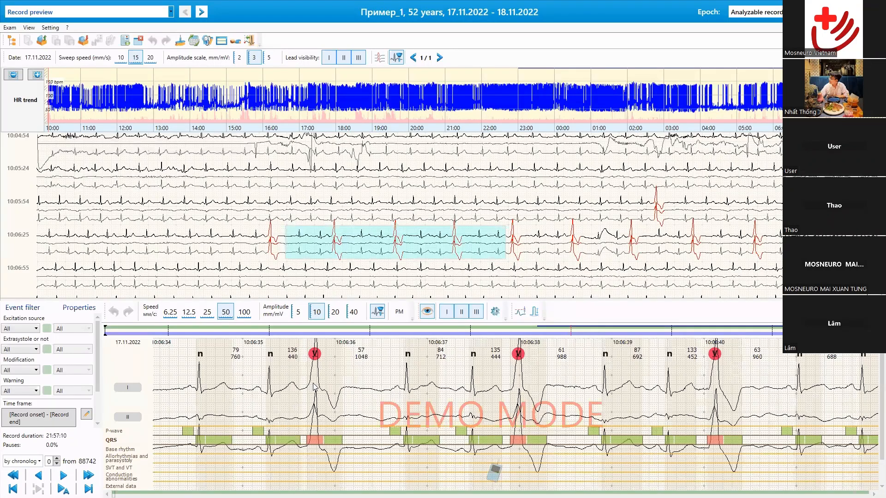
{"action": "left_click", "coordinate": [367, 101]}
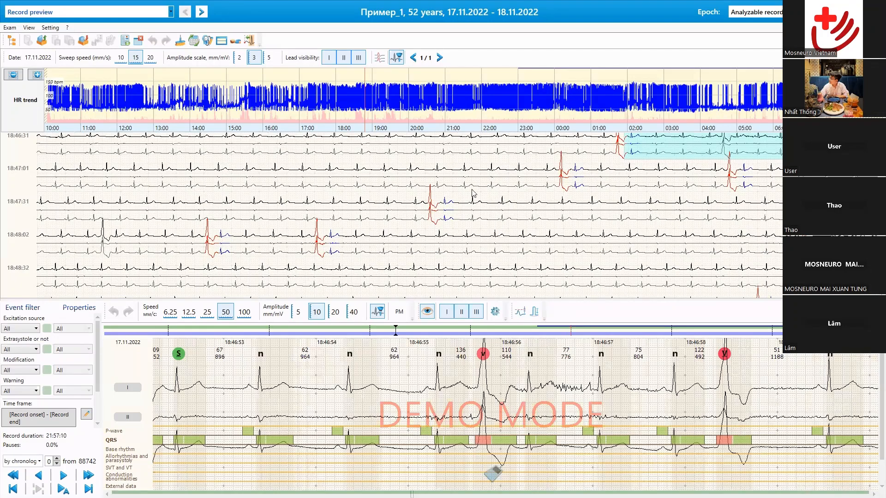
{"action": "left_click", "coordinate": [503, 103]}
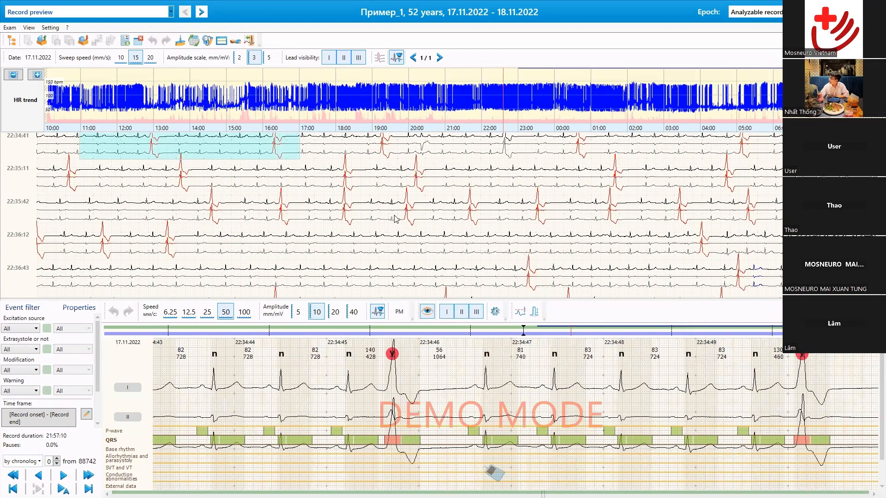
{"action": "left_click", "coordinate": [466, 99]}
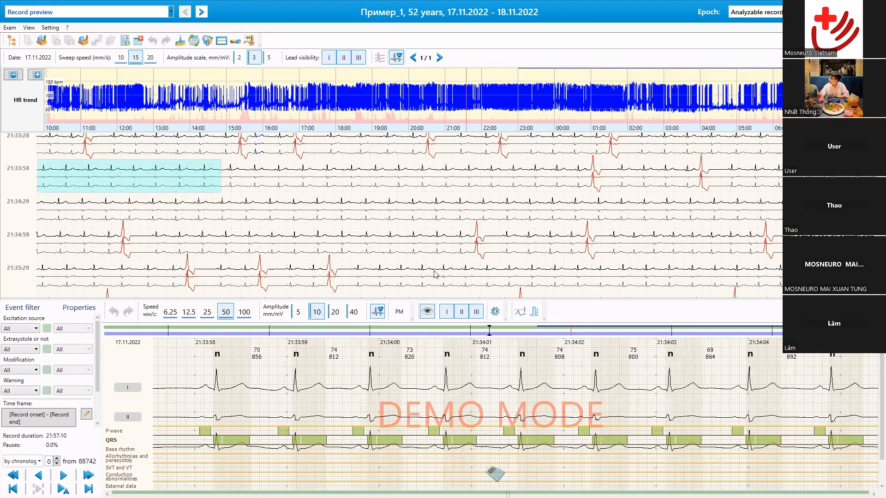
{"action": "left_click", "coordinate": [504, 99]}
{"action": "left_click", "coordinate": [536, 104]}
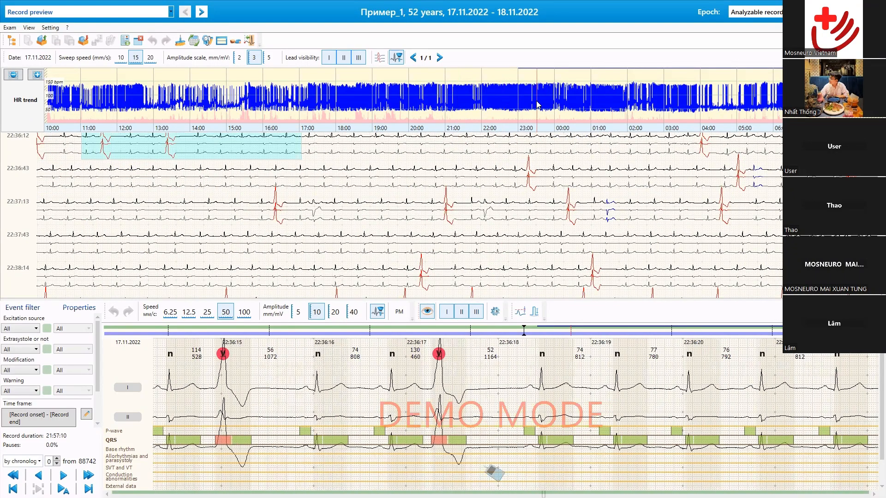
{"action": "left_click", "coordinate": [495, 101]}
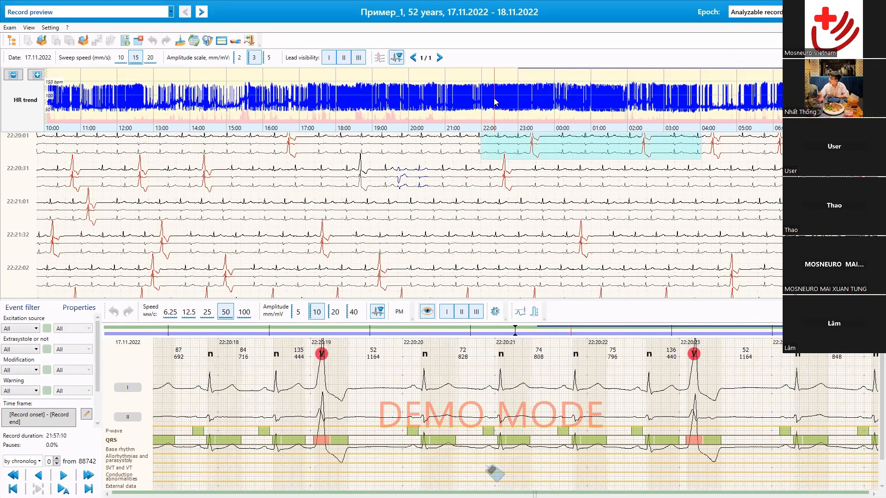
Reclassify the uncertain QRS complex between 22:20:44 and 22:20:45 as a premature ventricular beat.
{"action": "left_click", "coordinate": [395, 177]}
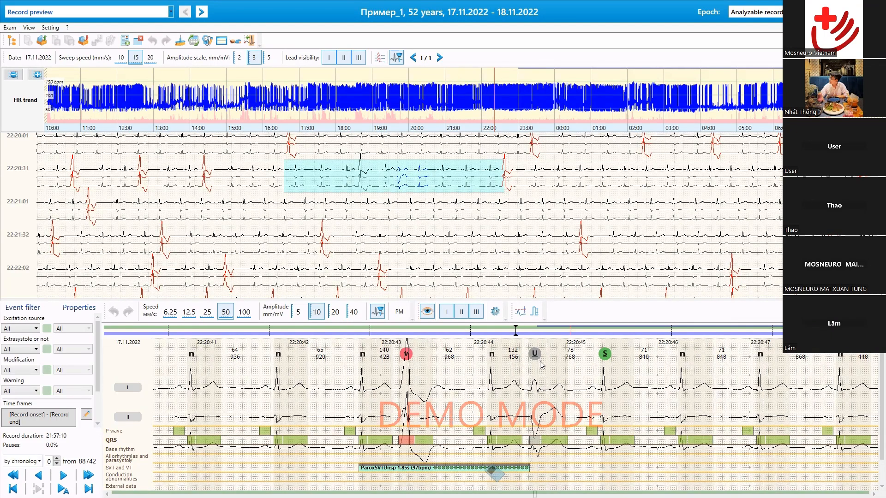
{"action": "left_click", "coordinate": [544, 440]}
{"action": "right_click", "coordinate": [544, 443]}
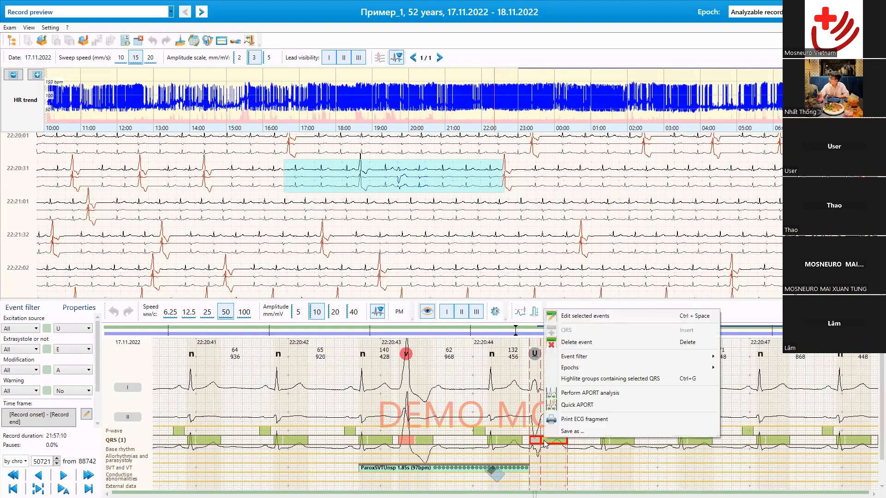
{"action": "left_click", "coordinate": [590, 319]}
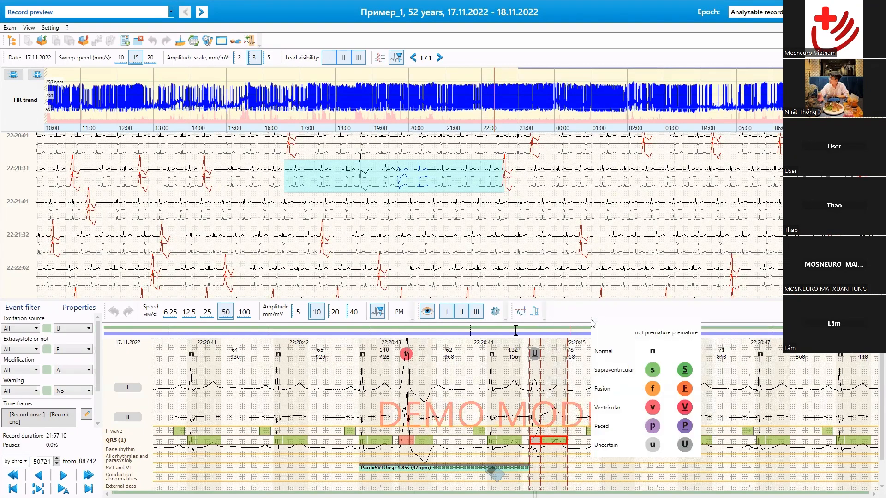
{"action": "left_click", "coordinate": [685, 408]}
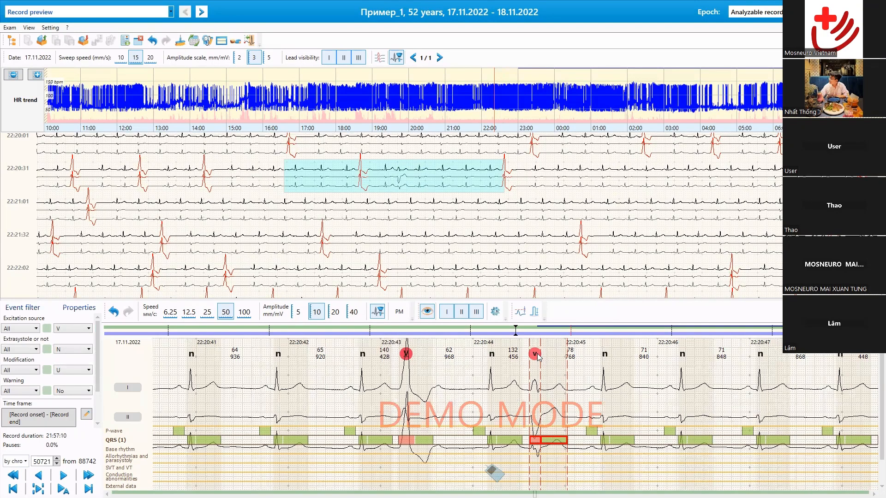
{"action": "right_click", "coordinate": [540, 440]}
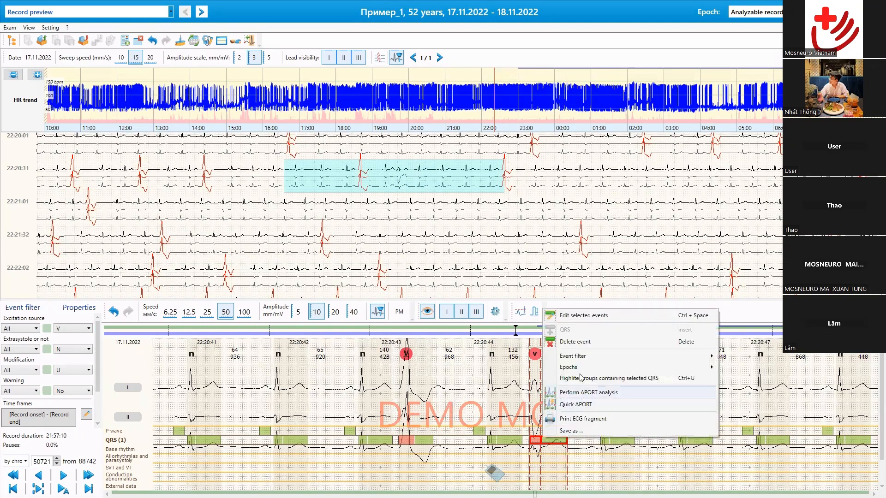
{"action": "left_click", "coordinate": [576, 316]}
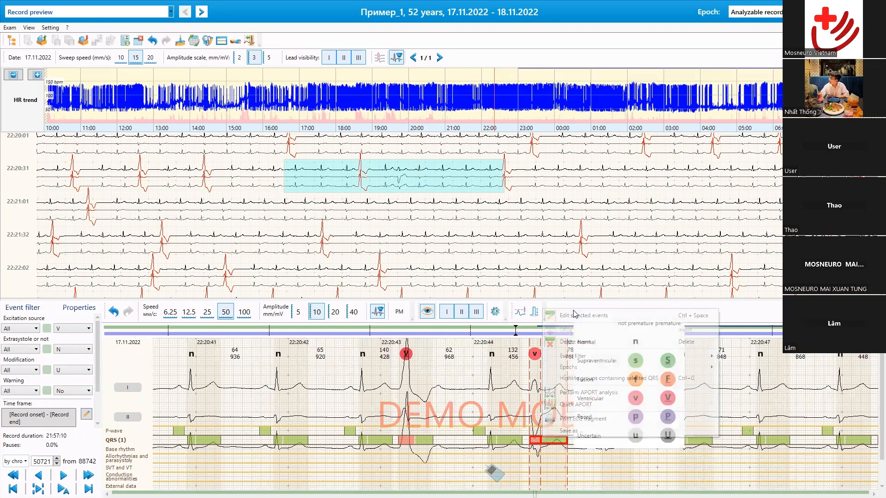
{"action": "left_click", "coordinate": [667, 399]}
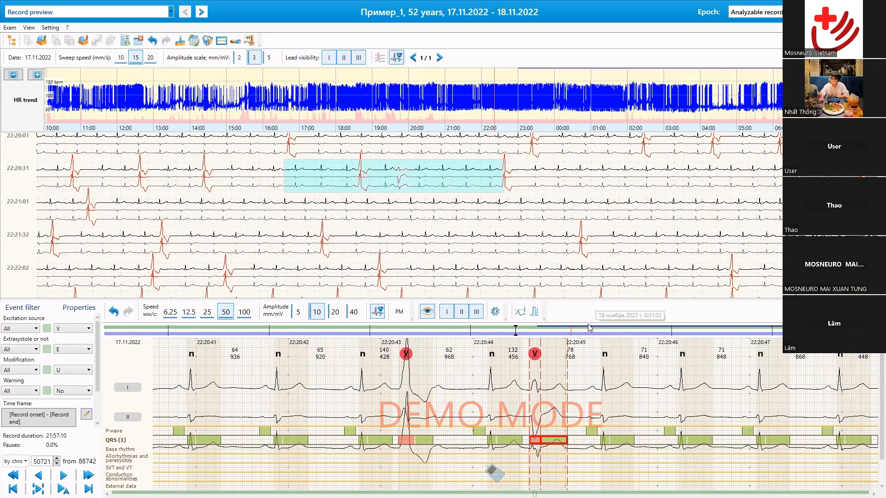
Enlarge the ECG view and run APORT analysis on the selected ventricular beat, using leads I and II among available QRS at medium similarity.
{"action": "left_click_drag", "start_coordinate": [586, 296], "coordinate": [578, 243]}
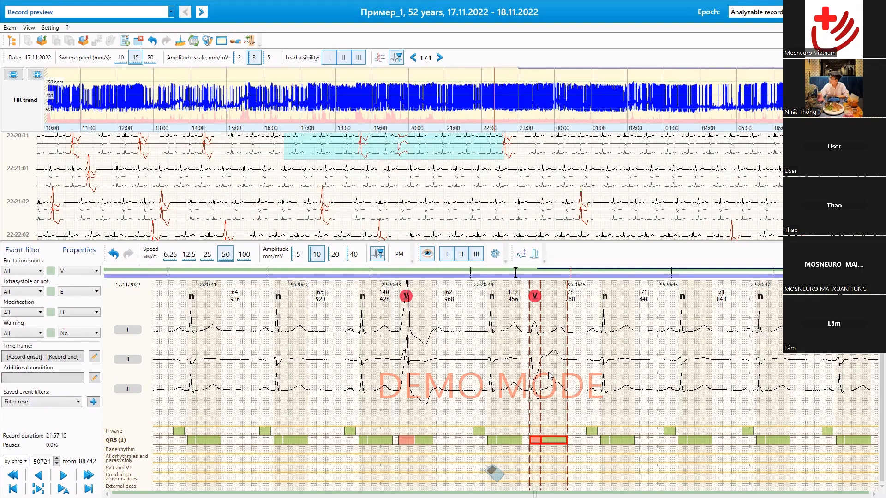
{"action": "right_click", "coordinate": [546, 438]}
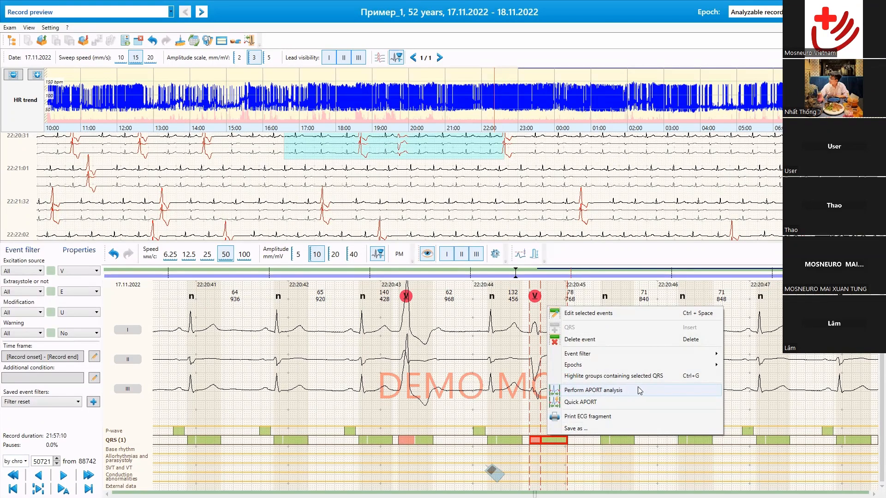
{"action": "left_click", "coordinate": [575, 392]}
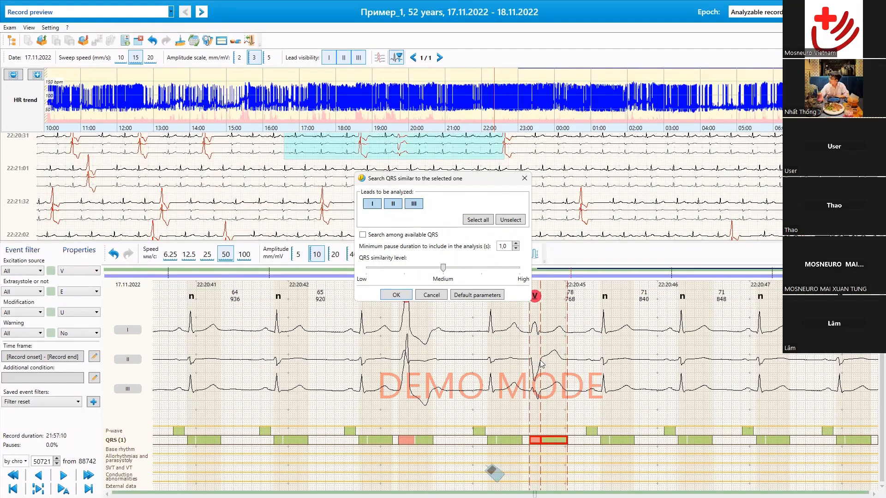
{"action": "left_click", "coordinate": [413, 205]}
{"action": "left_click", "coordinate": [362, 235]}
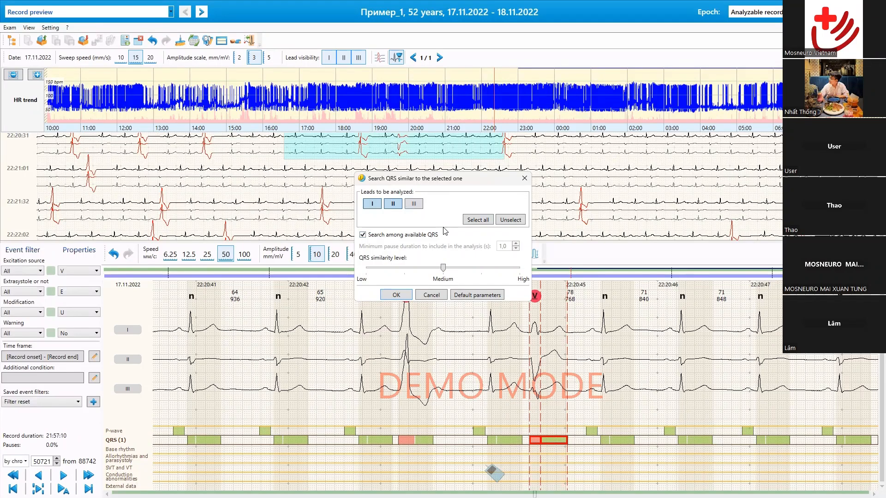
{"action": "left_click", "coordinate": [405, 297]}
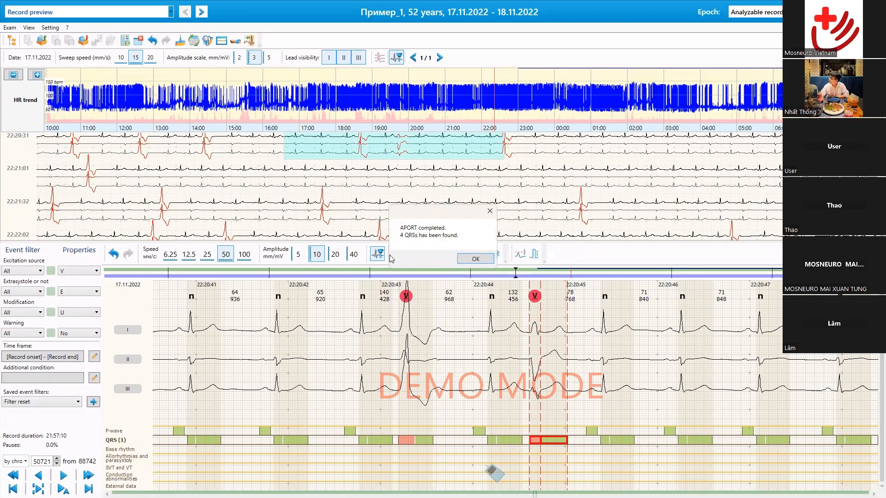
{"action": "left_click", "coordinate": [463, 260]}
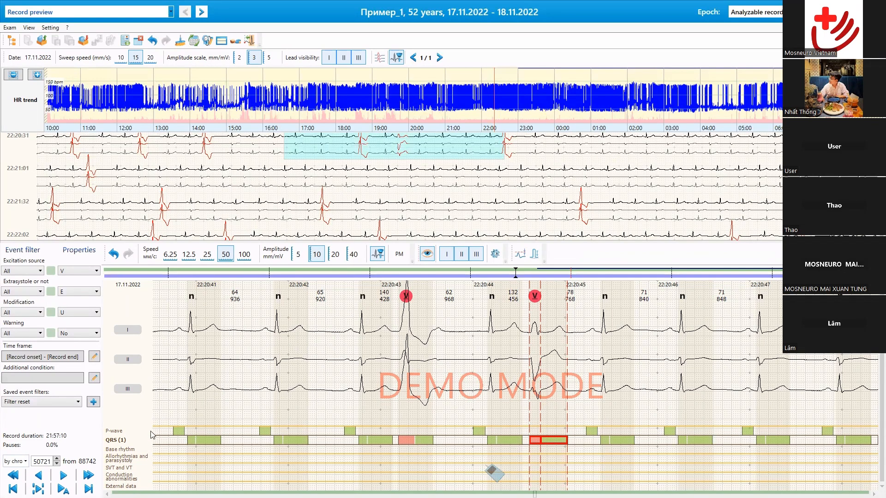
Review the SVT and VT events chronologically from event 12 to event 22, checking the ECG of each paroxysmal SVT episode.
{"action": "left_click", "coordinate": [139, 450]}
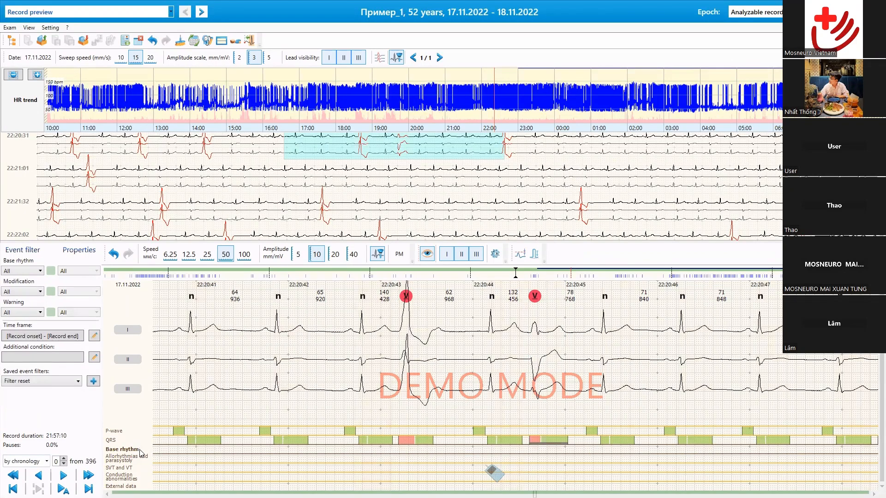
{"action": "left_click", "coordinate": [120, 468]}
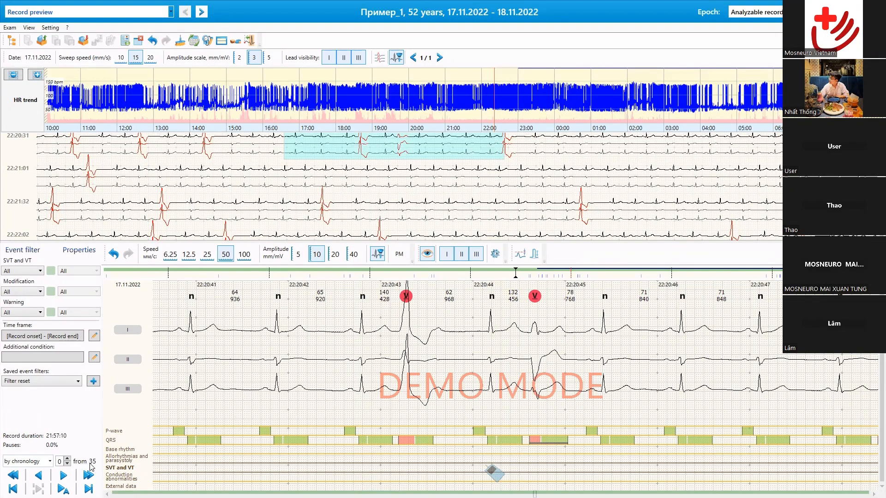
{"action": "left_click", "coordinate": [64, 475]}
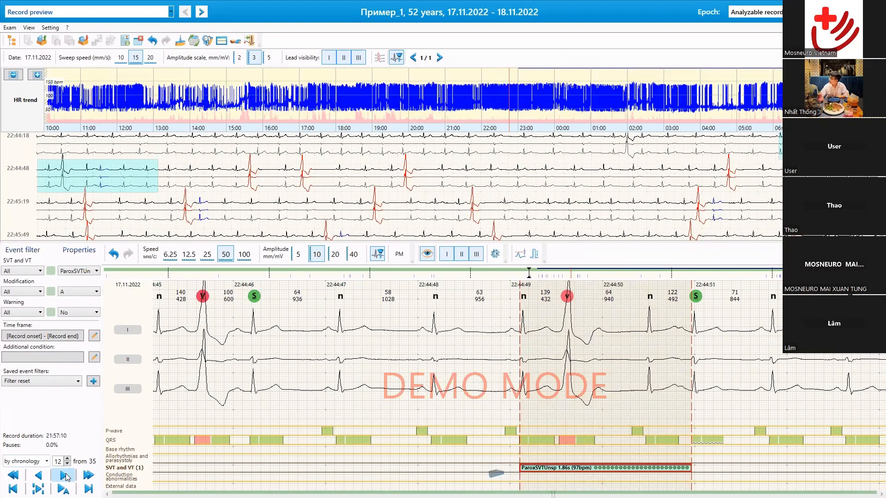
{"action": "left_click", "coordinate": [65, 476]}
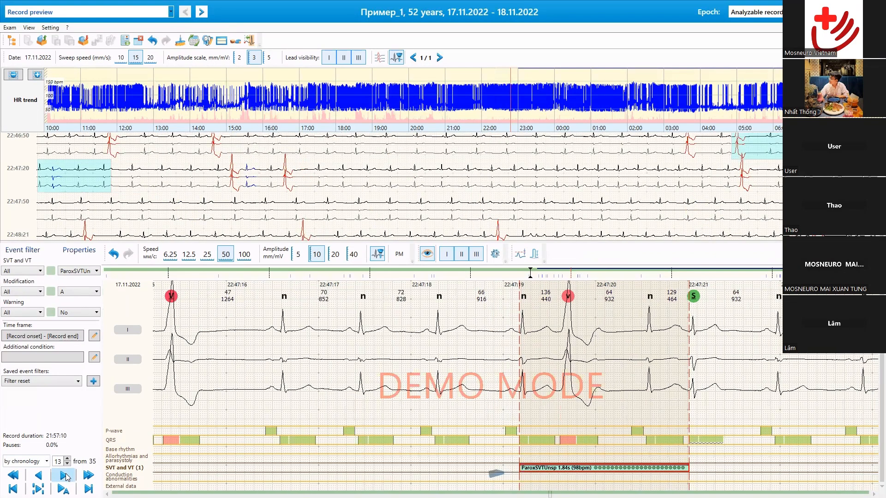
{"action": "left_click", "coordinate": [65, 476]}
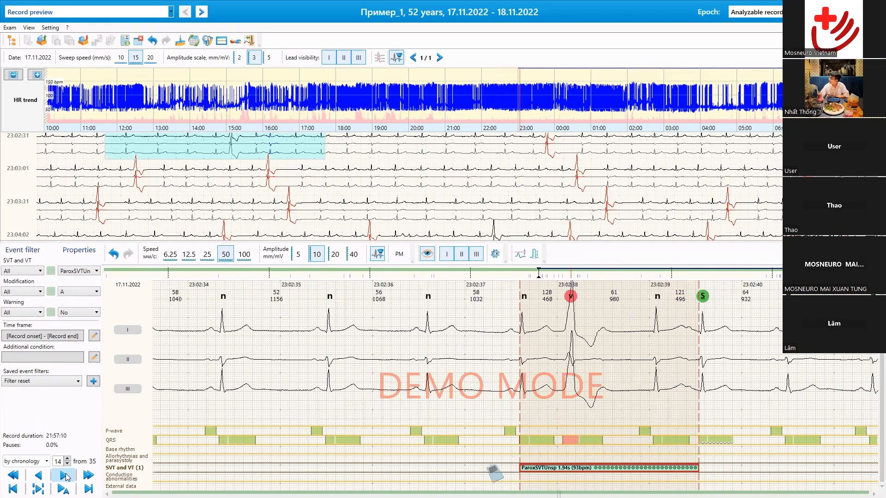
{"action": "left_click", "coordinate": [65, 476]}
{"action": "left_click", "coordinate": [65, 475]}
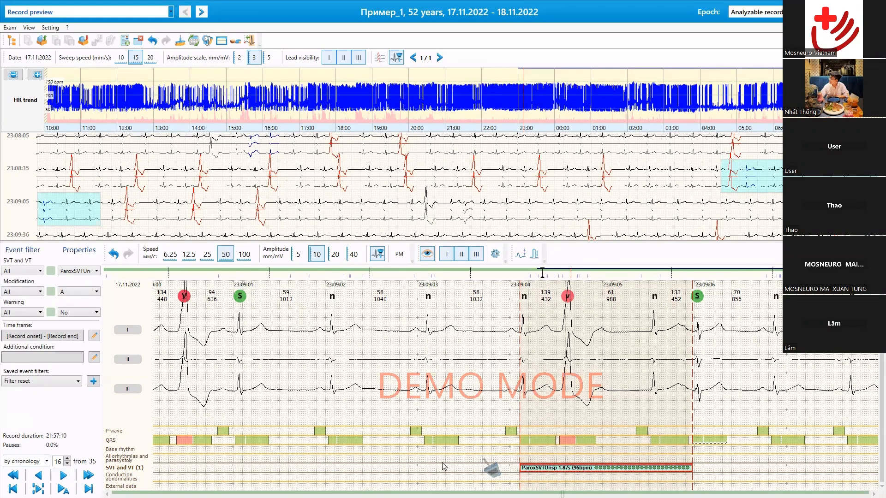
{"action": "left_click", "coordinate": [63, 475]}
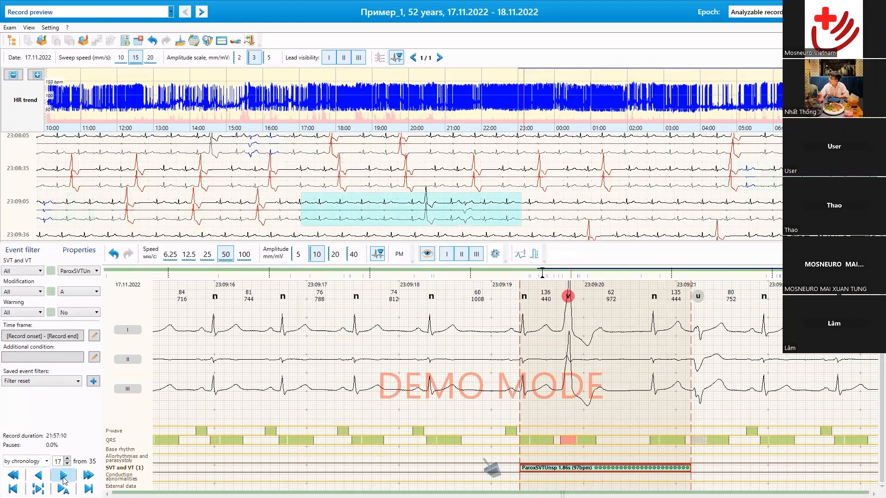
{"action": "left_click", "coordinate": [63, 475]}
{"action": "left_click", "coordinate": [63, 475]}
{"action": "left_click", "coordinate": [63, 475]}
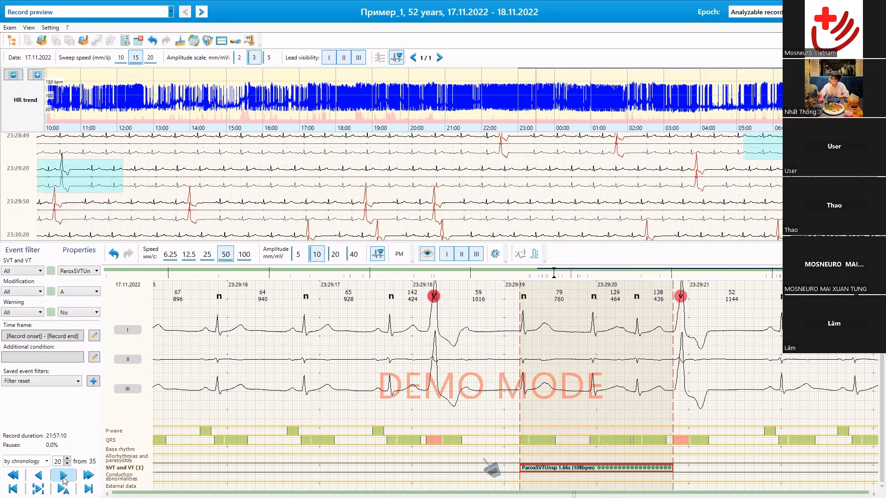
{"action": "left_click", "coordinate": [63, 475]}
{"action": "left_click", "coordinate": [63, 475]}
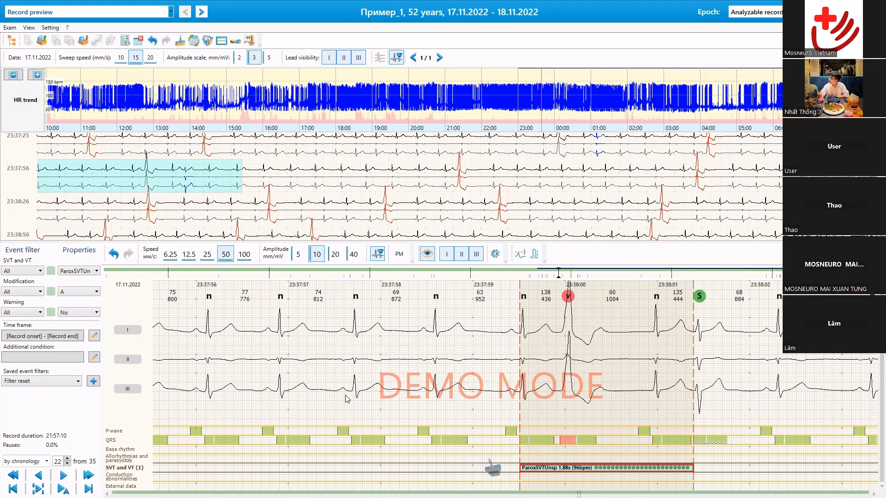
Select all events from the paroxysmal SVT event filter, replace them with Patch, and check the event near 13:29:57.
{"action": "right_click", "coordinate": [533, 470]}
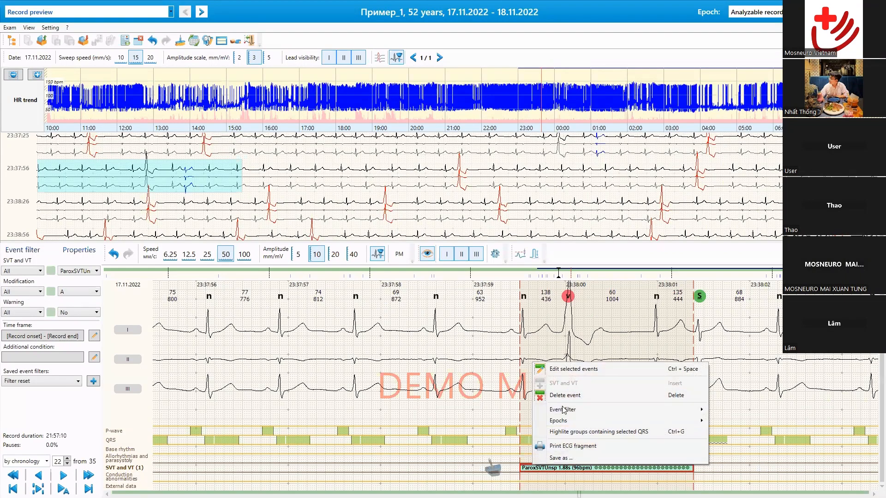
{"action": "mouse_move", "coordinate": [568, 414]}
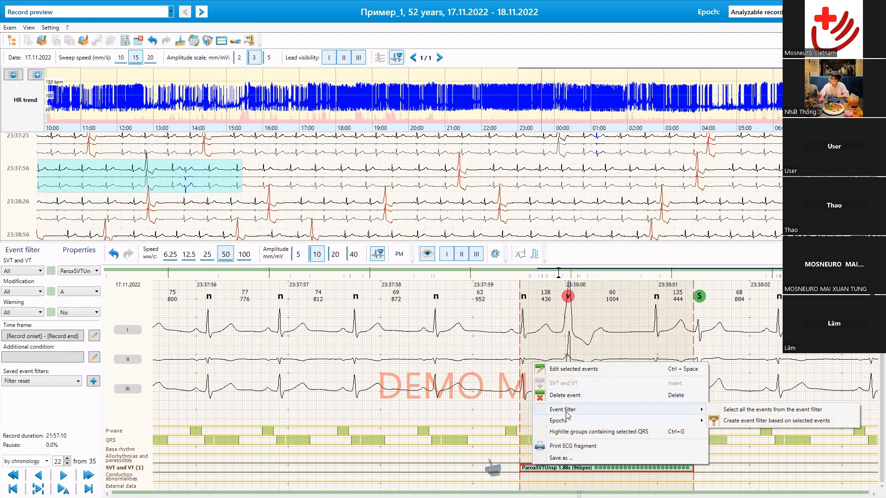
{"action": "left_click", "coordinate": [763, 412]}
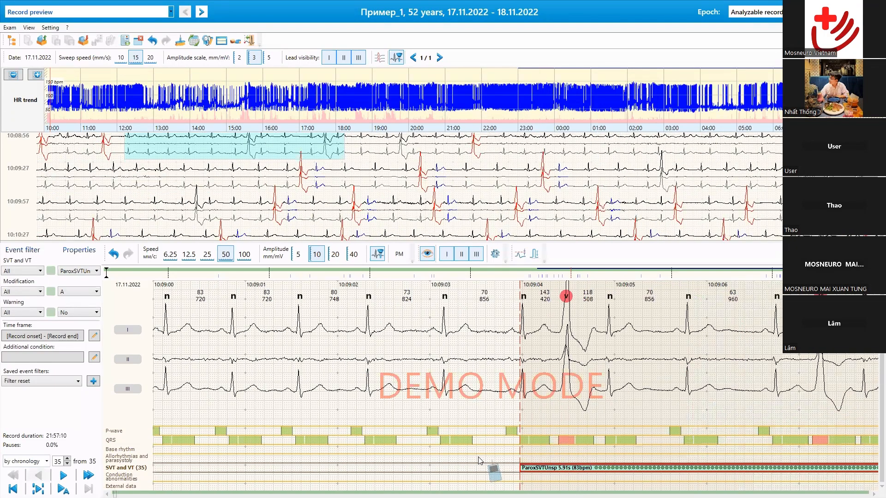
{"action": "key", "text": "Right"}
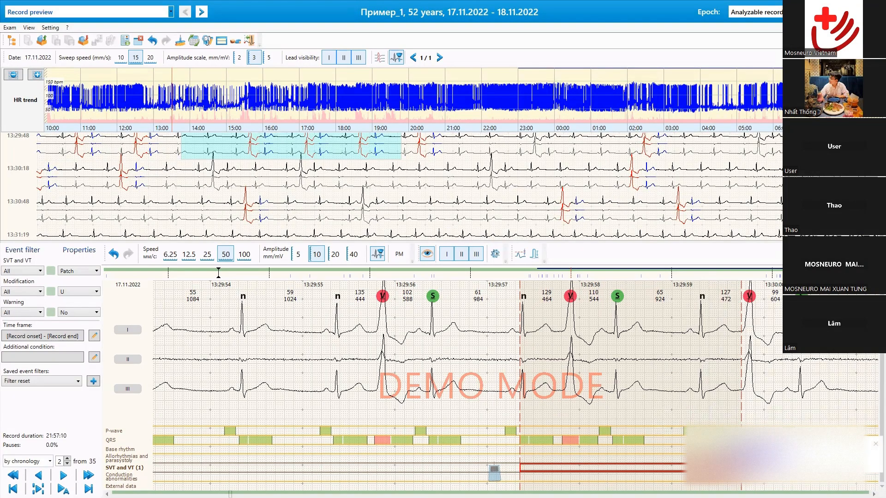
{"action": "left_click", "coordinate": [875, 445]}
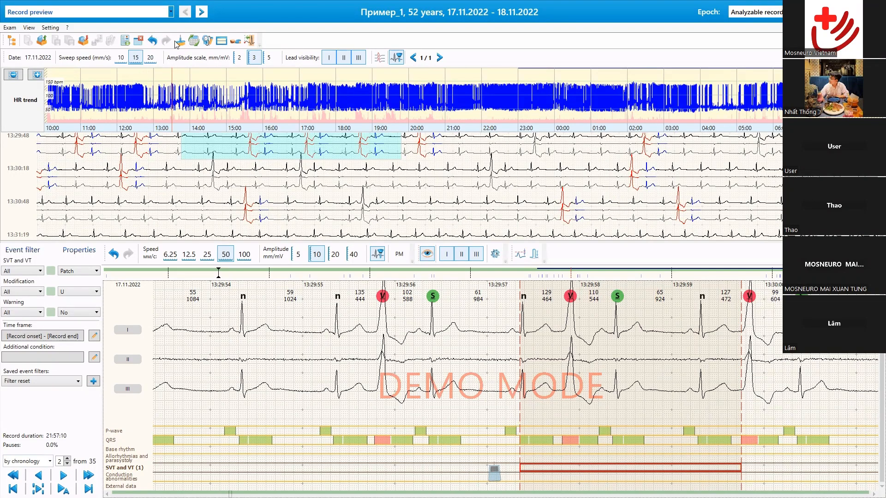
Switch to the Groups view and find the Non-sinus unspecified QRS groups.
{"action": "left_click", "coordinate": [171, 13]}
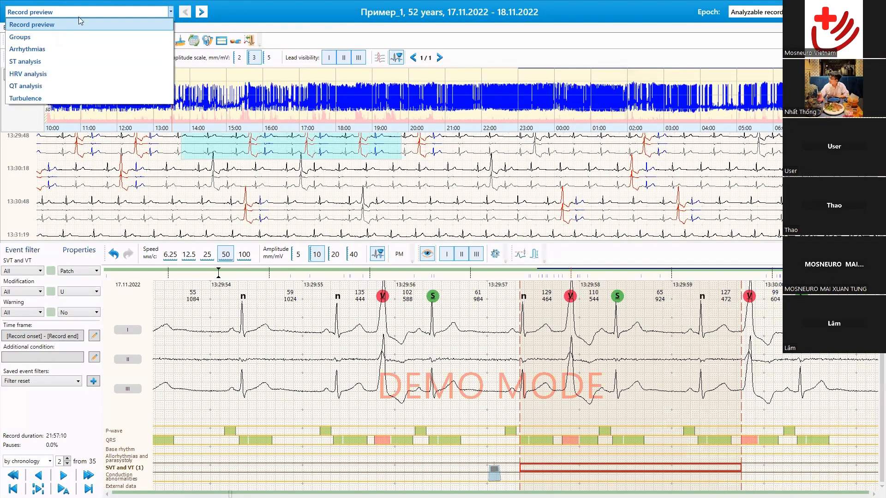
{"action": "left_click", "coordinate": [61, 31]}
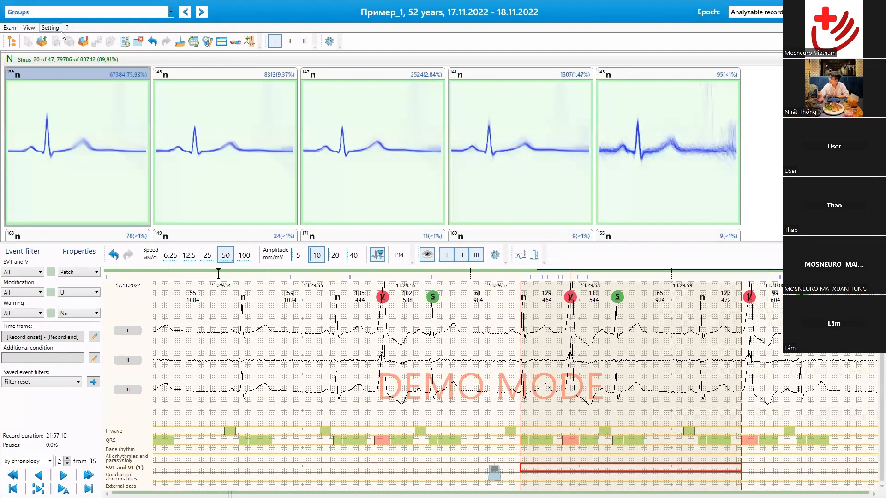
{"action": "scroll", "coordinate": [119, 122], "scroll_direction": "down", "scroll_amount": 5}
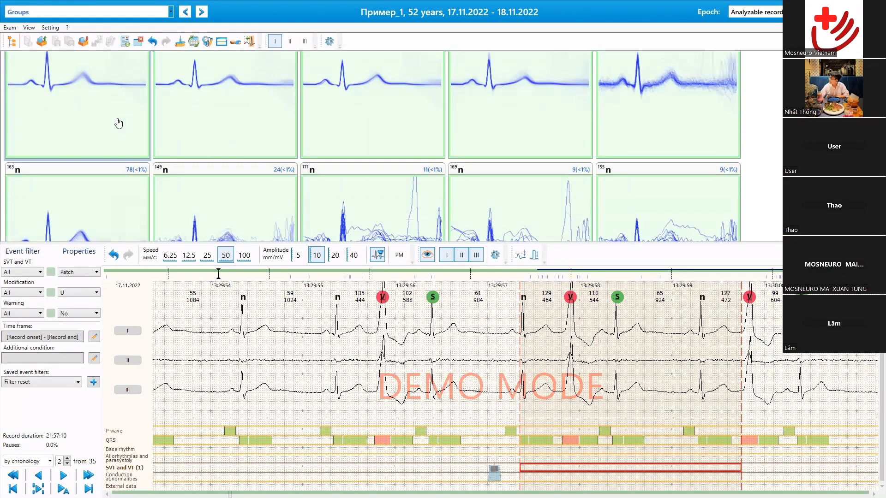
{"action": "scroll", "coordinate": [335, 133], "scroll_direction": "down", "scroll_amount": 5}
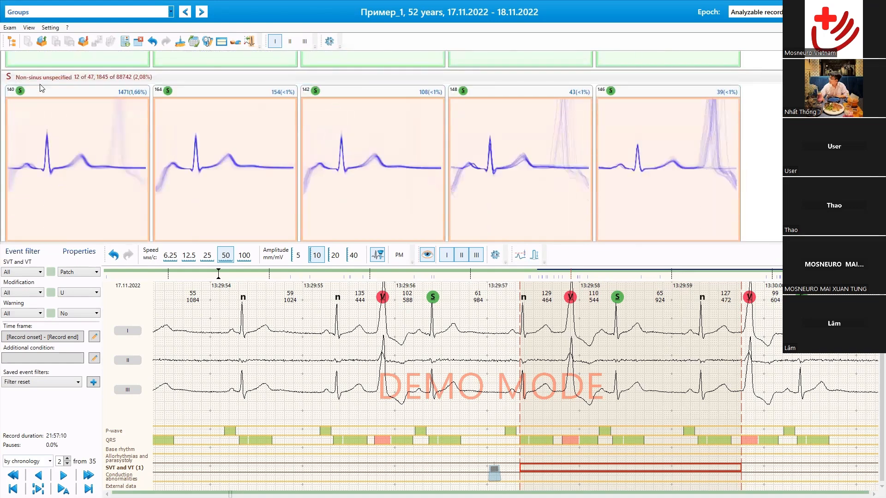
Examine the ECG of non-sinus groups 142, 148, 164, 140, 146, 174 and 144 to judge their classification.
{"action": "left_click", "coordinate": [319, 179]}
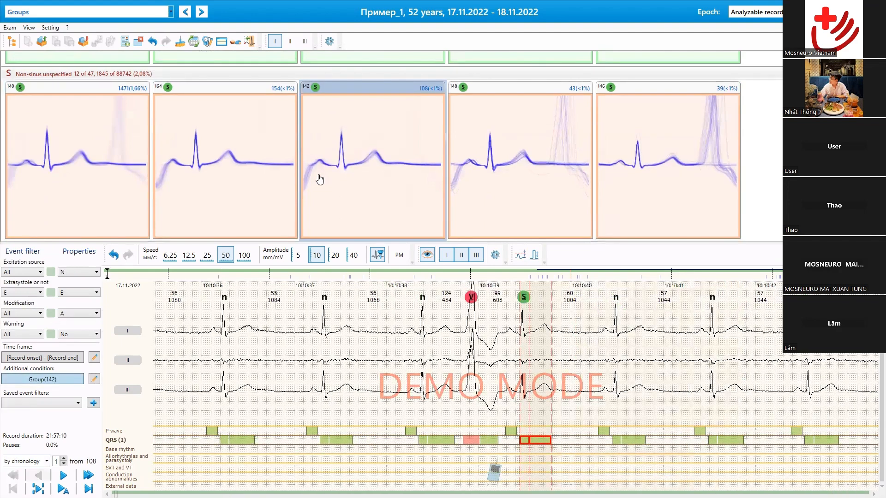
{"action": "left_click", "coordinate": [531, 187]}
{"action": "left_click", "coordinate": [390, 174]}
{"action": "left_click", "coordinate": [224, 192]}
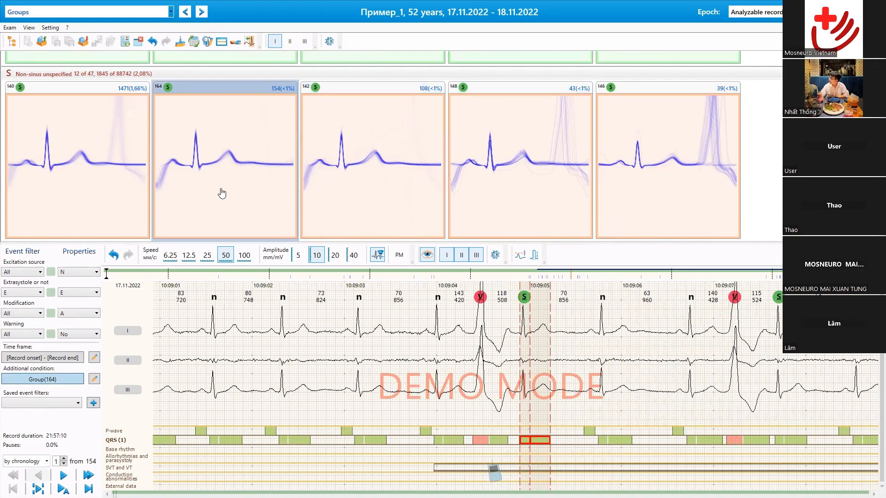
{"action": "left_click", "coordinate": [110, 197]}
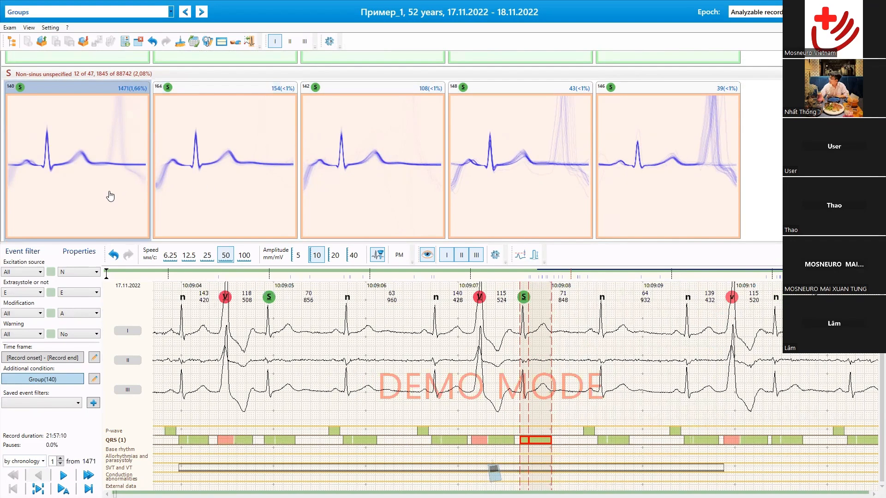
{"action": "left_click", "coordinate": [247, 178]}
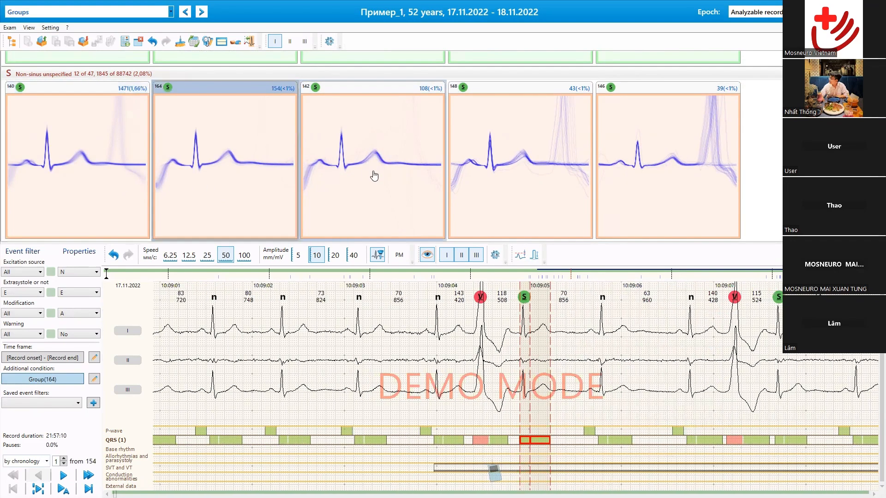
{"action": "left_click", "coordinate": [374, 174]}
{"action": "left_click", "coordinate": [493, 171]}
{"action": "left_click", "coordinate": [651, 185]}
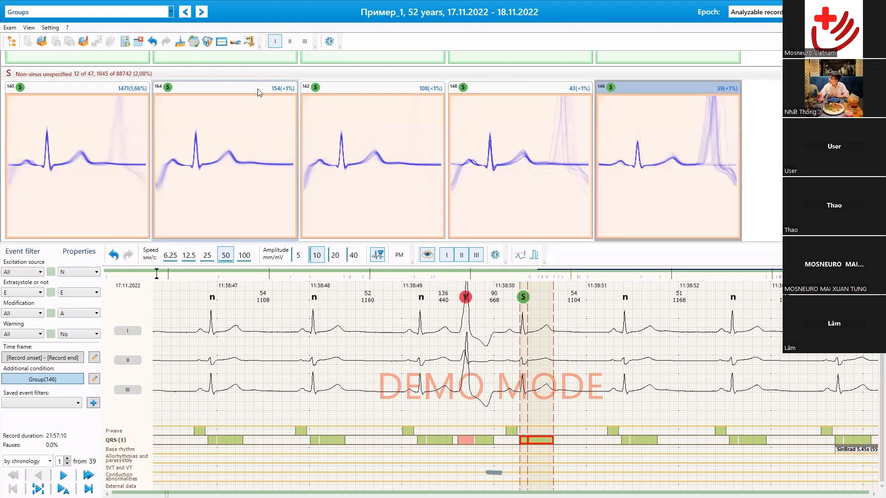
{"action": "scroll", "coordinate": [295, 152], "scroll_direction": "down", "scroll_amount": 5}
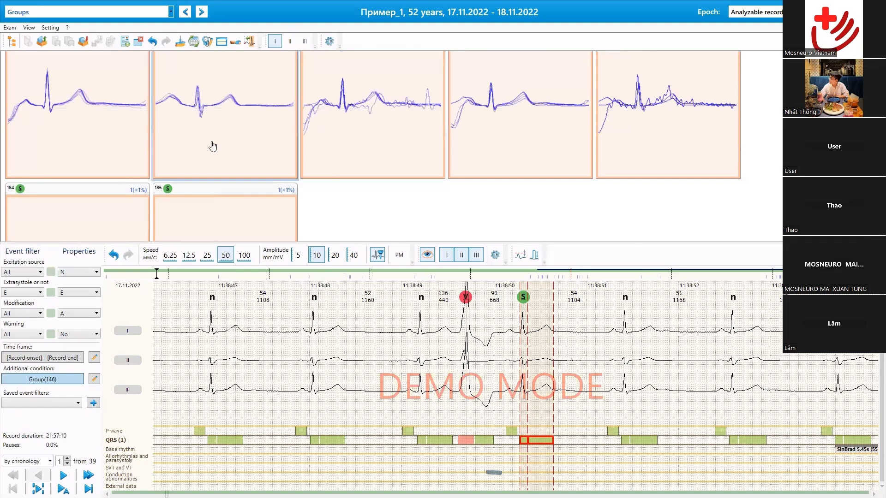
{"action": "left_click", "coordinate": [213, 146]}
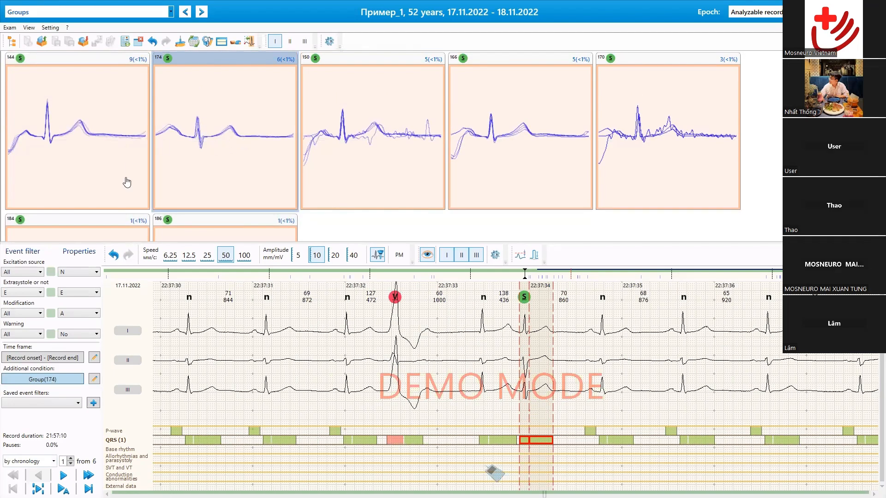
{"action": "left_click", "coordinate": [97, 163]}
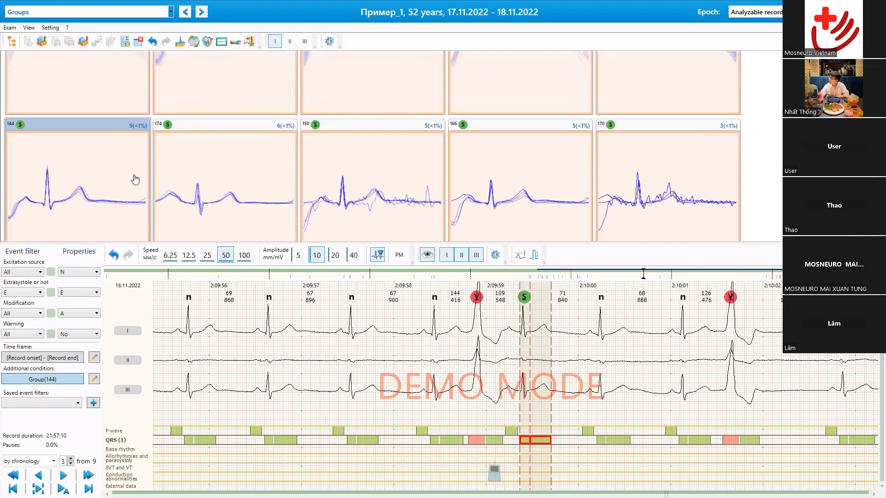
Select non-sinus groups 140, 164, 142, 148, 146, 144 and 166 together and change their group type to Normal.
{"action": "scroll", "coordinate": [134, 180], "scroll_direction": "up", "scroll_amount": 1}
{"action": "left_click", "coordinate": [92, 106]}
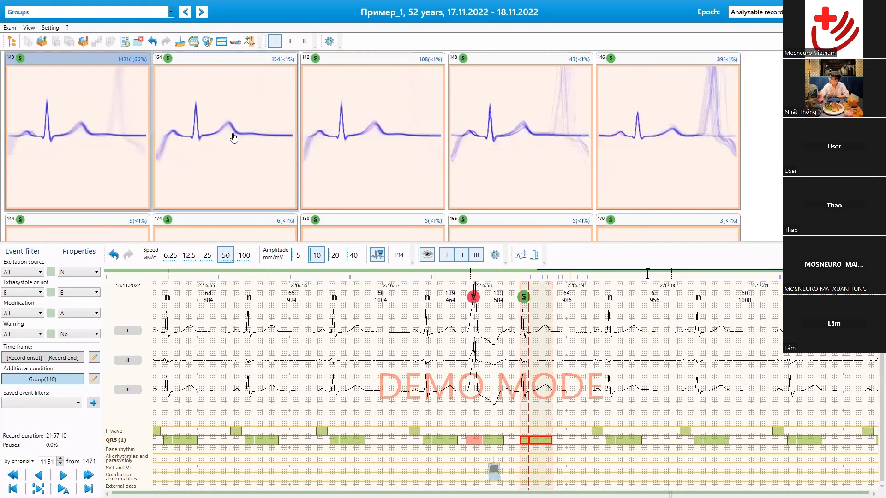
{"action": "left_click", "coordinate": [380, 148]}
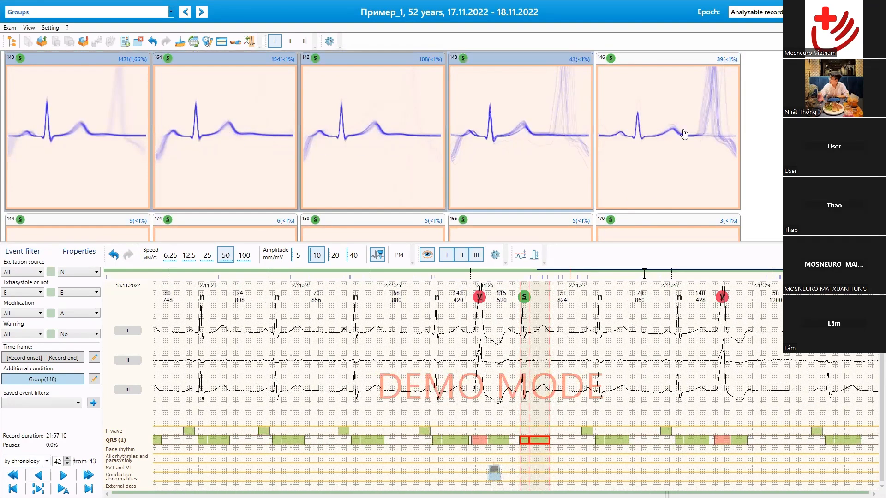
{"action": "left_click", "coordinate": [682, 135]}
{"action": "scroll", "coordinate": [67, 185], "scroll_direction": "down", "scroll_amount": 3}
{"action": "scroll", "coordinate": [67, 185], "scroll_direction": "down", "scroll_amount": 3}
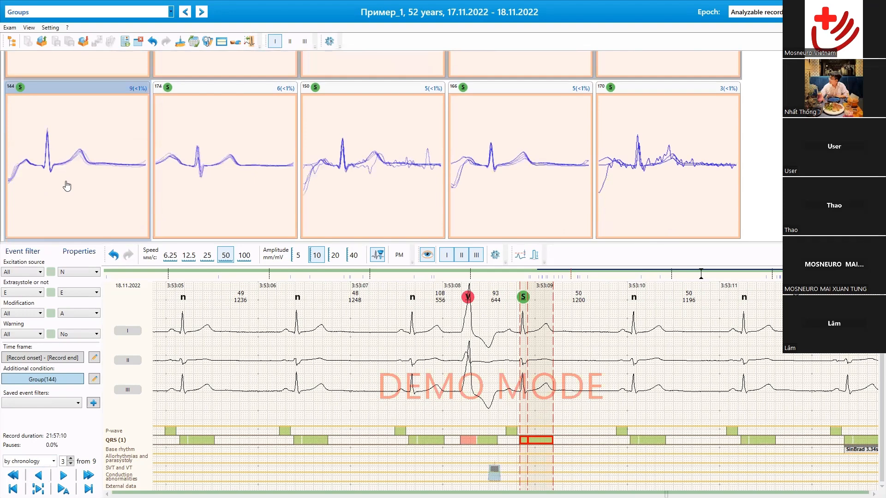
{"action": "left_click", "coordinate": [67, 186]}
{"action": "left_click", "coordinate": [510, 152]}
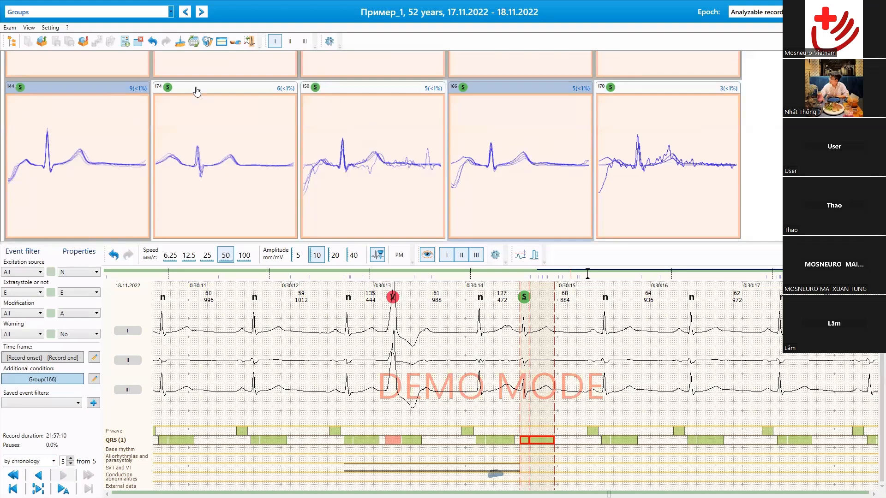
{"action": "right_click", "coordinate": [91, 146]}
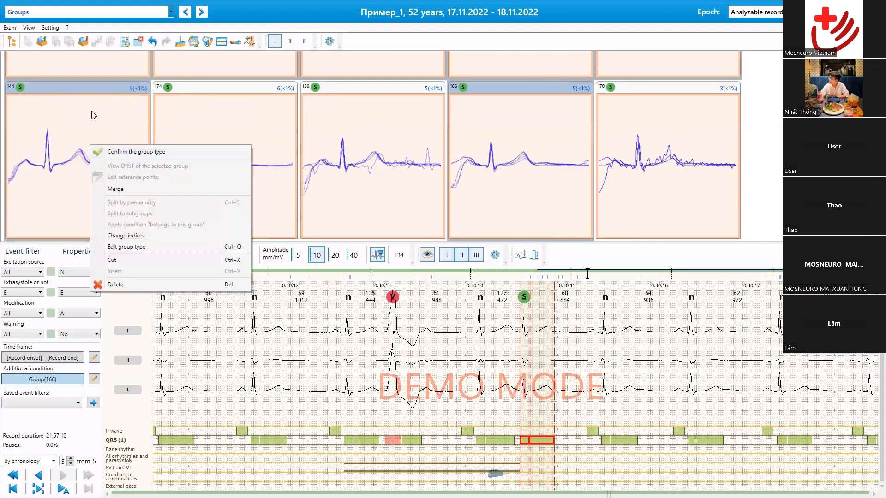
{"action": "left_click", "coordinate": [129, 246]}
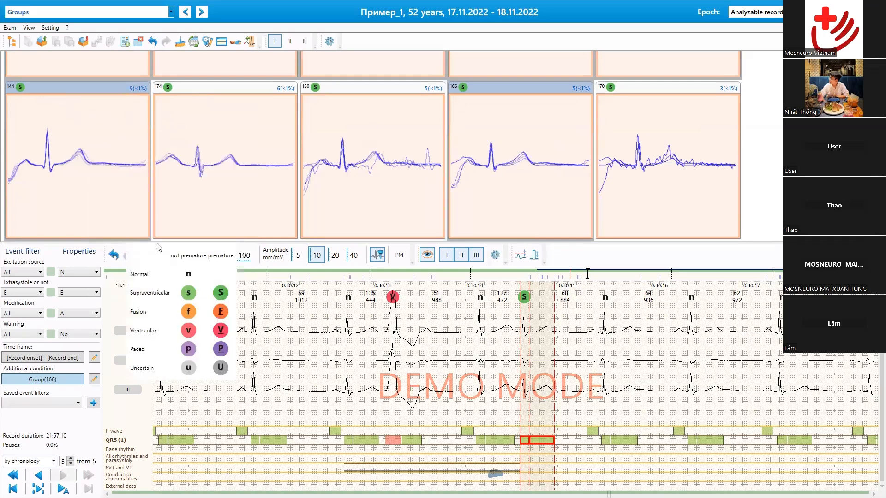
{"action": "left_click", "coordinate": [187, 276]}
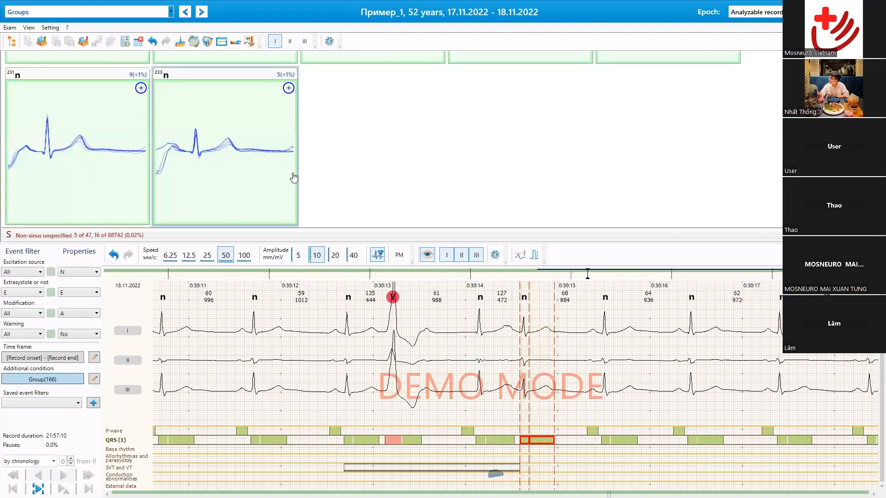
Review the reclassified groups in the Sinus section and check the ECG of group 221.
{"action": "scroll", "coordinate": [418, 179], "scroll_direction": "up", "scroll_amount": 2}
{"action": "scroll", "coordinate": [418, 177], "scroll_direction": "up", "scroll_amount": 1}
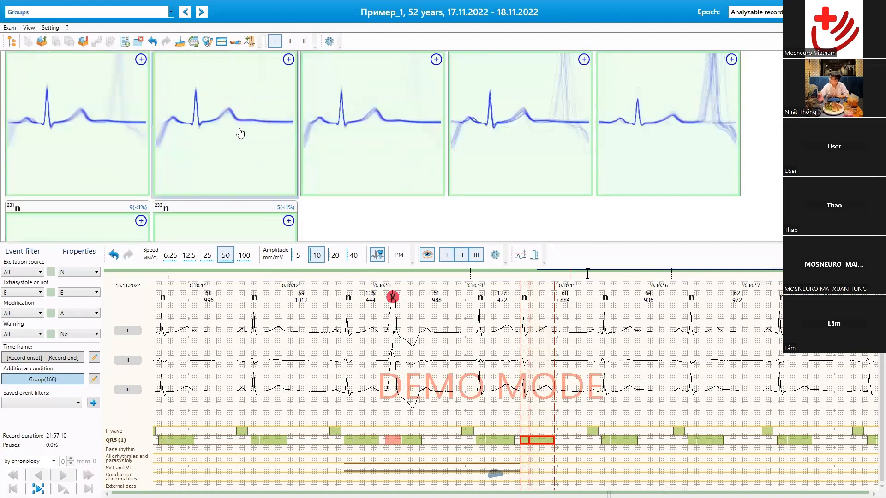
{"action": "left_click", "coordinate": [98, 123]}
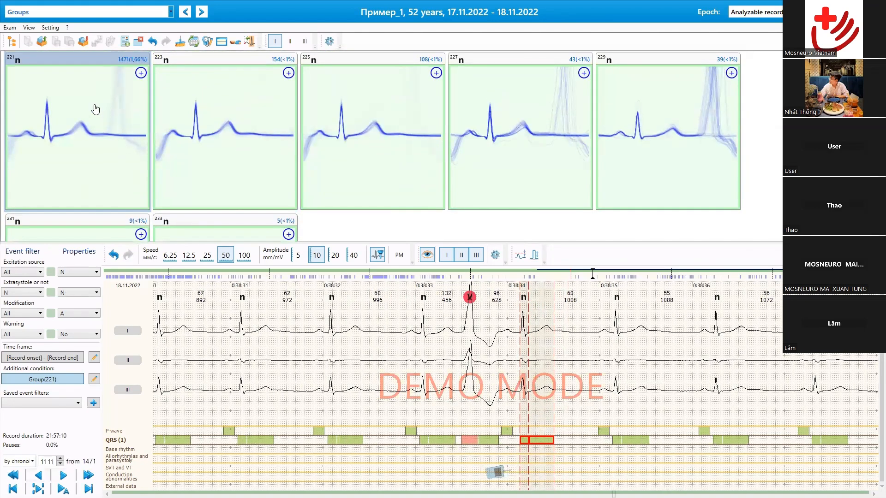
{"action": "scroll", "coordinate": [102, 112], "scroll_direction": "up", "scroll_amount": 1}
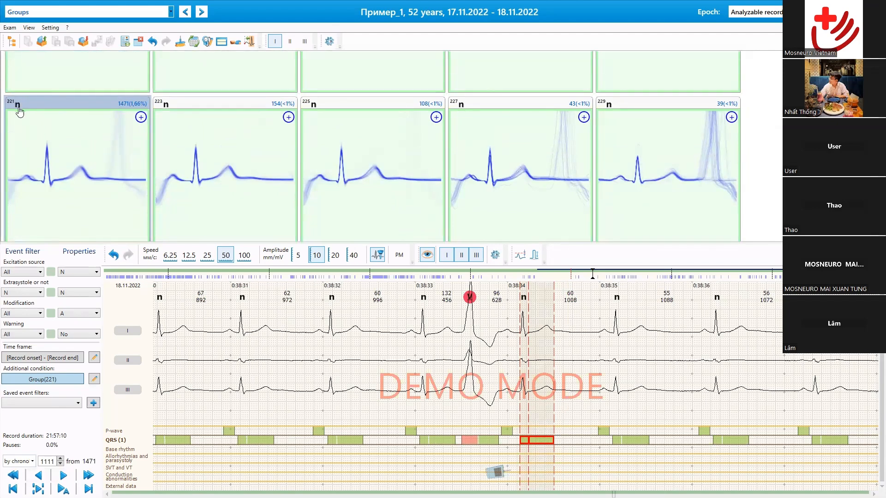
{"action": "scroll", "coordinate": [322, 154], "scroll_direction": "down", "scroll_amount": 2}
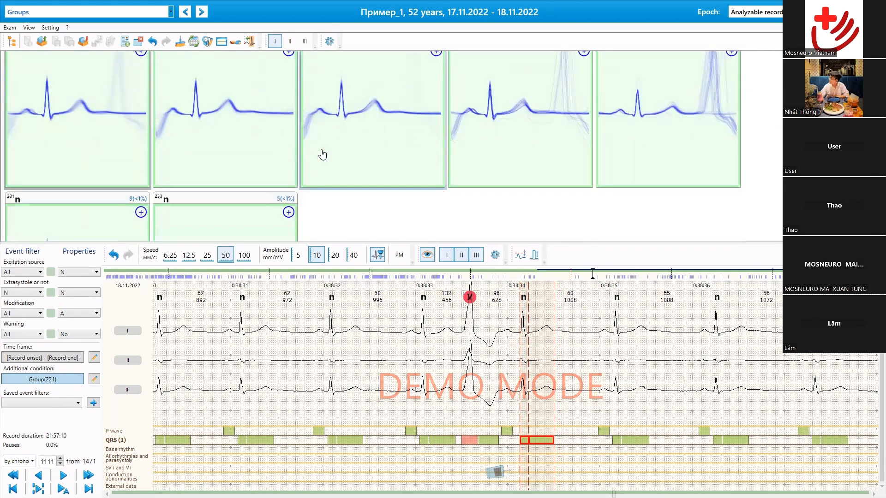
Check remaining non-sinus groups 174 and 150 on the ECG and reclassify group 150 as normal.
{"action": "scroll", "coordinate": [279, 125], "scroll_direction": "down", "scroll_amount": 5}
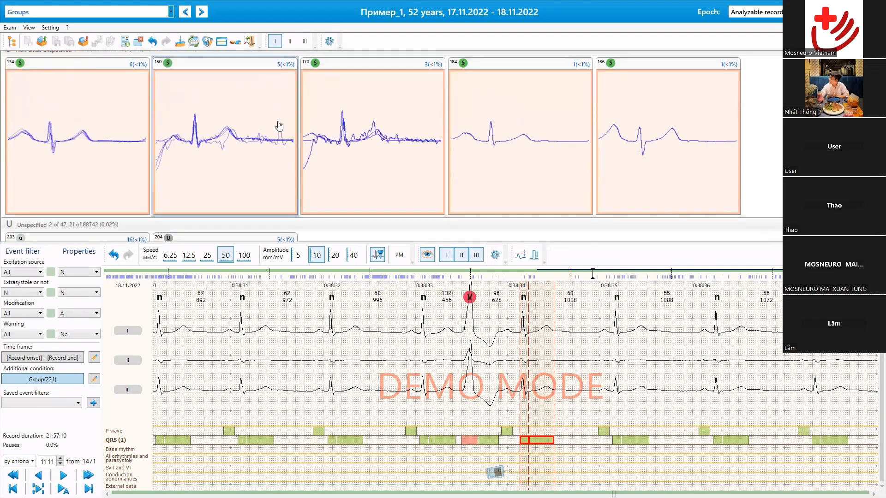
{"action": "left_click", "coordinate": [34, 157]}
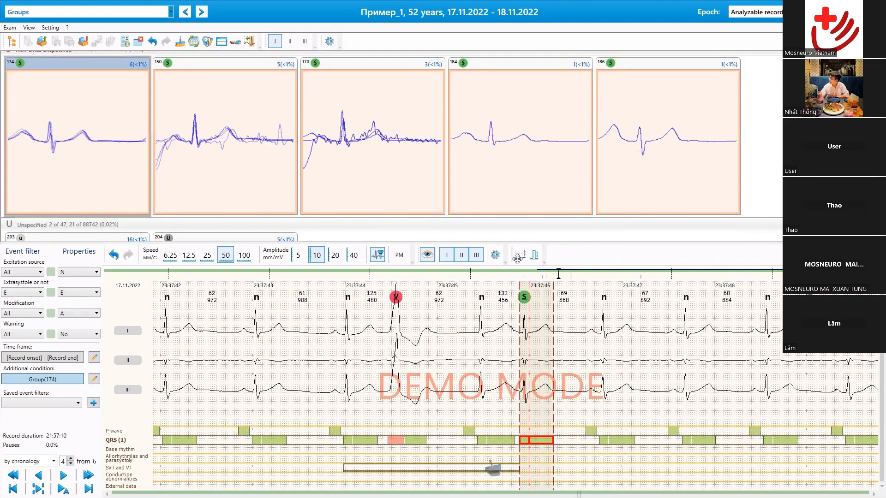
{"action": "left_click", "coordinate": [204, 139]}
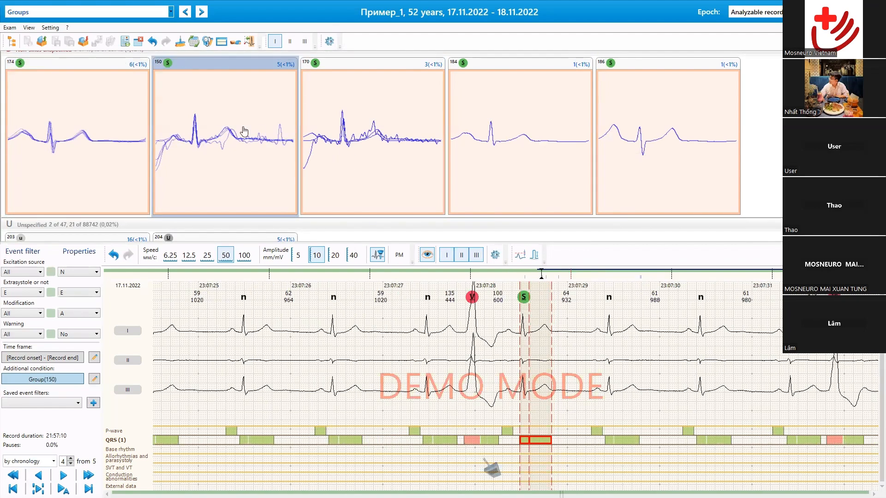
{"action": "left_click", "coordinate": [167, 63]}
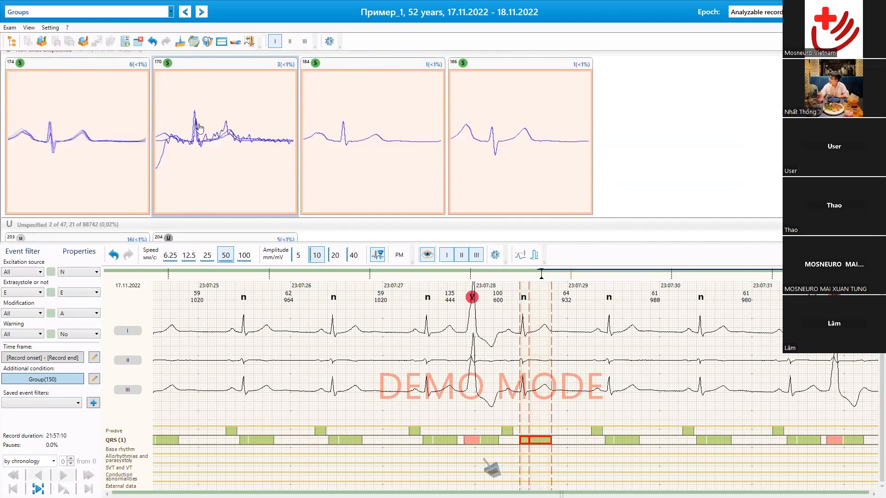
Examine the ECG of non-sinus groups 170, 184 and 186, and move on to the Unspecified groups.
{"action": "left_click", "coordinate": [199, 128]}
{"action": "left_click", "coordinate": [388, 136]}
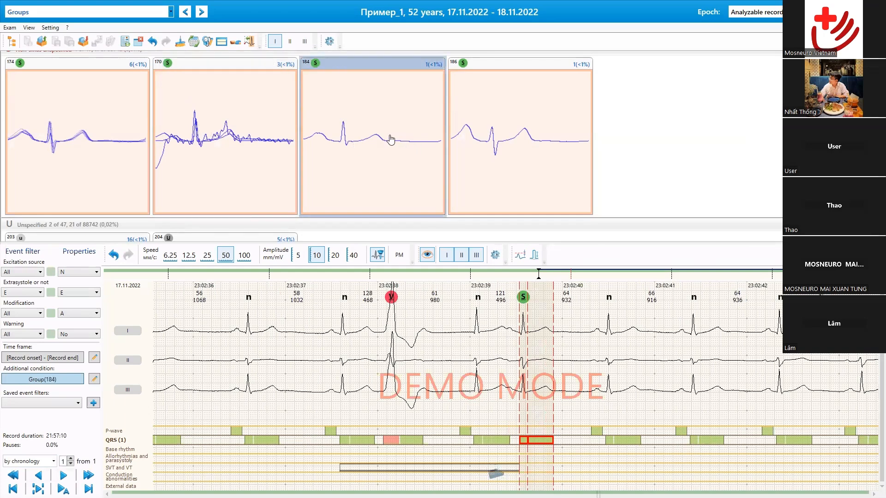
{"action": "left_click", "coordinate": [569, 141]}
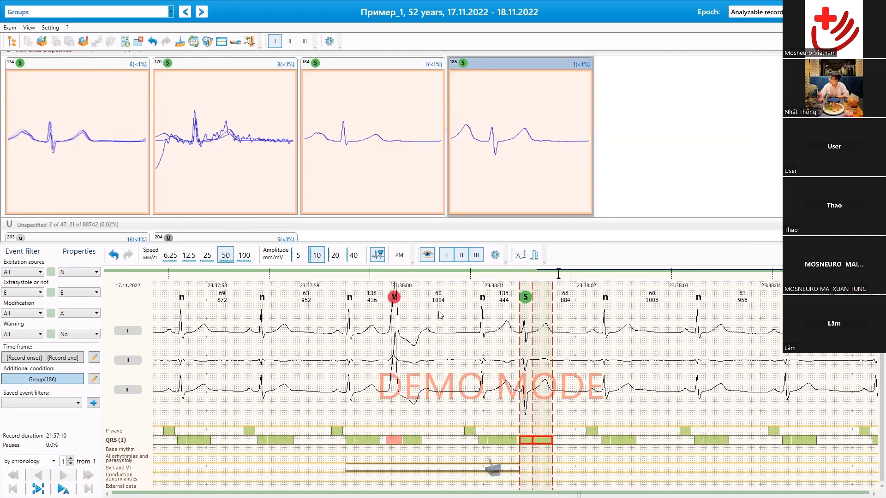
{"action": "scroll", "coordinate": [557, 149], "scroll_direction": "down", "scroll_amount": 3}
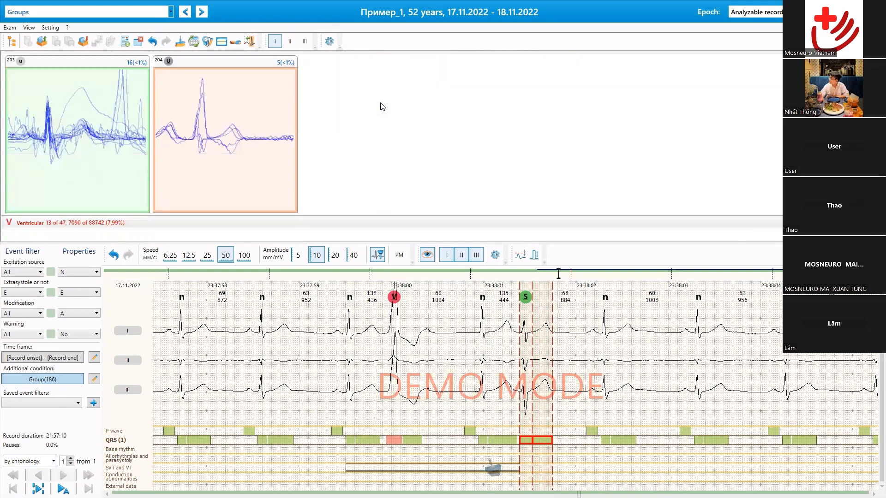
Step through the beats of unspecified group 204 on the ECG up to its last one.
{"action": "left_click", "coordinate": [215, 119]}
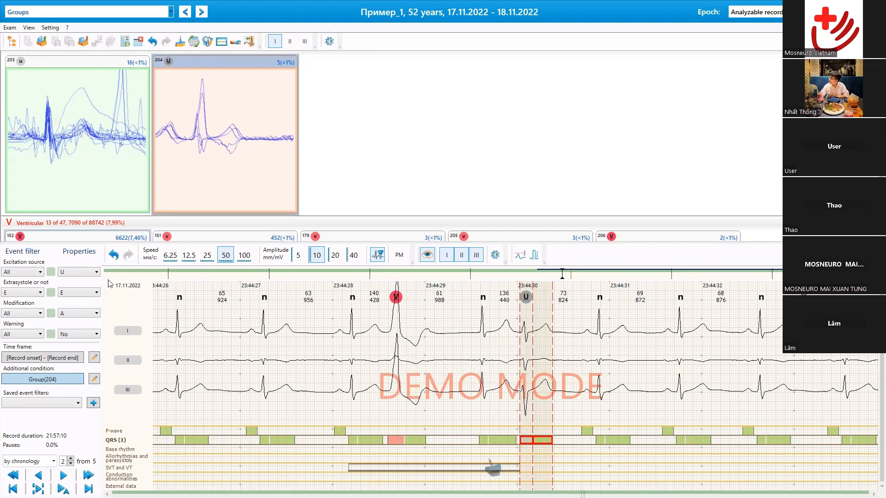
{"action": "left_click", "coordinate": [64, 477]}
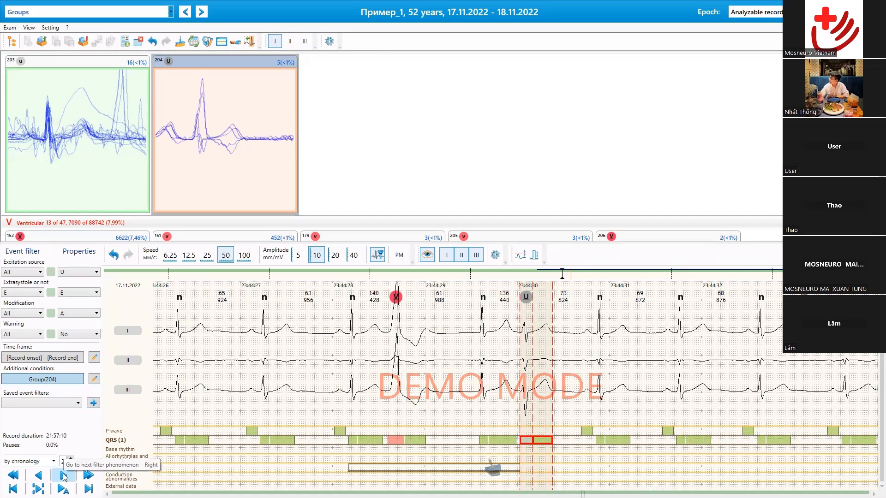
{"action": "left_click", "coordinate": [64, 477]}
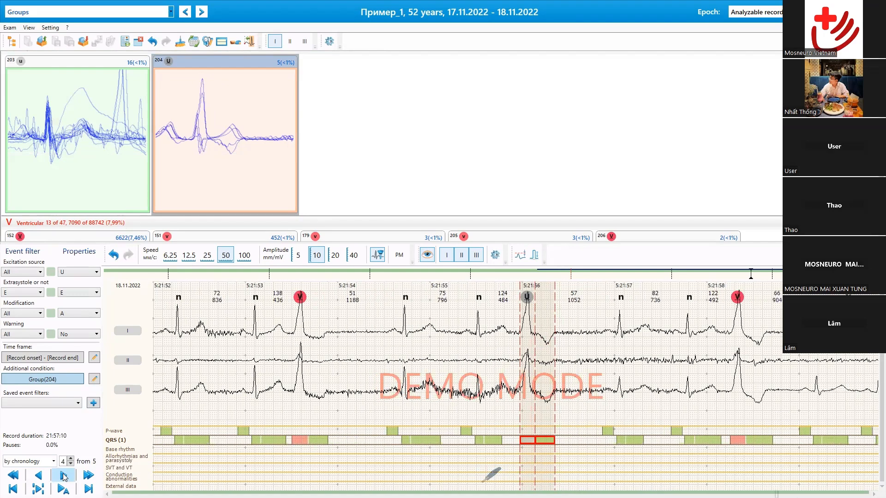
{"action": "left_click", "coordinate": [64, 476]}
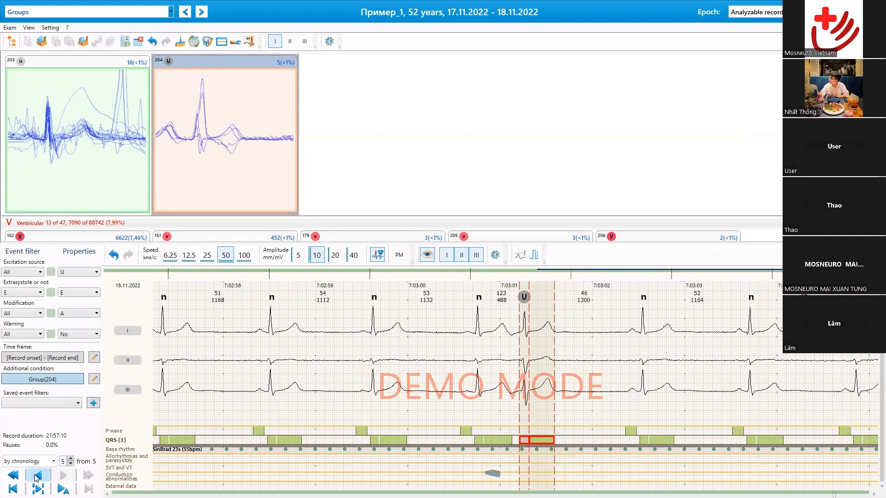
Reclassify the group 204 beat at 7:03:01 as premature supraventricular and the rest of group 204 as premature ventricular.
{"action": "right_click", "coordinate": [526, 445]}
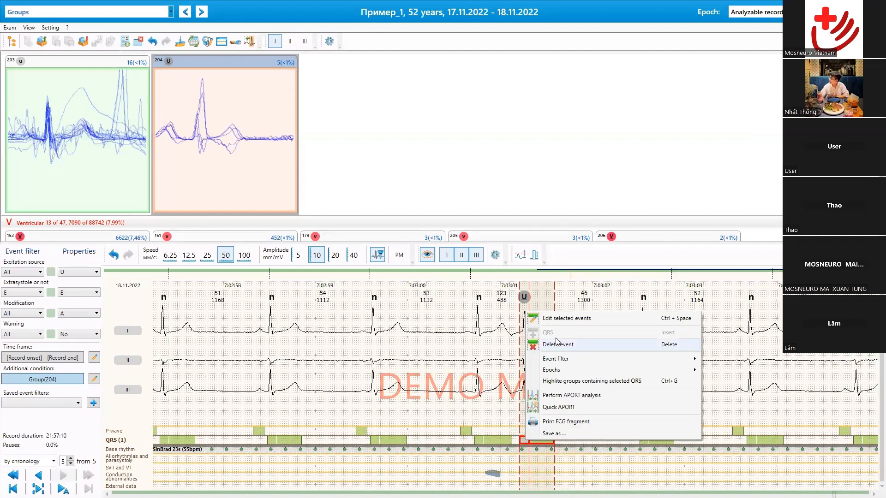
{"action": "left_click", "coordinate": [552, 322]}
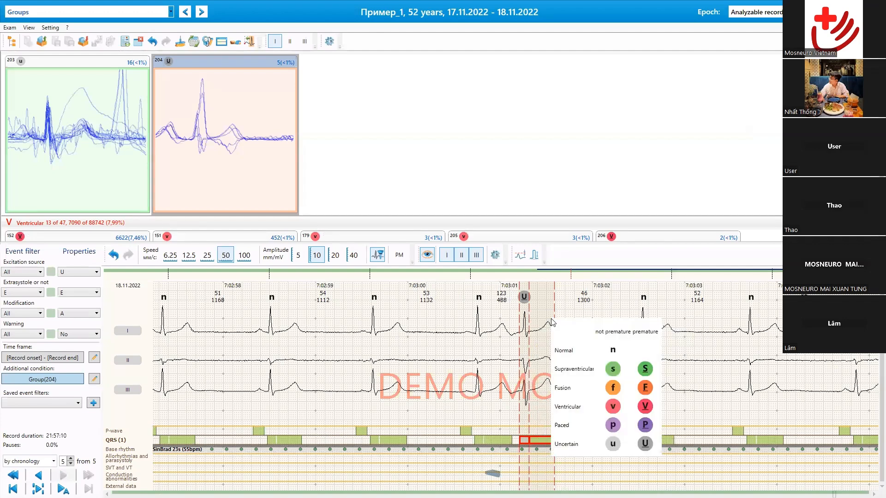
{"action": "left_click", "coordinate": [645, 369]}
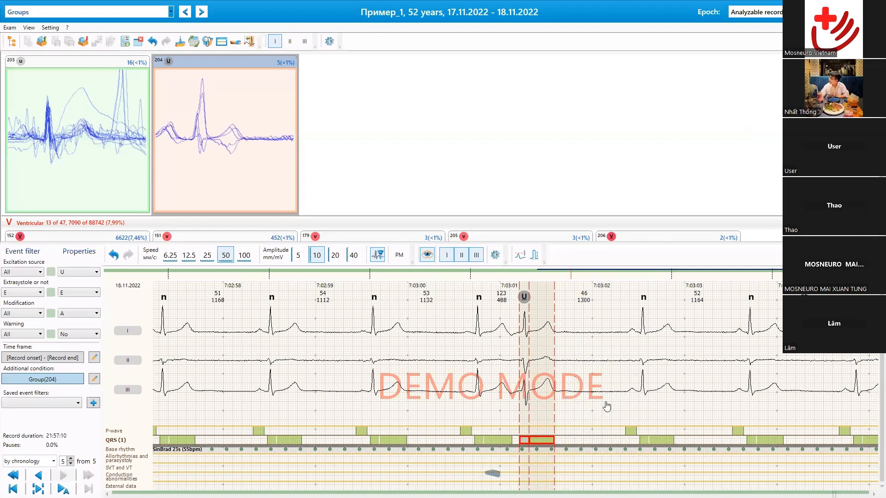
{"action": "left_click", "coordinate": [168, 60]}
{"action": "left_click", "coordinate": [265, 153]}
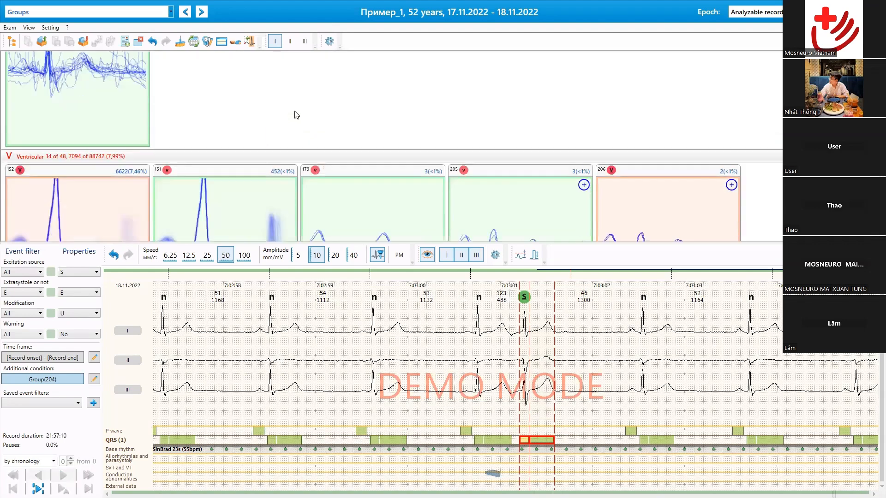
Check groups 244 and 201 in the Ventricular section and change group 201 to Normal.
{"action": "scroll", "coordinate": [295, 115], "scroll_direction": "down", "scroll_amount": 1}
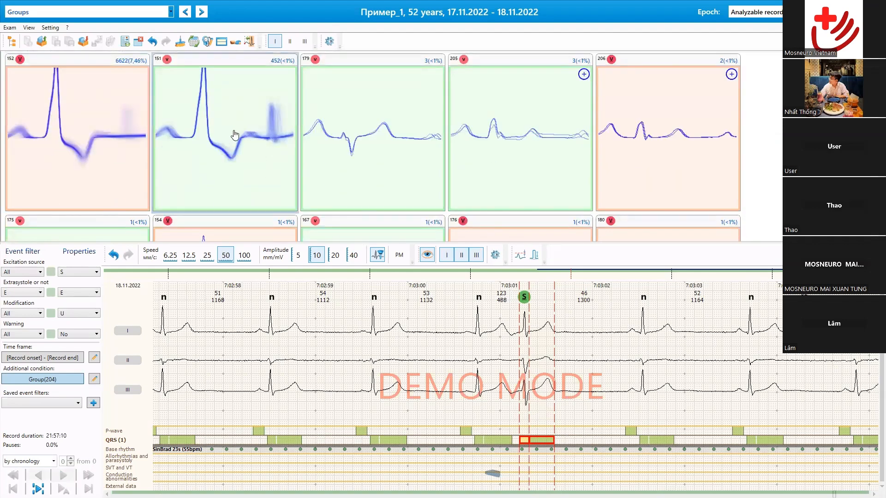
{"action": "scroll", "coordinate": [549, 134], "scroll_direction": "down", "scroll_amount": 4}
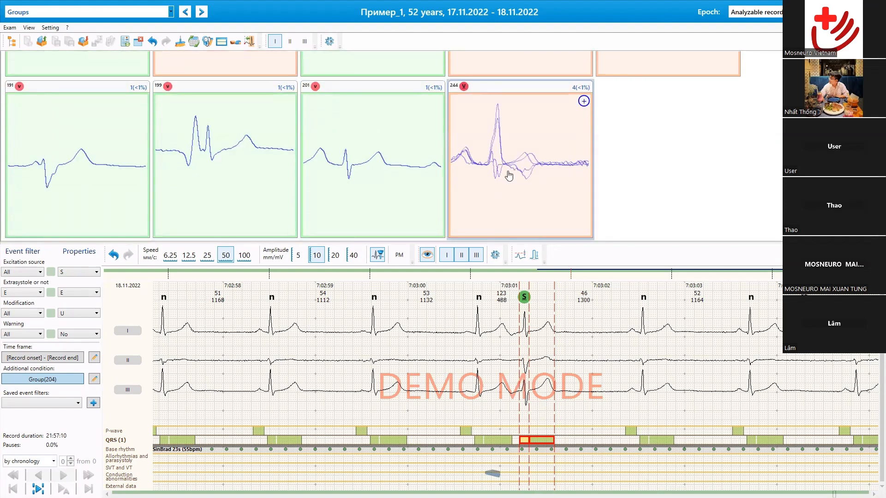
{"action": "left_click", "coordinate": [509, 176]}
{"action": "left_click", "coordinate": [343, 162]}
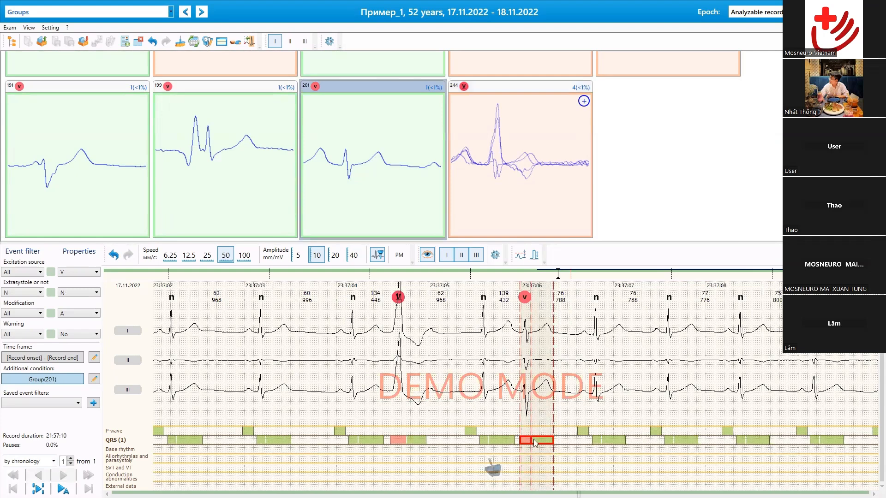
{"action": "left_click", "coordinate": [313, 88]}
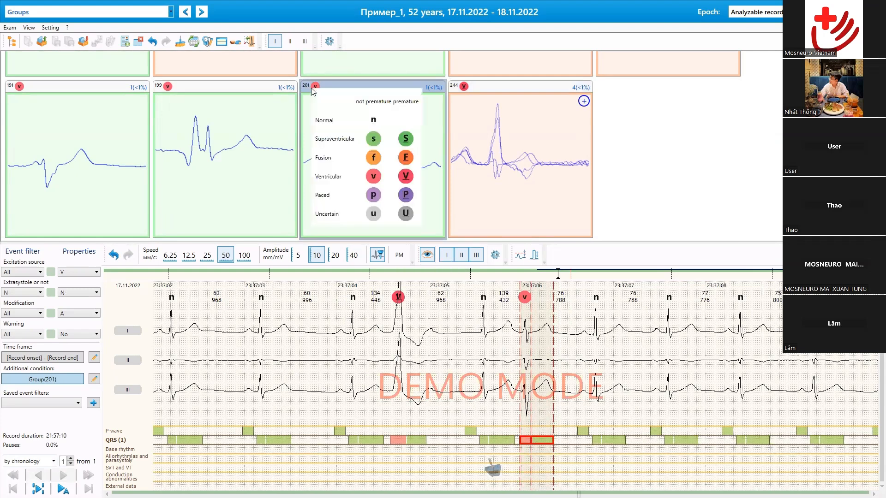
{"action": "left_click", "coordinate": [374, 121]}
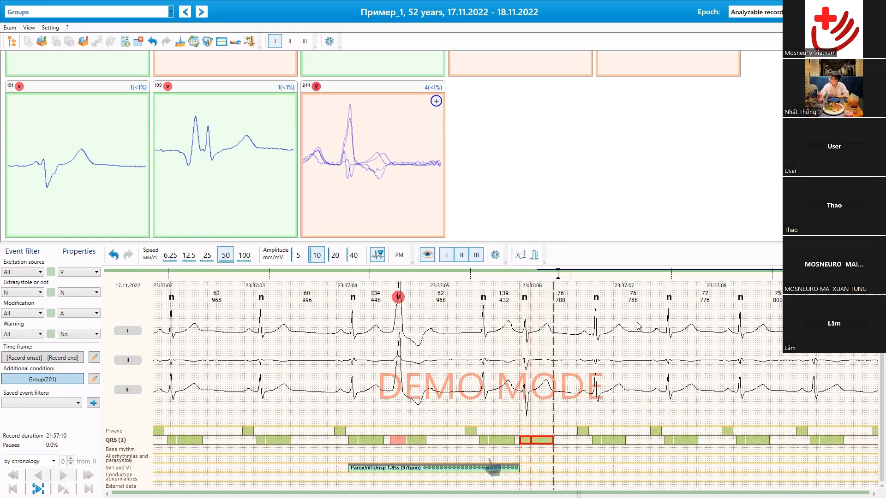
Switch to the Arrhythmias analysis and step through the first five single ventricular extrasystoles on the ECG.
{"action": "scroll", "coordinate": [423, 161], "scroll_direction": "up", "scroll_amount": 5}
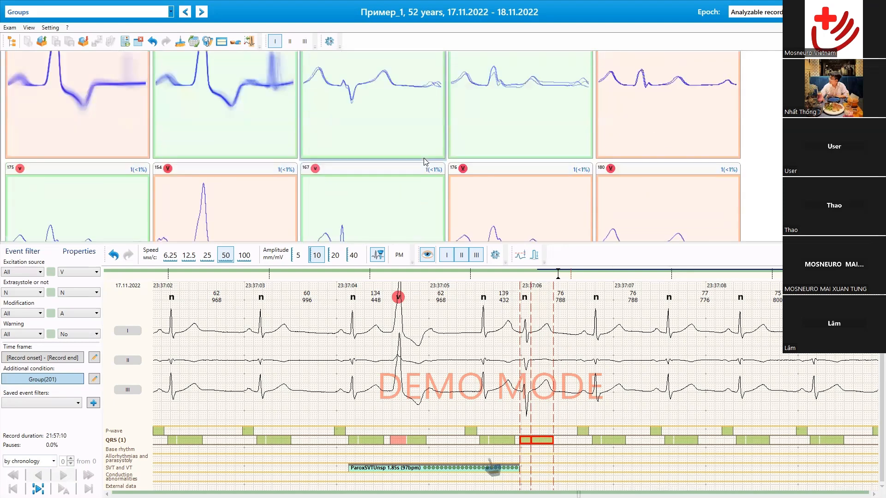
{"action": "left_click", "coordinate": [171, 12]}
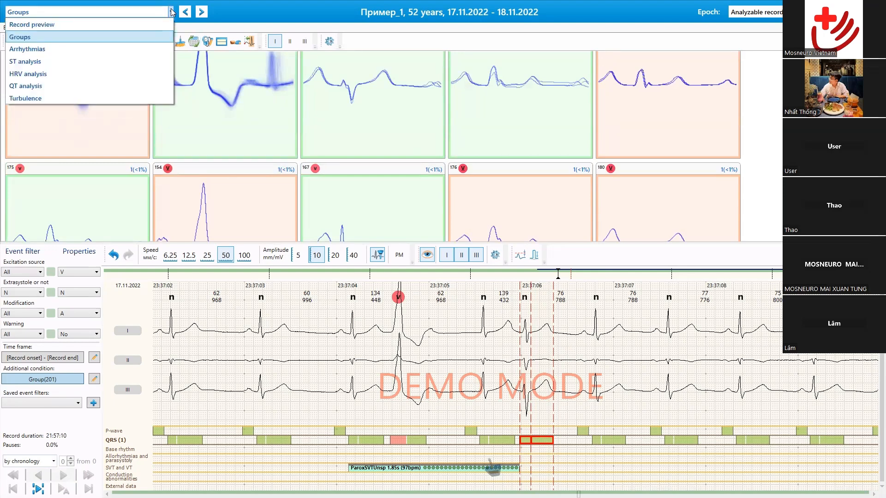
{"action": "left_click", "coordinate": [34, 49]}
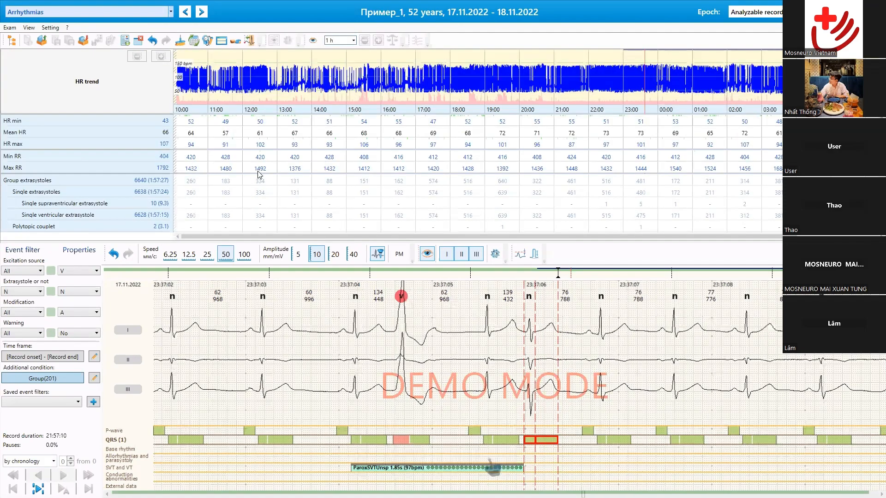
{"action": "scroll", "coordinate": [136, 133], "scroll_direction": "down", "scroll_amount": 1}
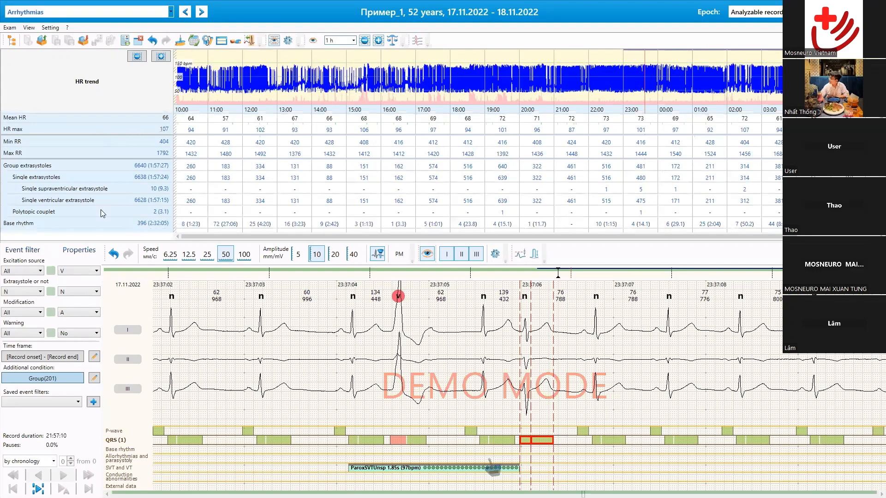
{"action": "scroll", "coordinate": [119, 212], "scroll_direction": "down", "scroll_amount": 2}
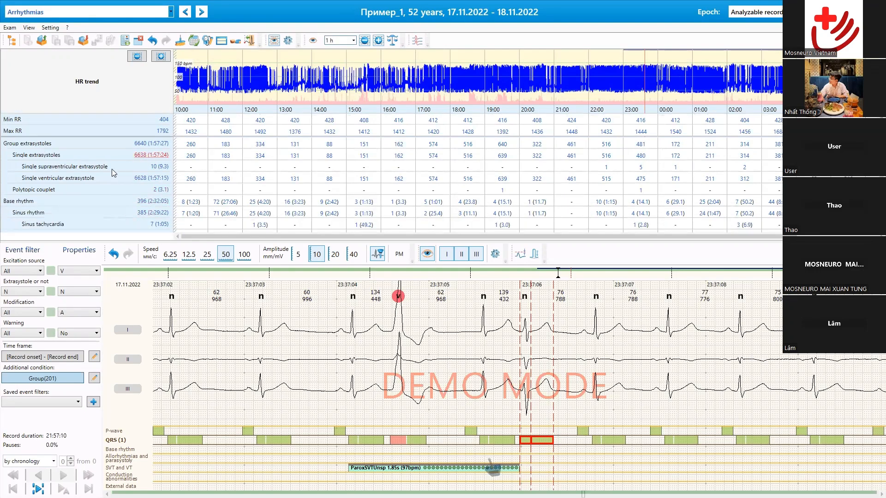
{"action": "left_click", "coordinate": [147, 185]}
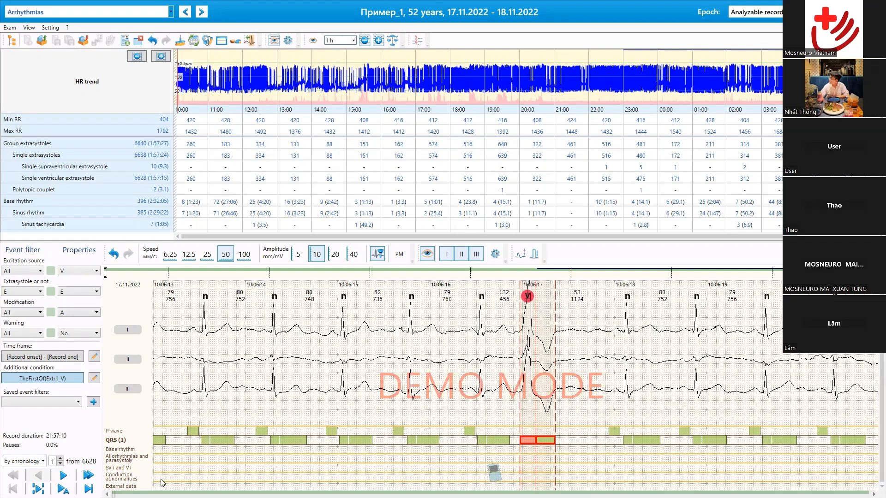
{"action": "left_click", "coordinate": [63, 477]}
{"action": "left_click", "coordinate": [63, 476]}
{"action": "left_click", "coordinate": [63, 477]}
{"action": "left_click", "coordinate": [63, 476]}
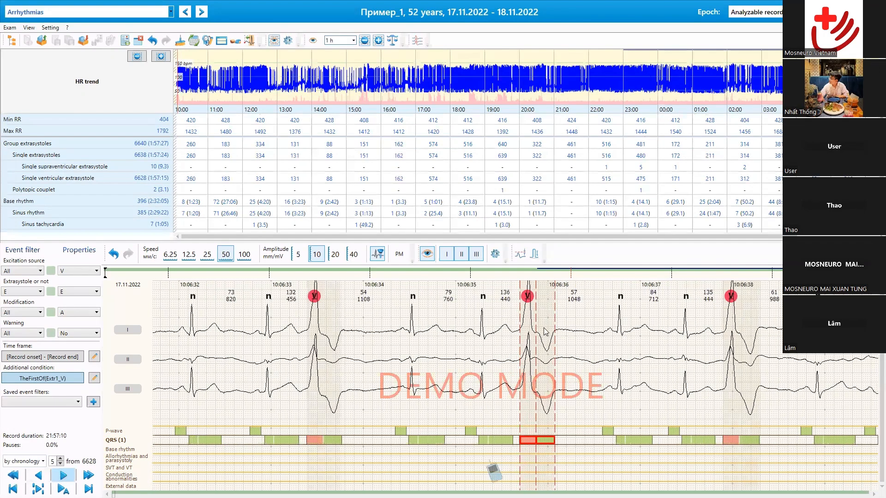
Show the first ventricular bigeminy episode and examine the ECG from there into the following trigeminy episode.
{"action": "scroll", "coordinate": [171, 164], "scroll_direction": "down", "scroll_amount": 3}
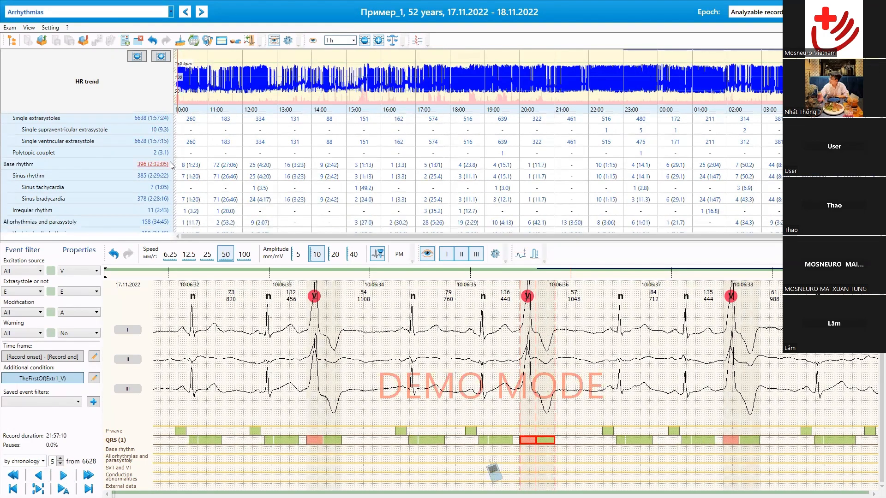
{"action": "scroll", "coordinate": [189, 189], "scroll_direction": "down", "scroll_amount": 1}
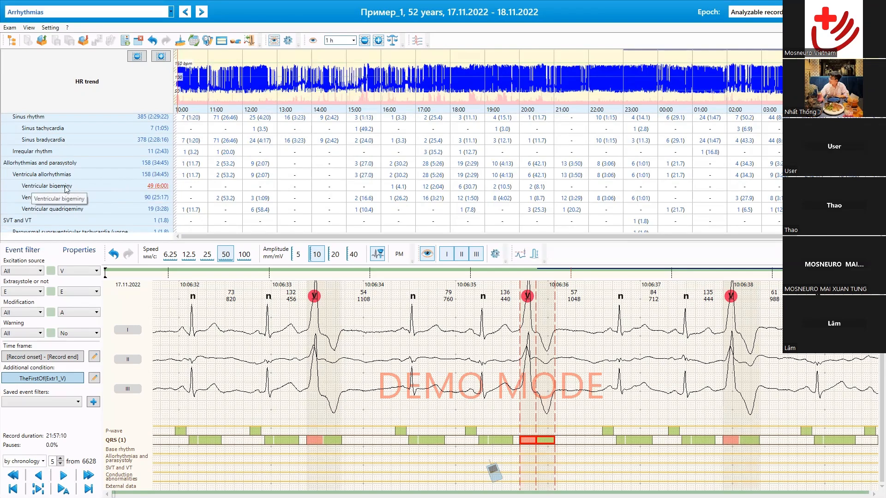
{"action": "left_click", "coordinate": [164, 186]}
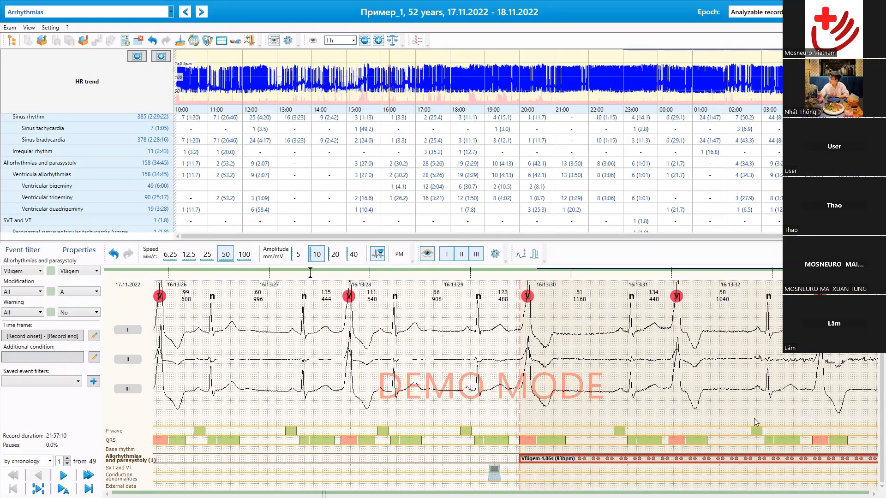
{"action": "left_click_drag", "start_coordinate": [627, 376], "coordinate": [356, 318]}
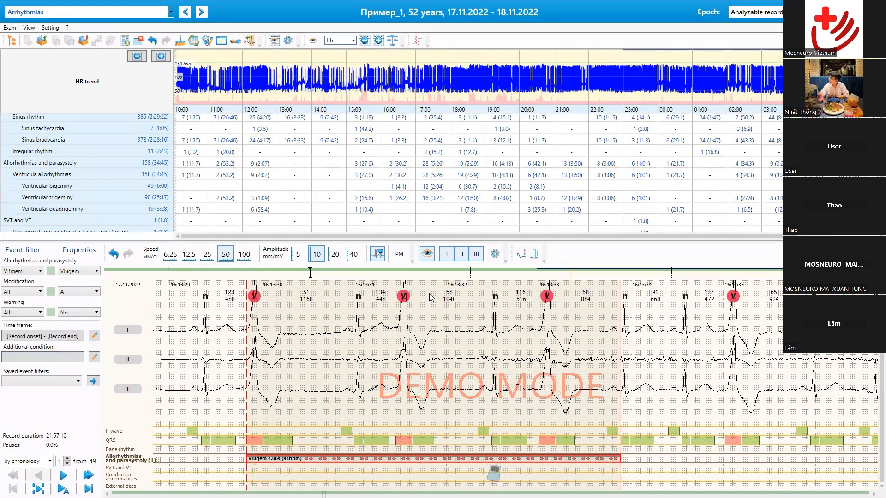
{"action": "left_click_drag", "start_coordinate": [655, 306], "coordinate": [431, 326]}
{"action": "left_click_drag", "start_coordinate": [711, 327], "coordinate": [503, 330]}
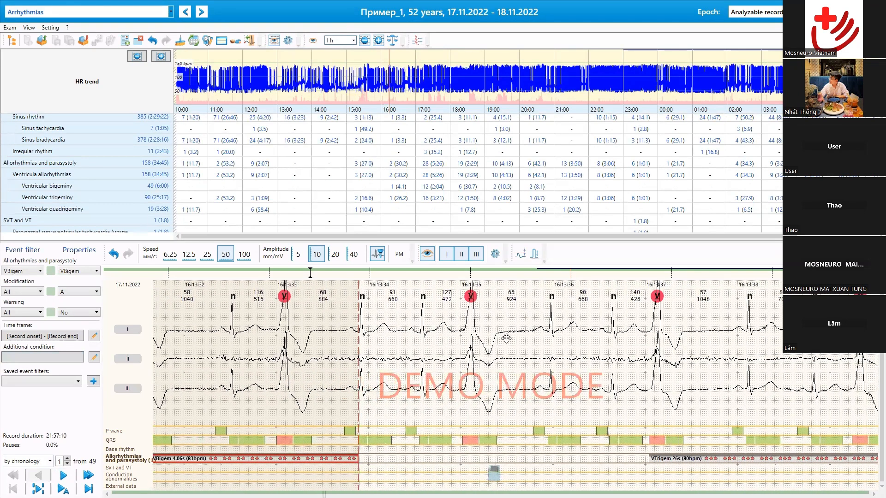
{"action": "left_click_drag", "start_coordinate": [709, 332], "coordinate": [503, 350]}
{"action": "left_click_drag", "start_coordinate": [640, 350], "coordinate": [517, 354]}
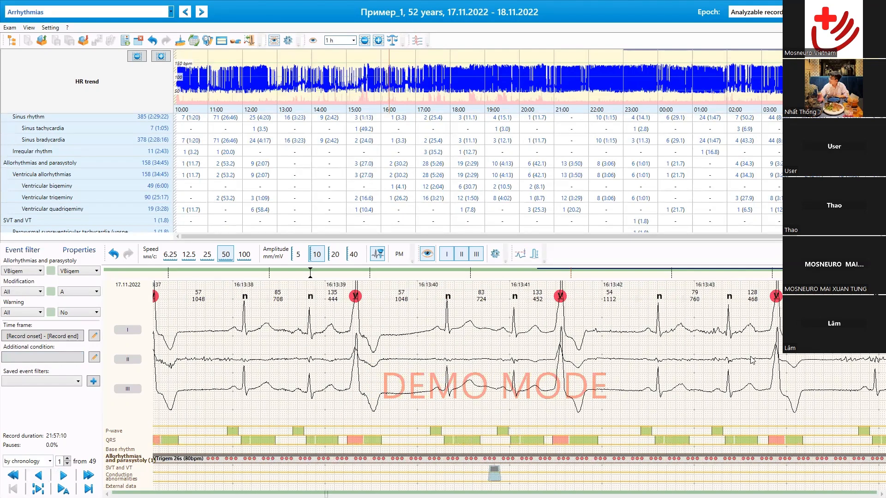
{"action": "left_click_drag", "start_coordinate": [751, 356], "coordinate": [542, 353]}
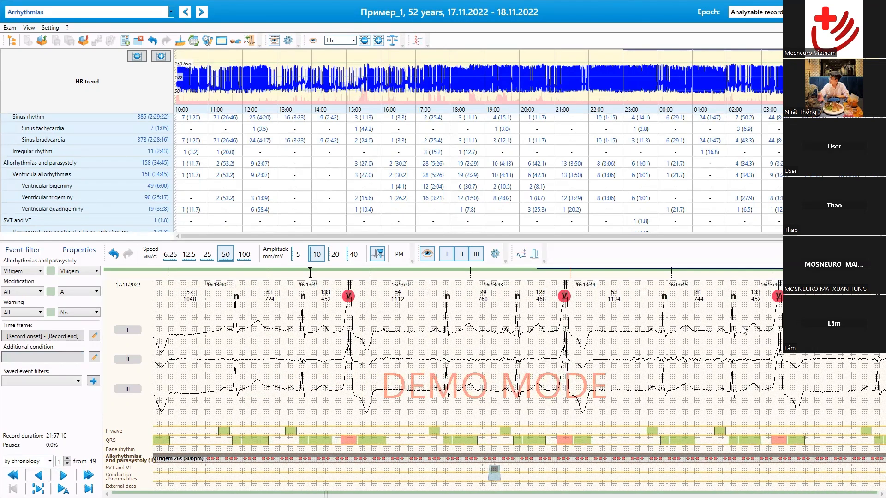
{"action": "left_click_drag", "start_coordinate": [743, 331], "coordinate": [609, 339]}
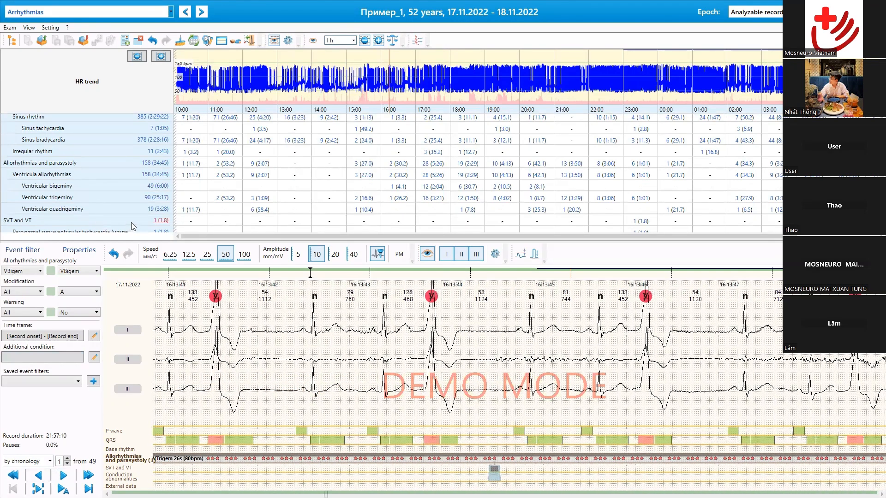
Examine the first ventricular trigeminy and the first ventricular quadrigeminy episode on the ECG.
{"action": "left_click", "coordinate": [154, 197]}
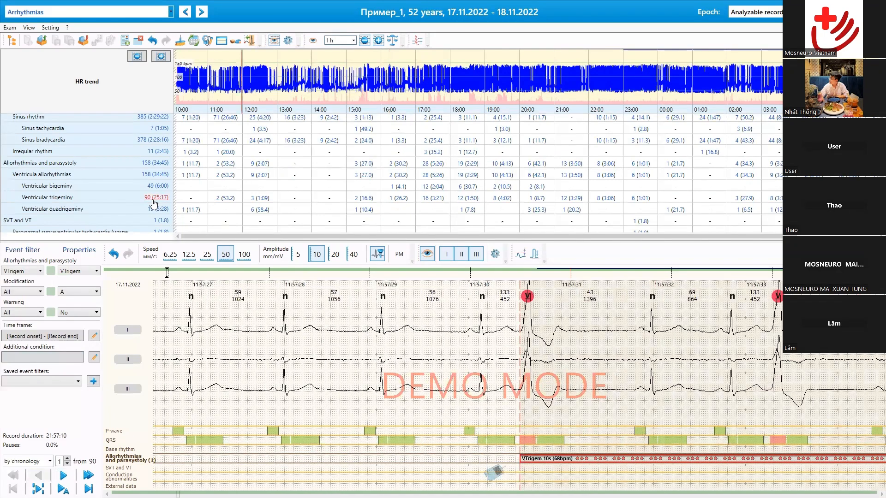
{"action": "left_click", "coordinate": [156, 209]}
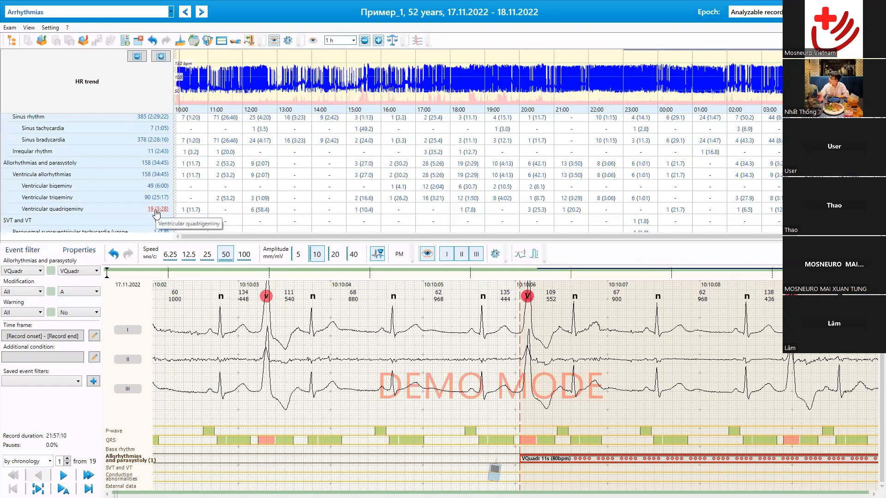
{"action": "left_click_drag", "start_coordinate": [692, 358], "coordinate": [498, 376]}
Find the unspecified paroxysmal supraventricular tachycardia episode under SVT and VT and delete it.
{"action": "scroll", "coordinate": [98, 145], "scroll_direction": "down", "scroll_amount": 1}
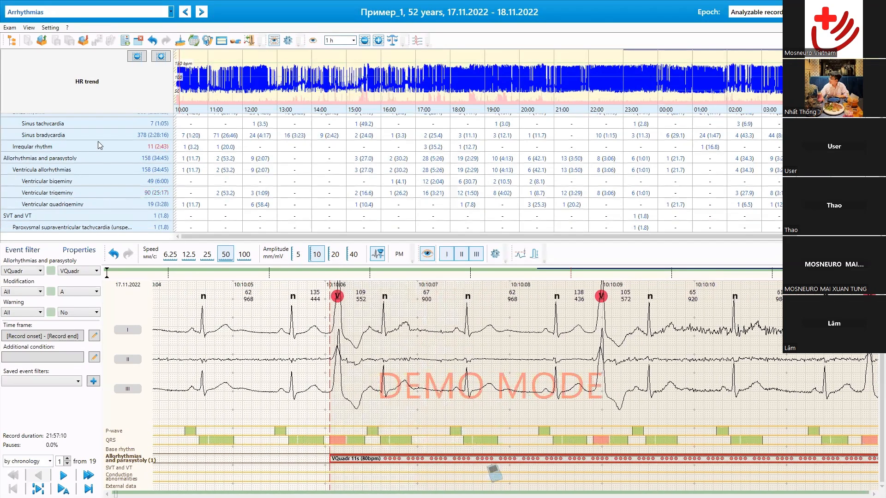
{"action": "left_click", "coordinate": [163, 229]}
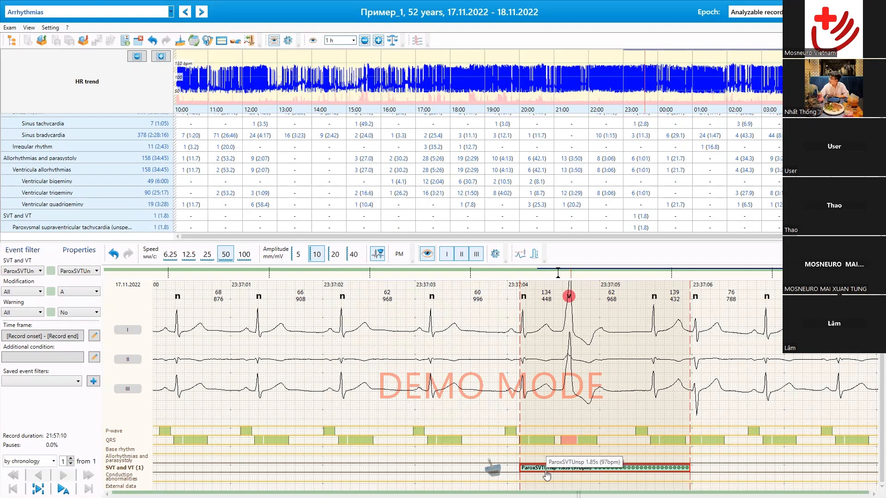
{"action": "key", "text": "Delete"}
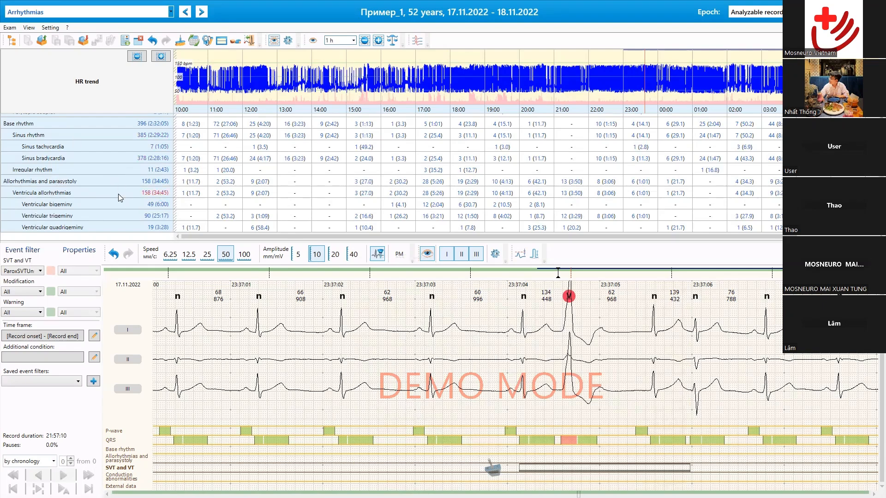
Open the Turbulence analysis, review the TO, TS and score values in the epochs comparison, and hide the comparison again.
{"action": "scroll", "coordinate": [129, 190], "scroll_direction": "up", "scroll_amount": 3}
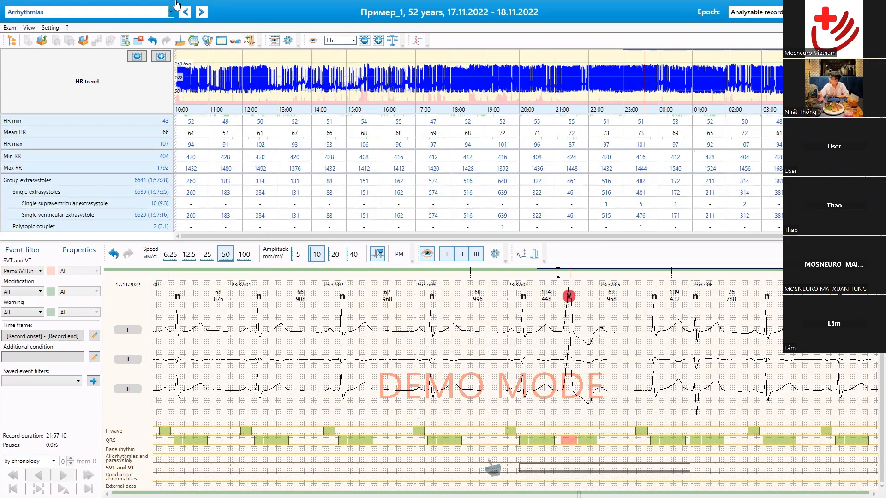
{"action": "left_click", "coordinate": [169, 12]}
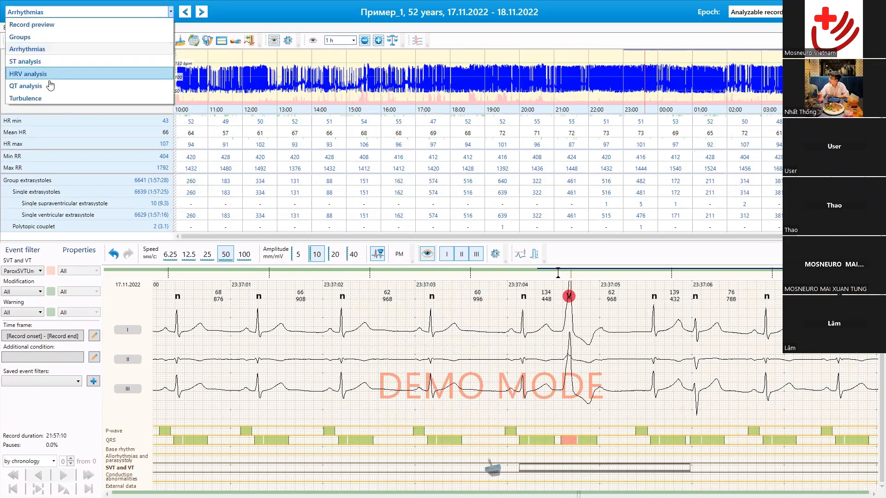
{"action": "left_click", "coordinate": [46, 99]}
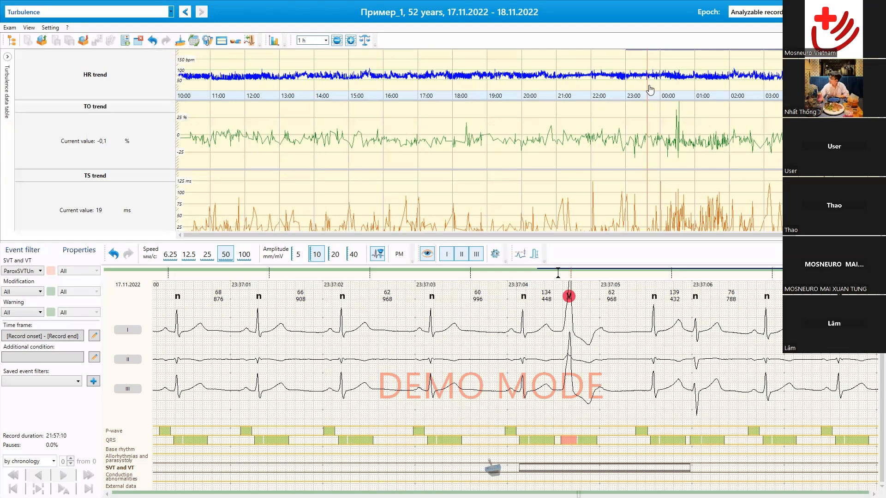
{"action": "left_click", "coordinate": [364, 40]}
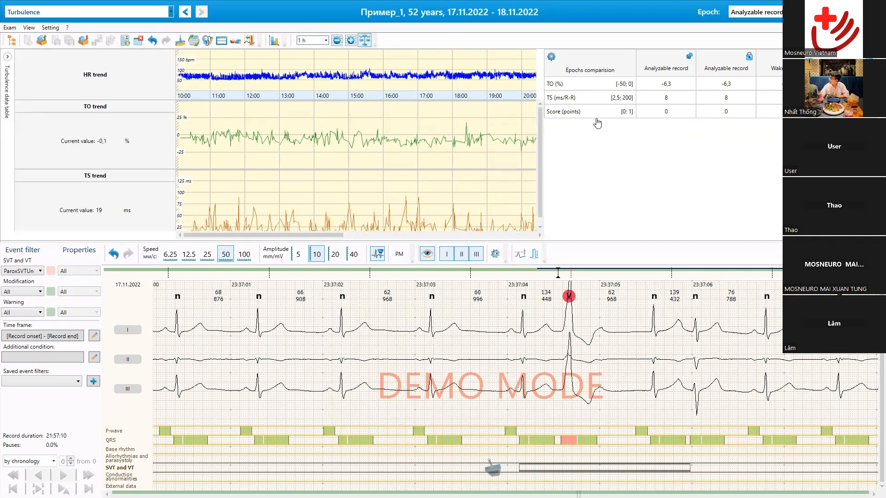
{"action": "left_click", "coordinate": [364, 45]}
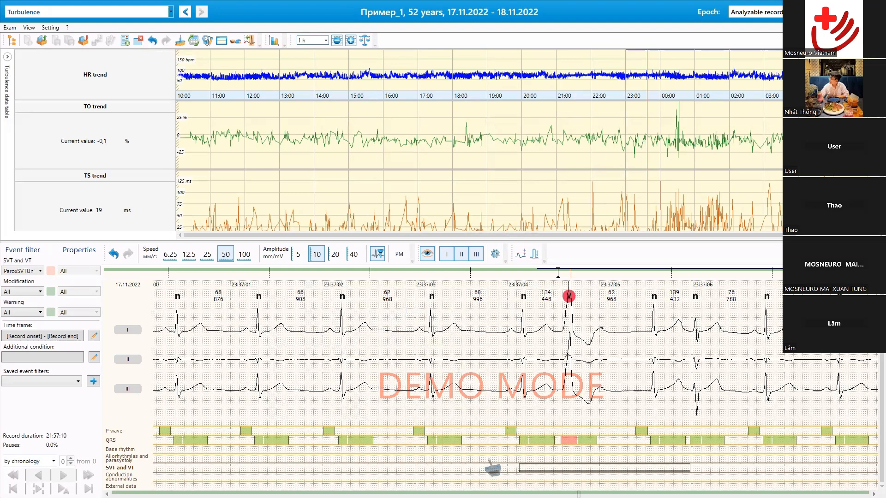
Show the hidden icons in the Windows system tray.
{"action": "key", "text": "super"}
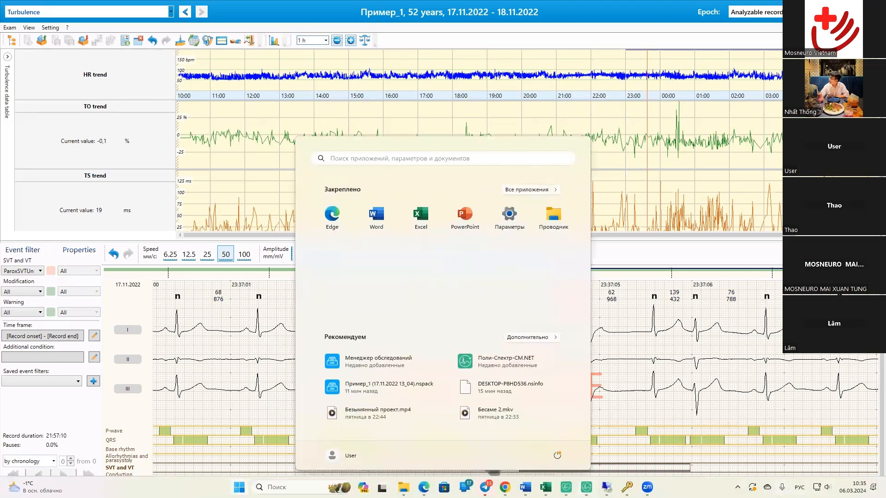
{"action": "left_click", "coordinate": [737, 487]}
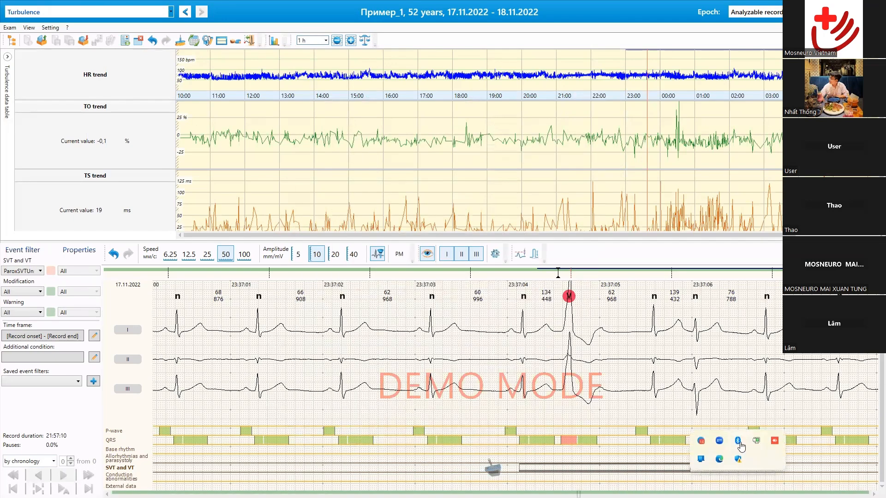